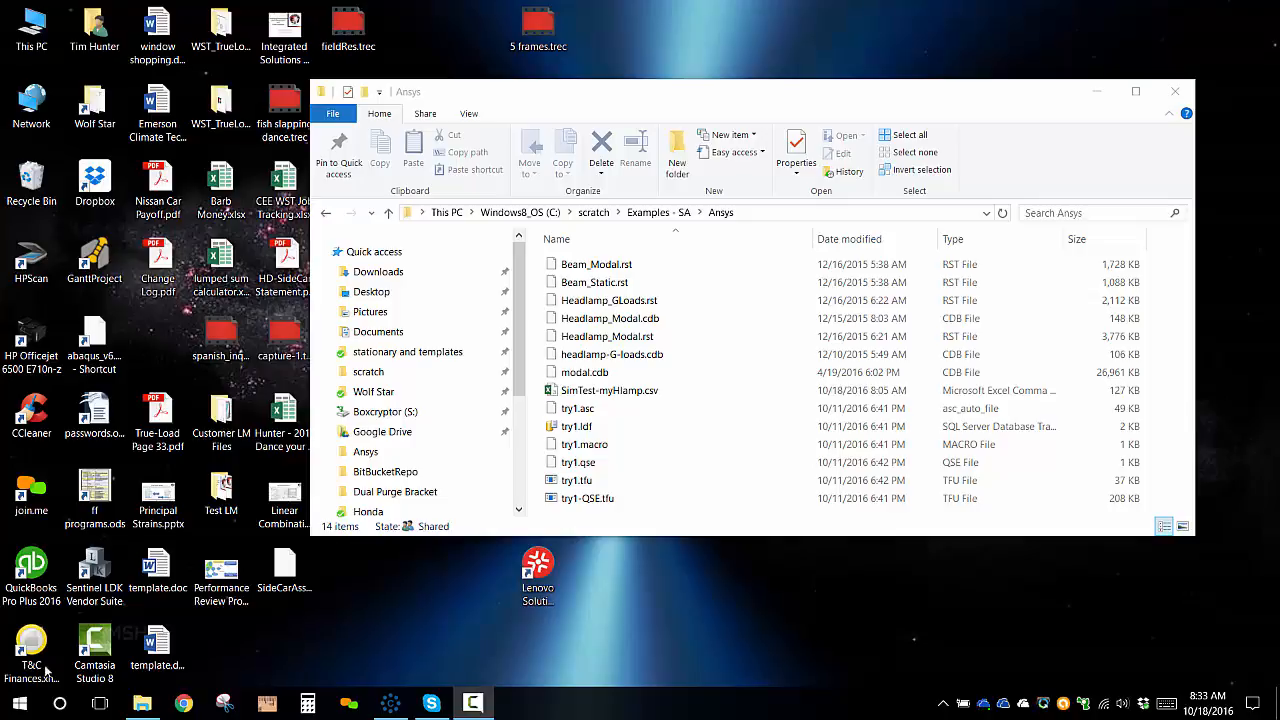
mouse_move(713, 96)
mouse_down()
mouse_move(660, 131)
mouse_move(688, 98)
mouse_up()
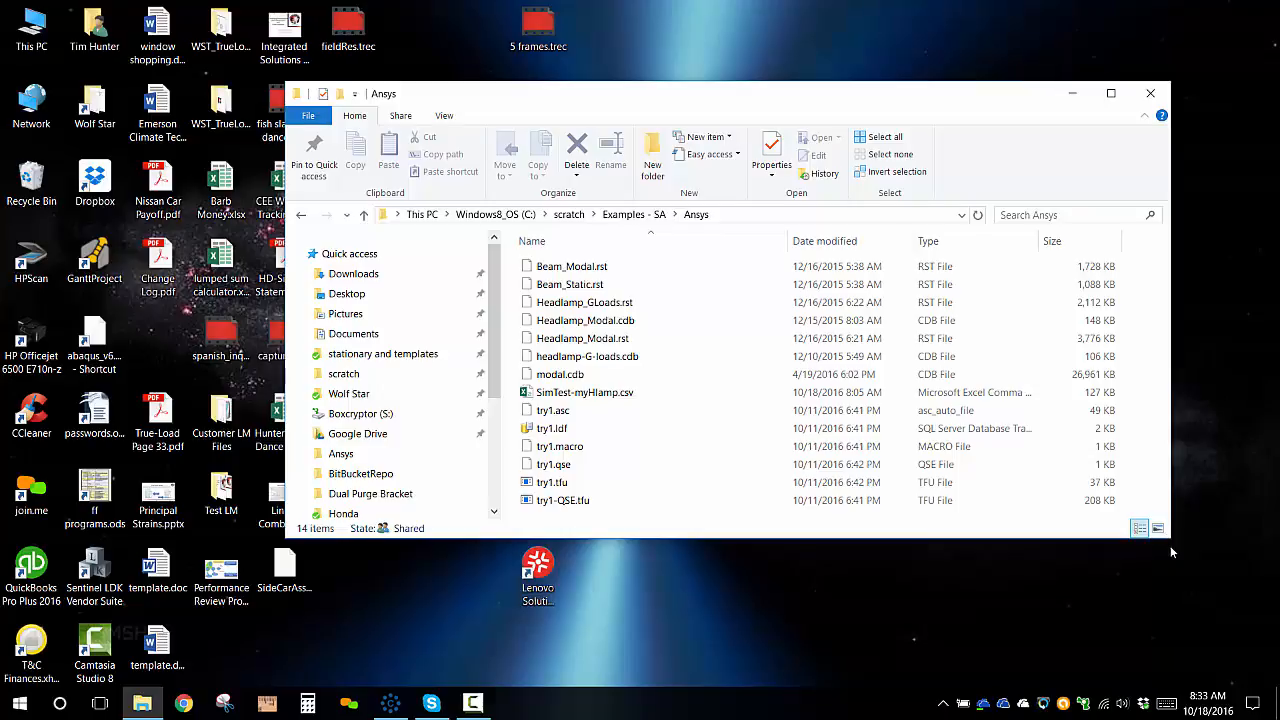
drag(1169, 541, 1121, 582)
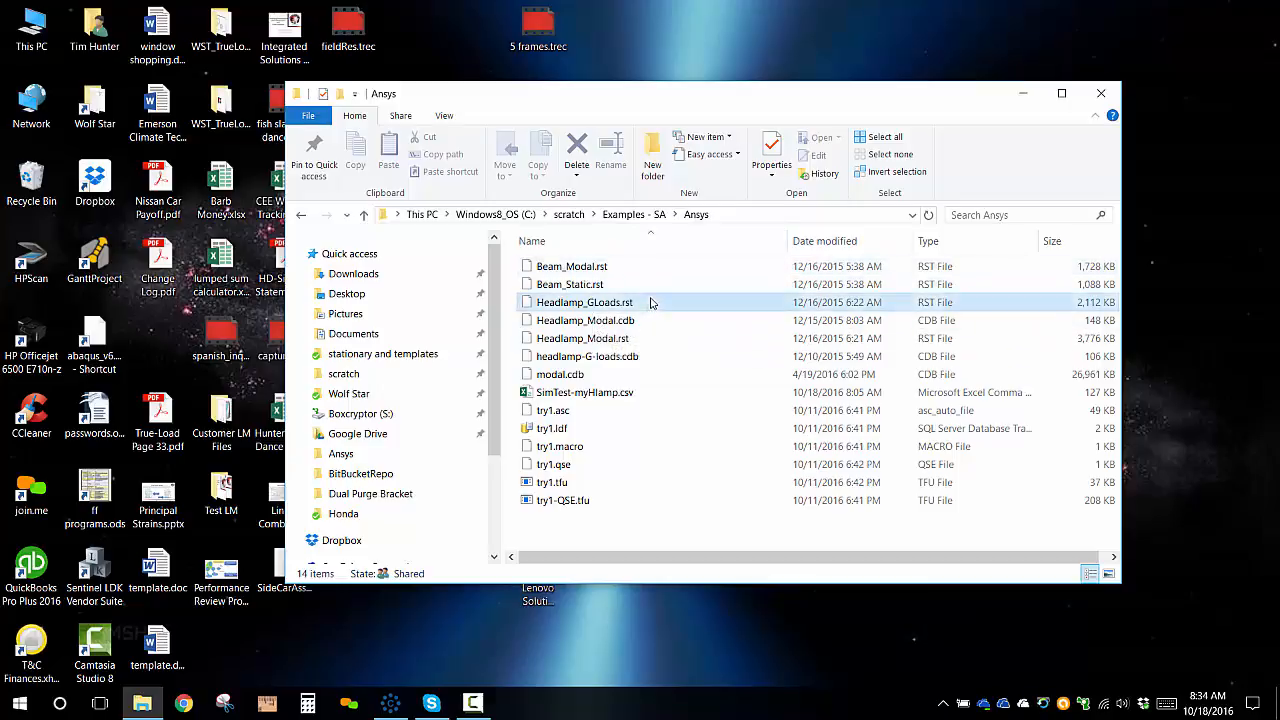
click(645, 338)
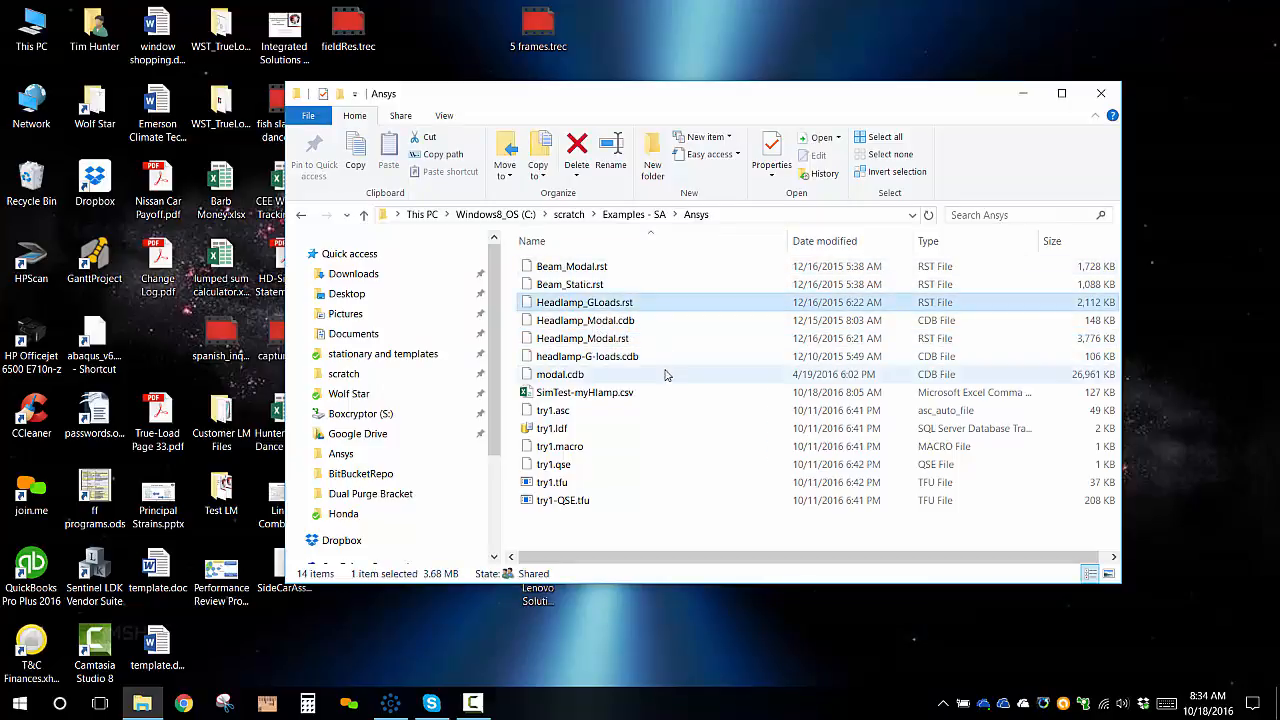
click(648, 302)
click(667, 480)
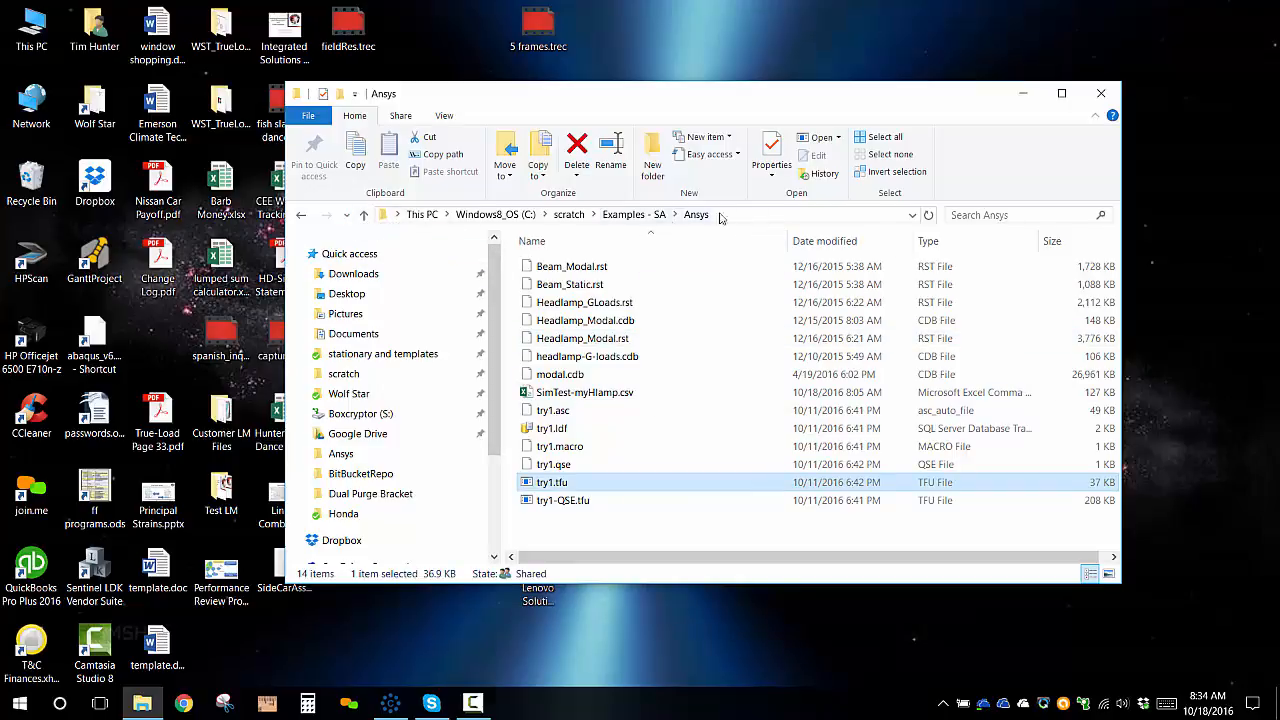
Launch trueLoadApp by entering its name in the Explorer address bar.
click(793, 217)
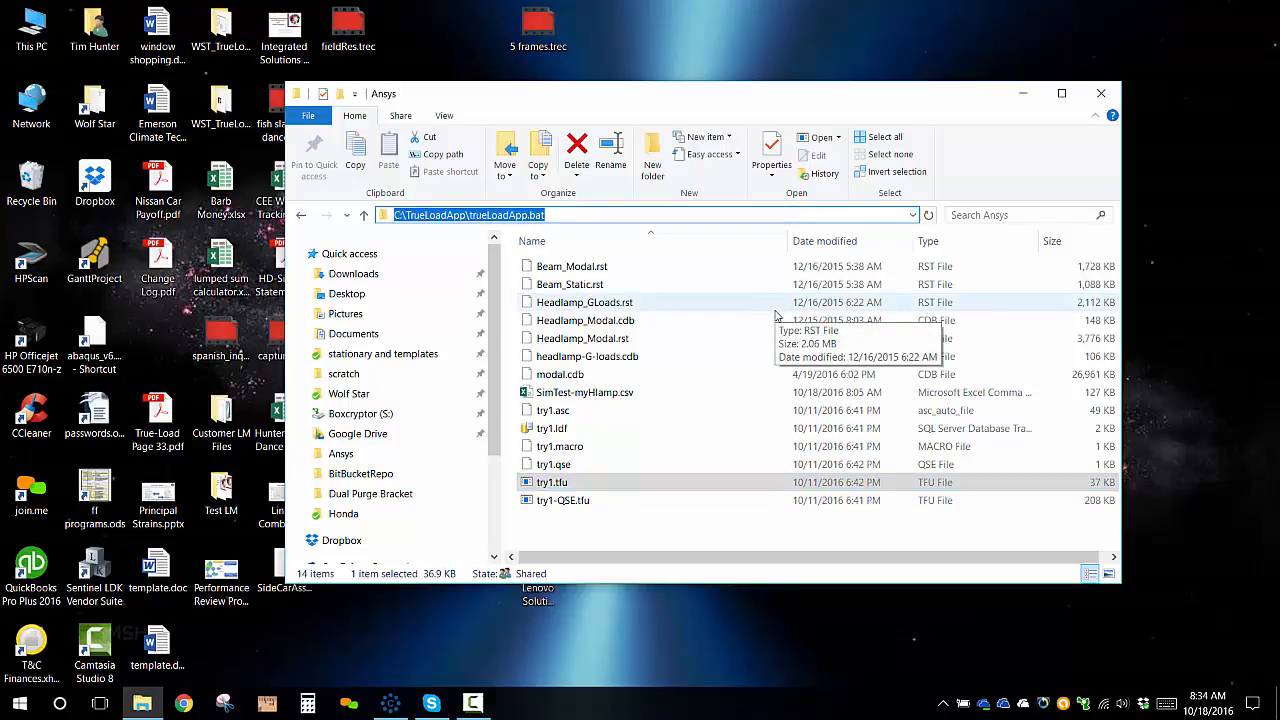
text(tDir C:\TrueLoad)
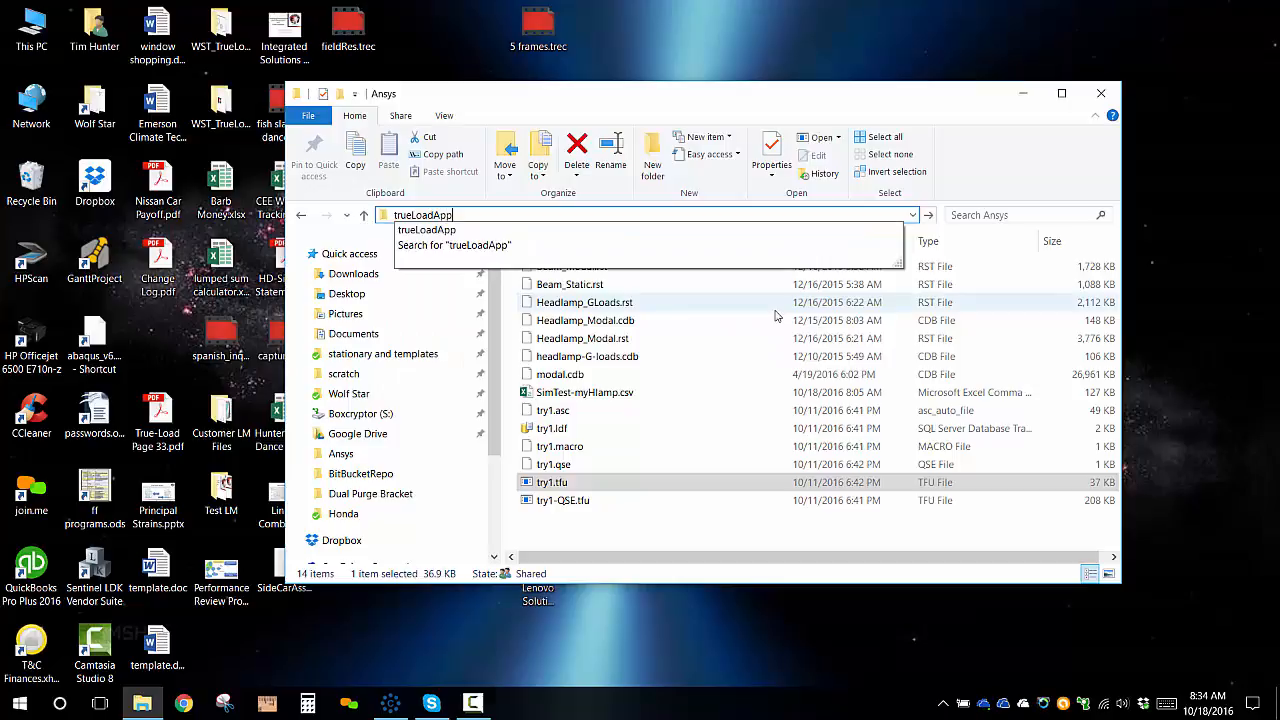
text(App)
click(805, 227)
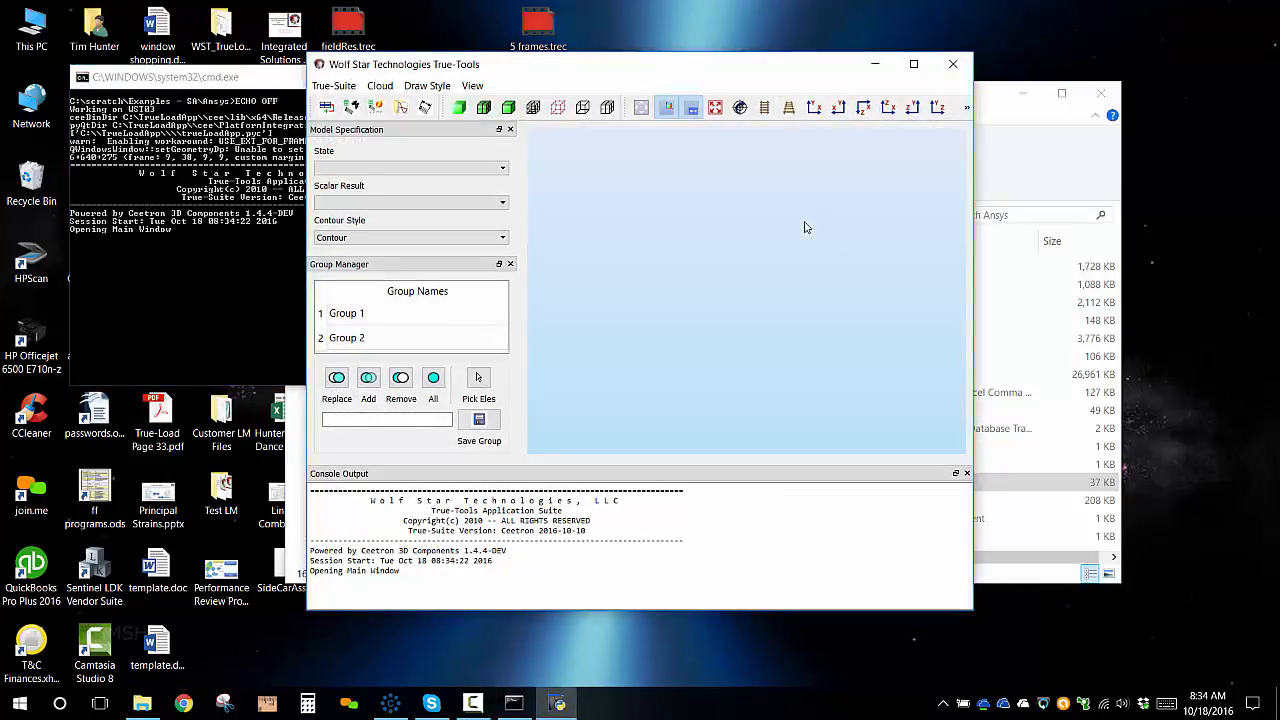
Maximize the True-Tools window and open the True-Load/Pre-Test dialog.
click(913, 65)
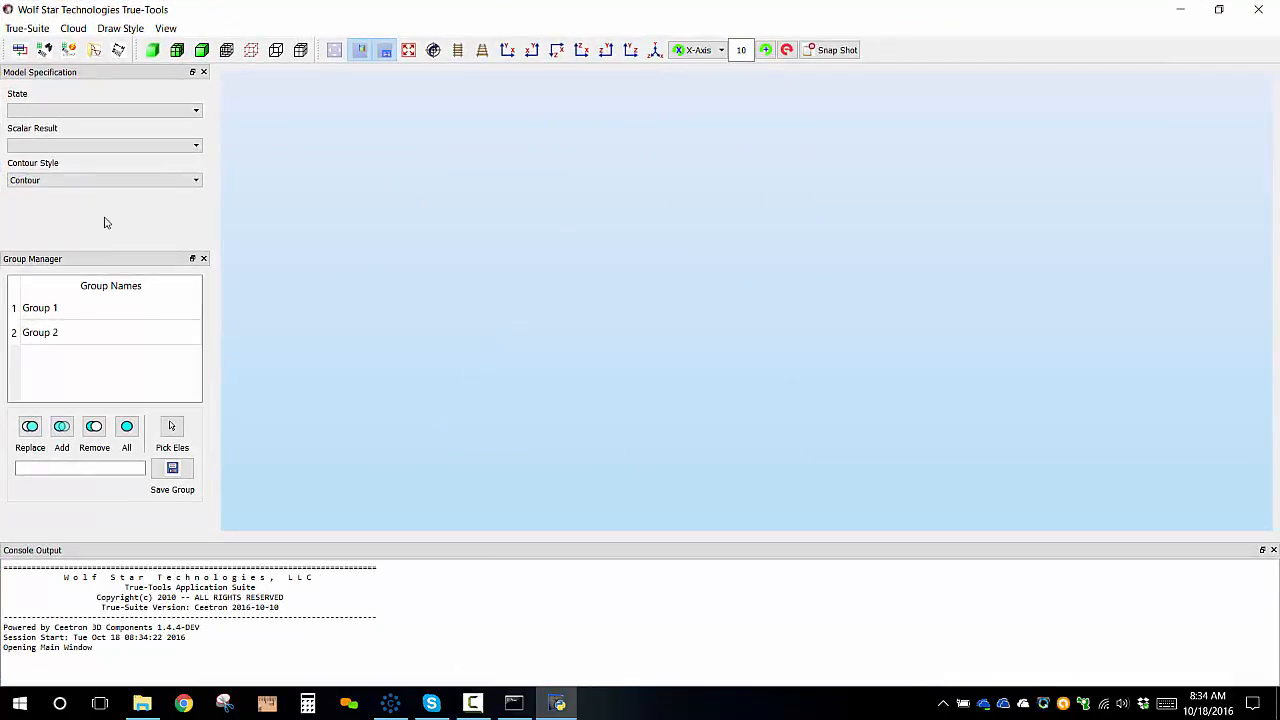
click(44, 52)
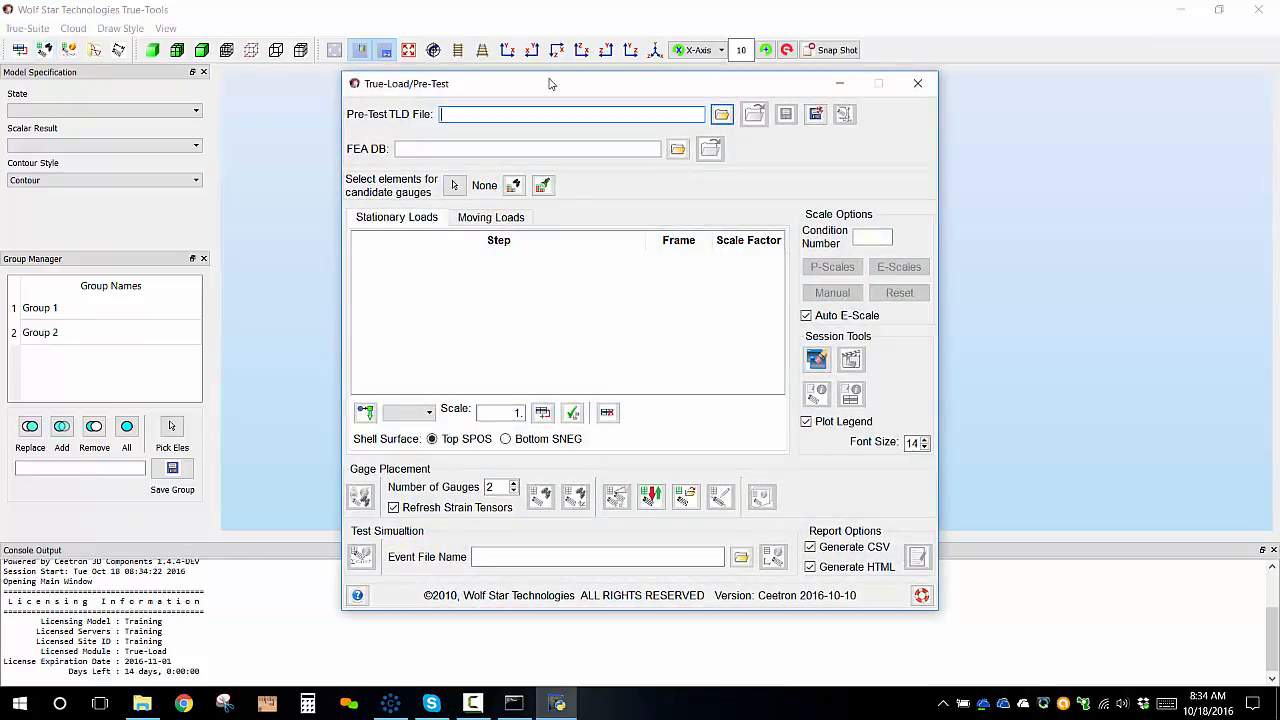
drag(548, 83, 798, 87)
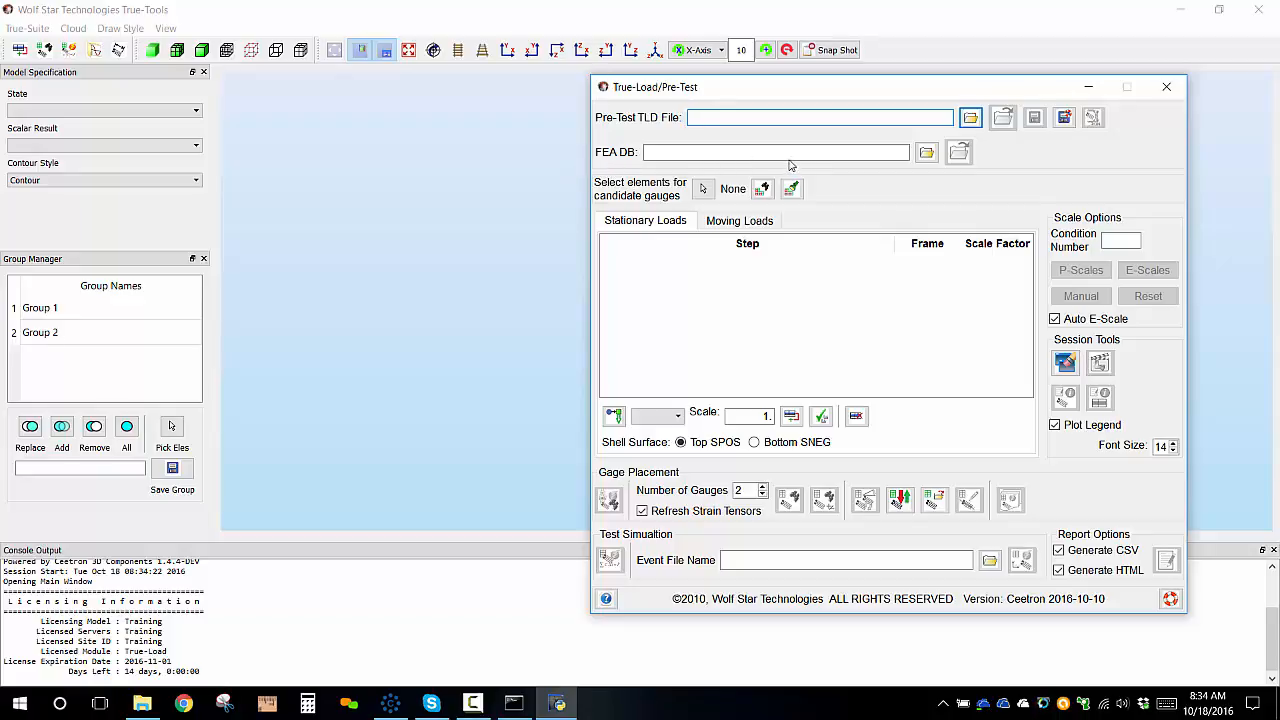
Load Headlamp_GLoads.rst as the FEA database, filtering the file browser to ANSYS Binary Result files.
click(926, 154)
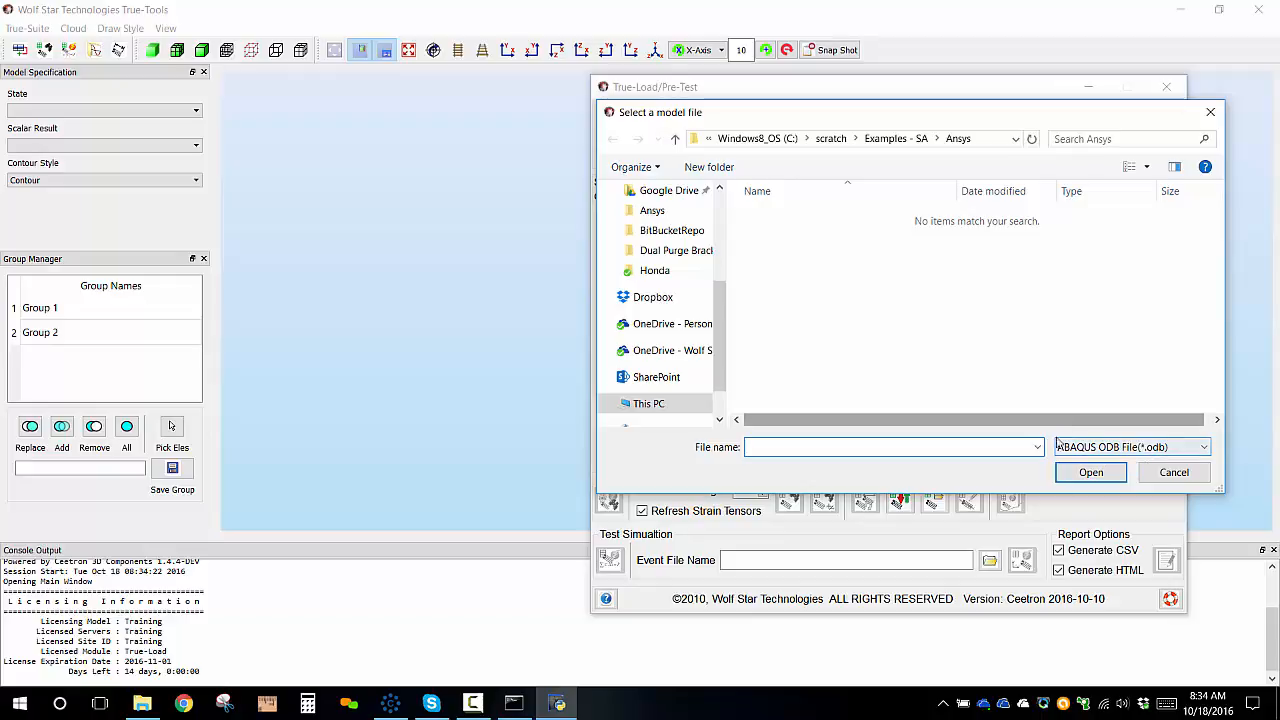
click(1096, 450)
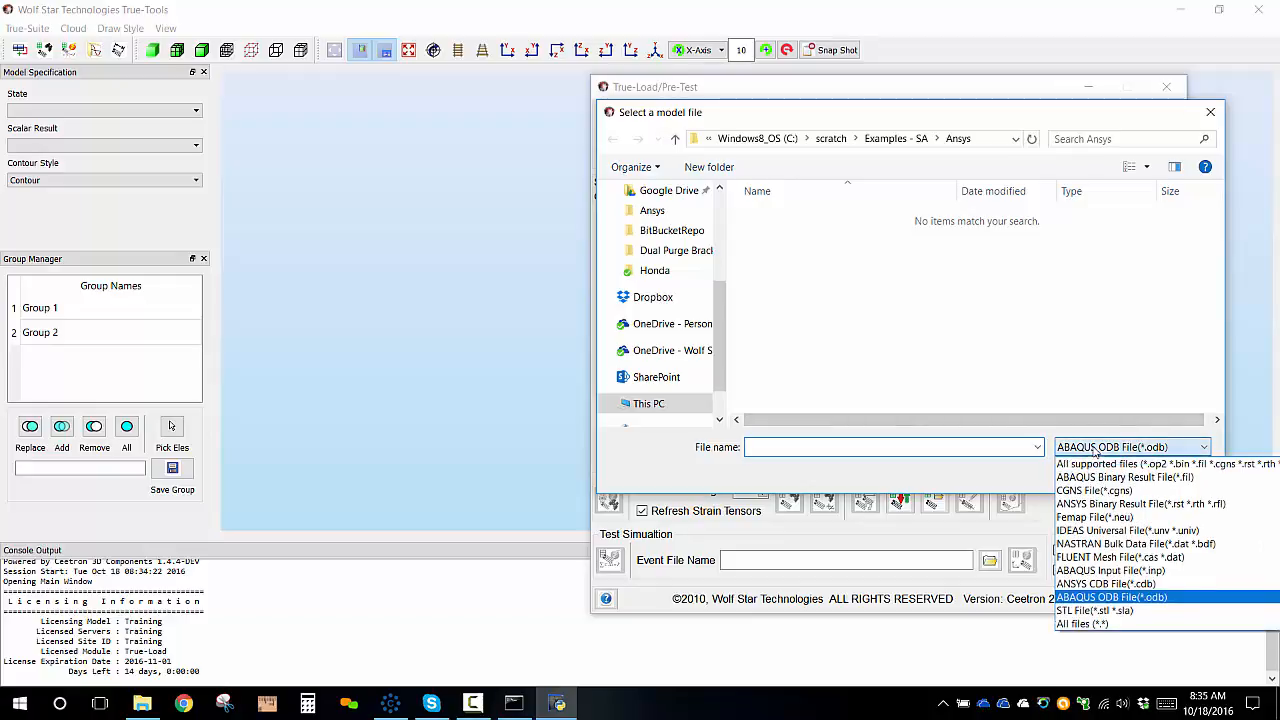
click(1145, 504)
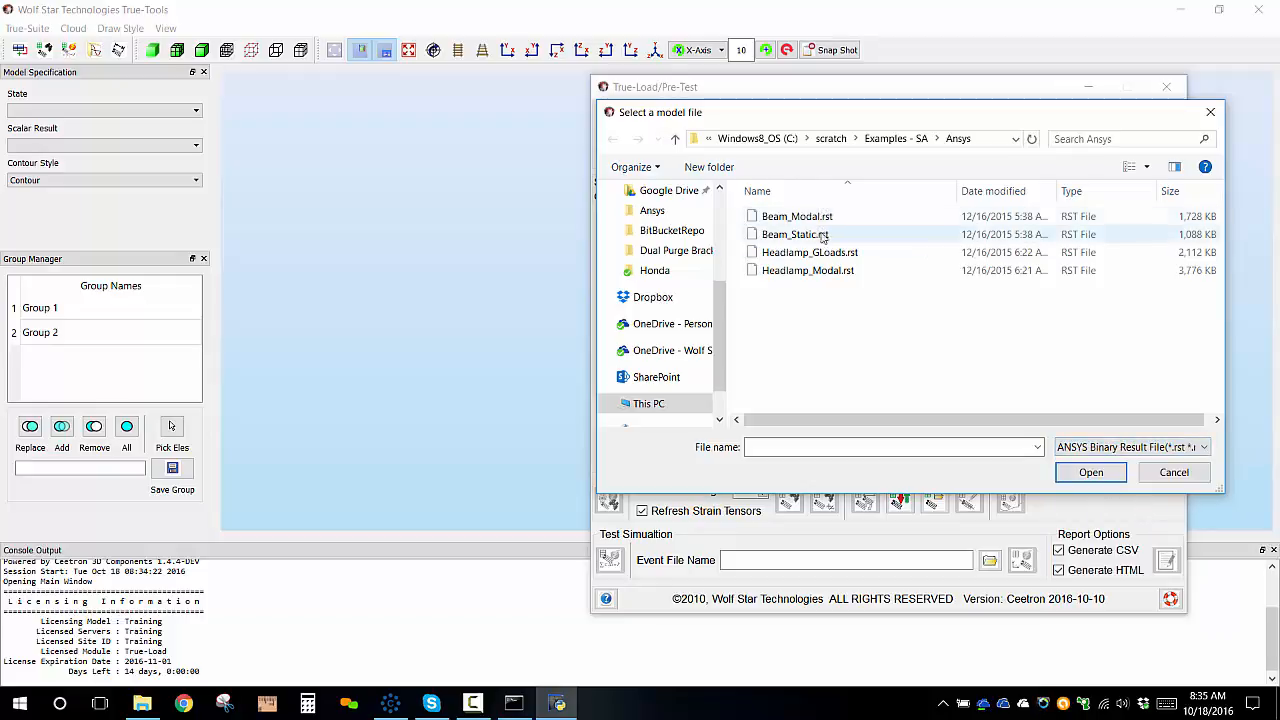
click(816, 254)
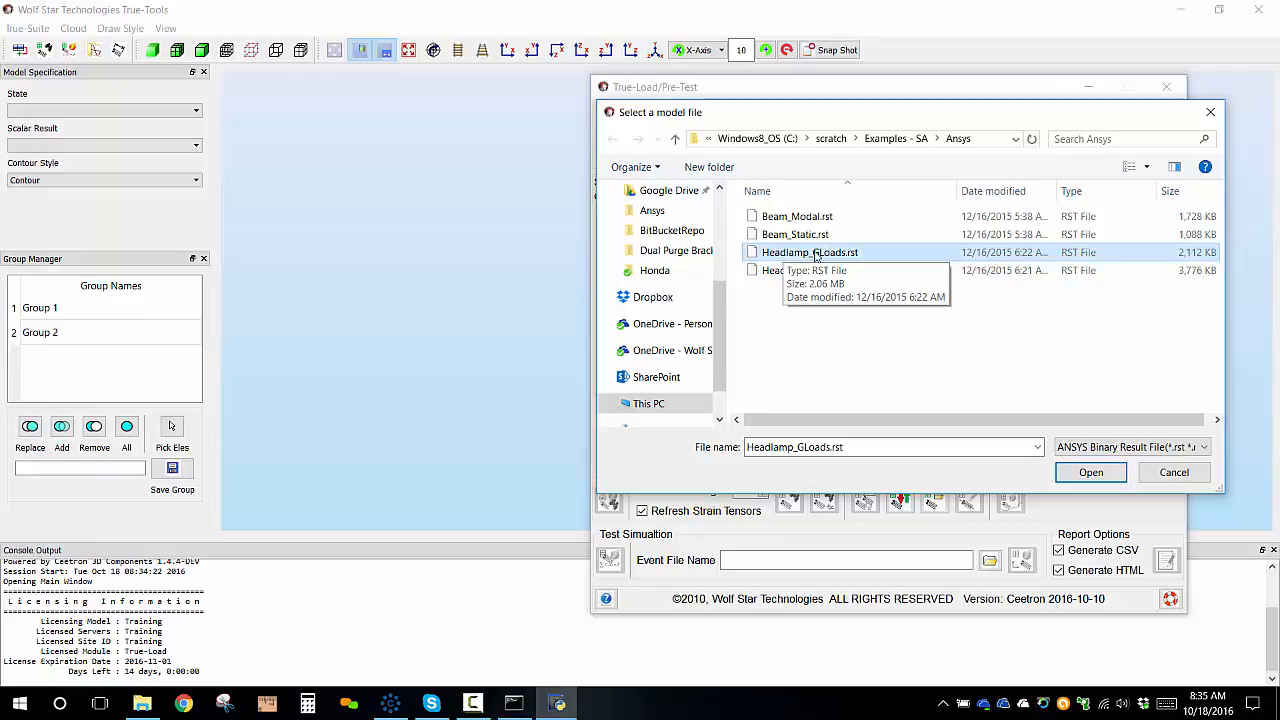
click(1089, 473)
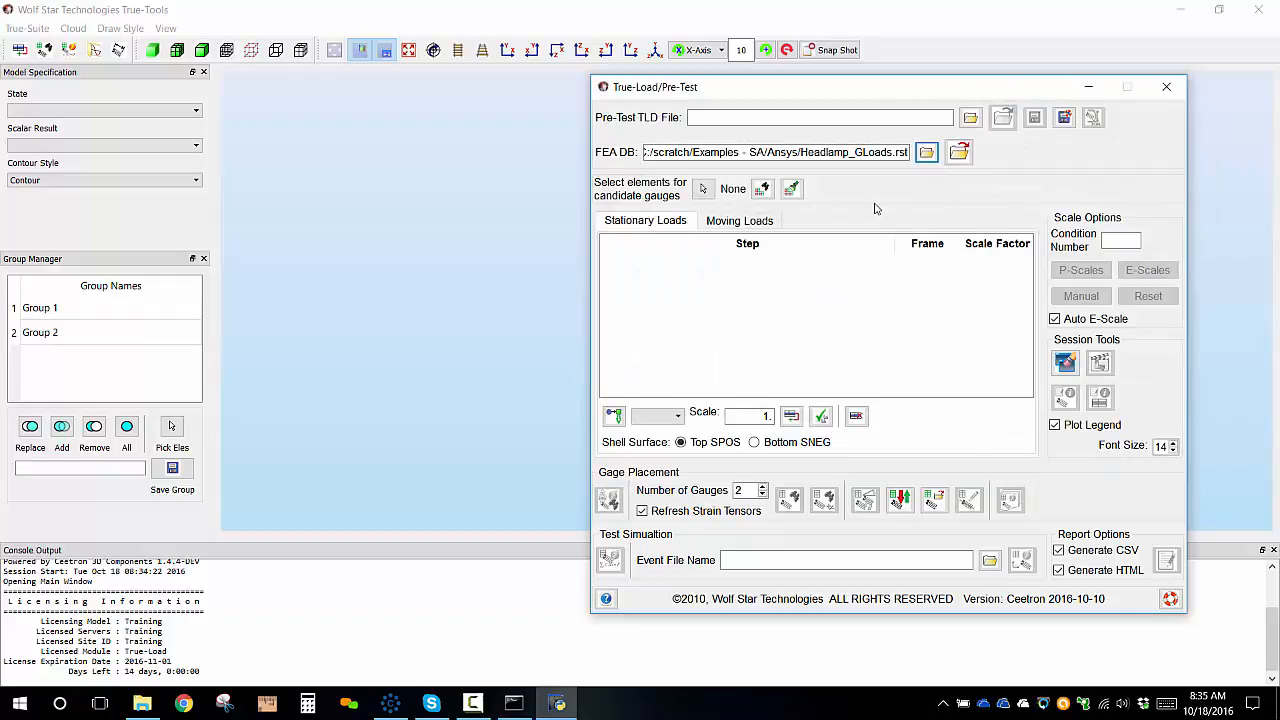
click(959, 152)
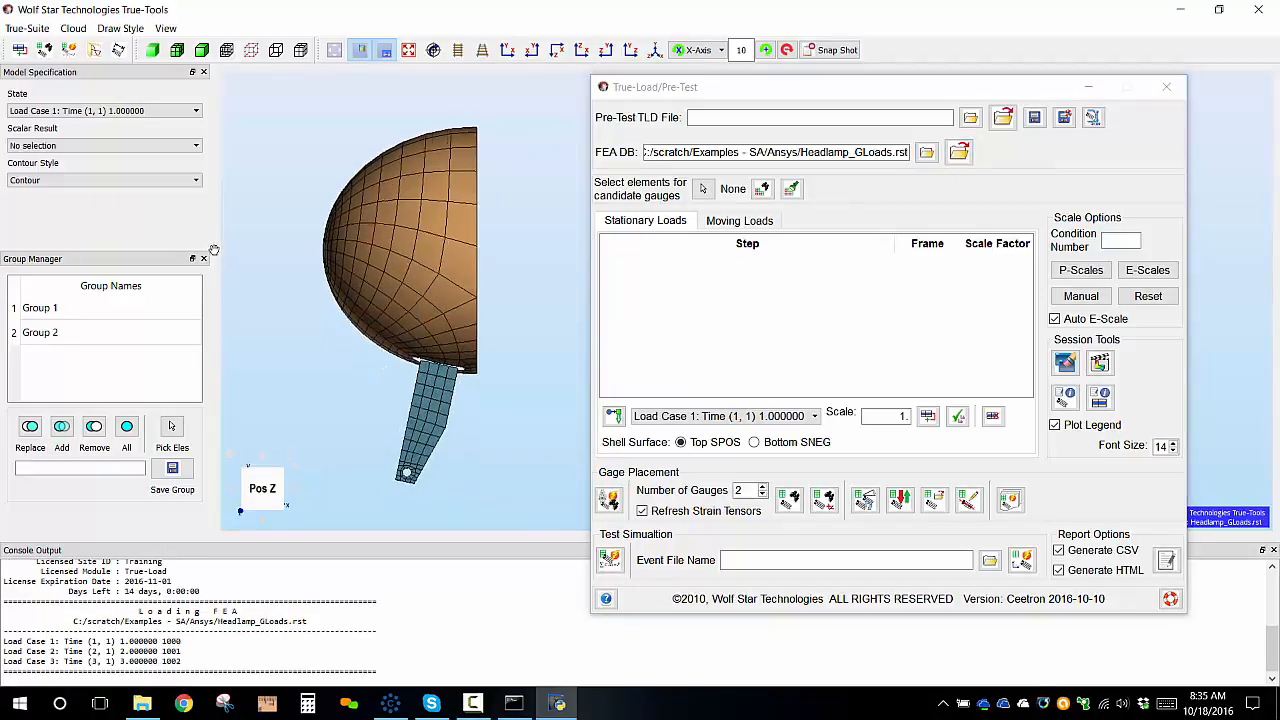
Add Load Case 1, Load Case 2 and Load Case 3 as stationary load steps with scale 1.
drag(917, 91, 964, 71)
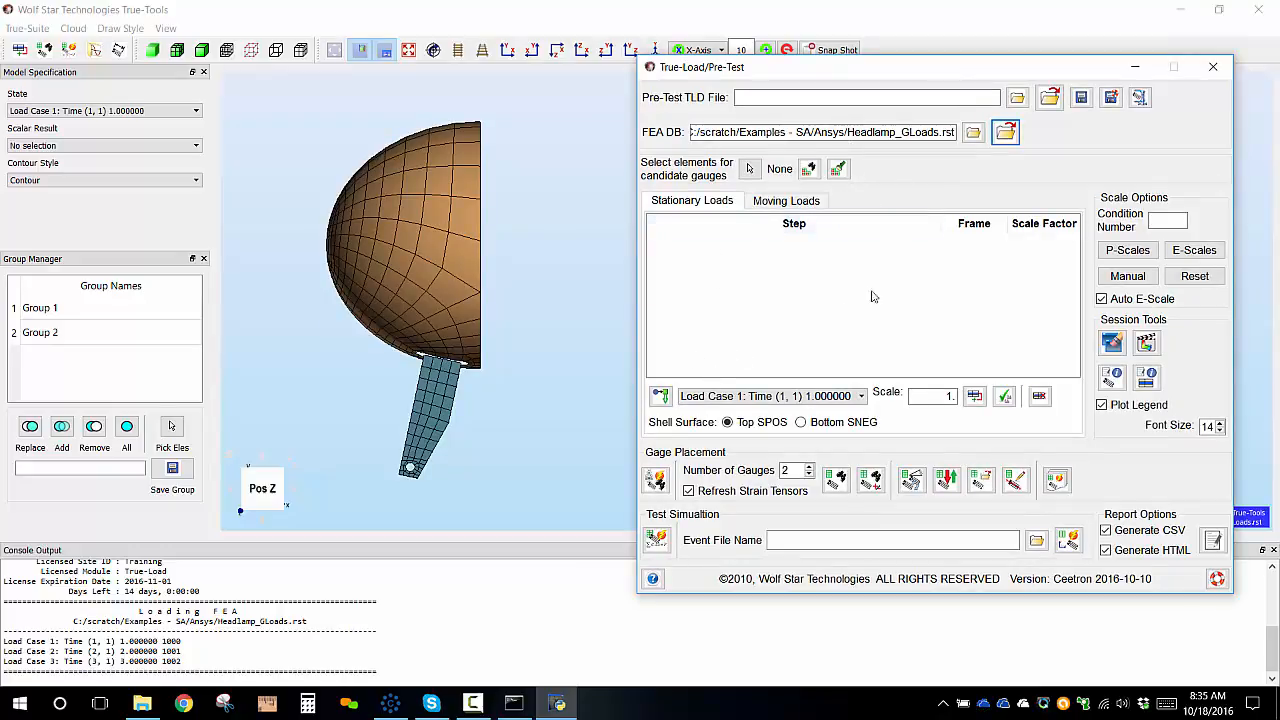
click(820, 396)
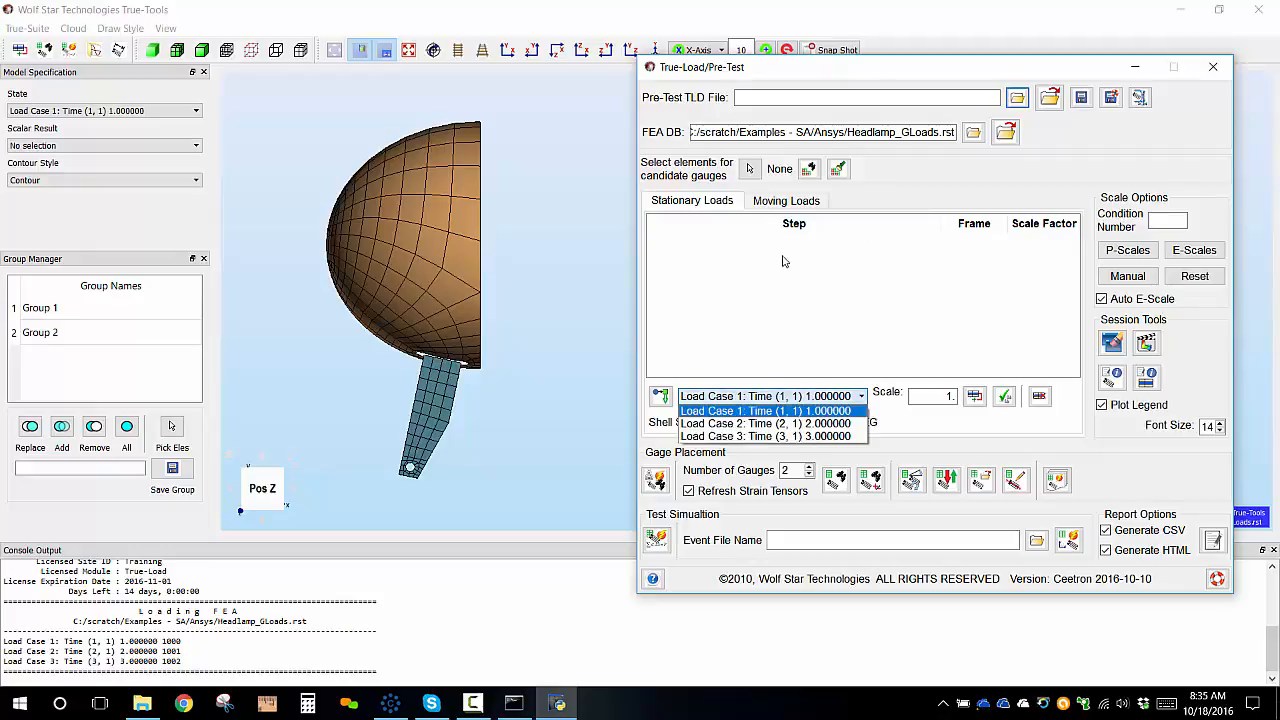
click(765, 411)
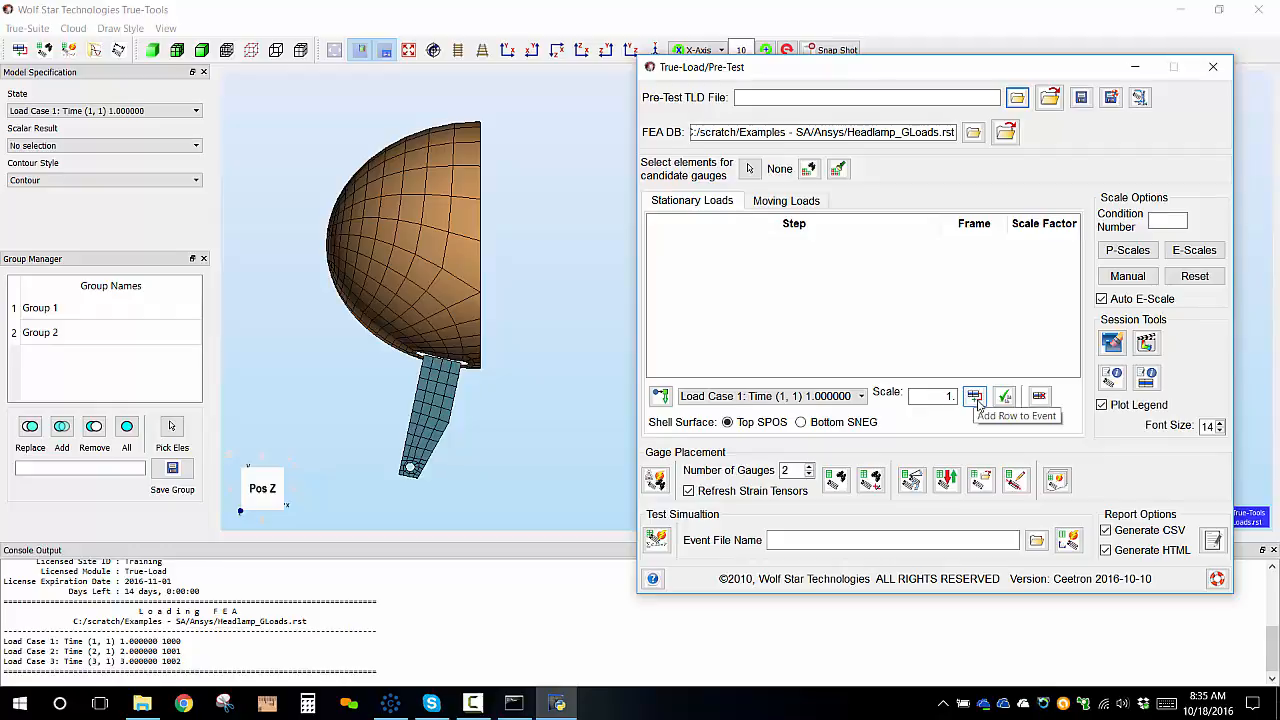
click(975, 397)
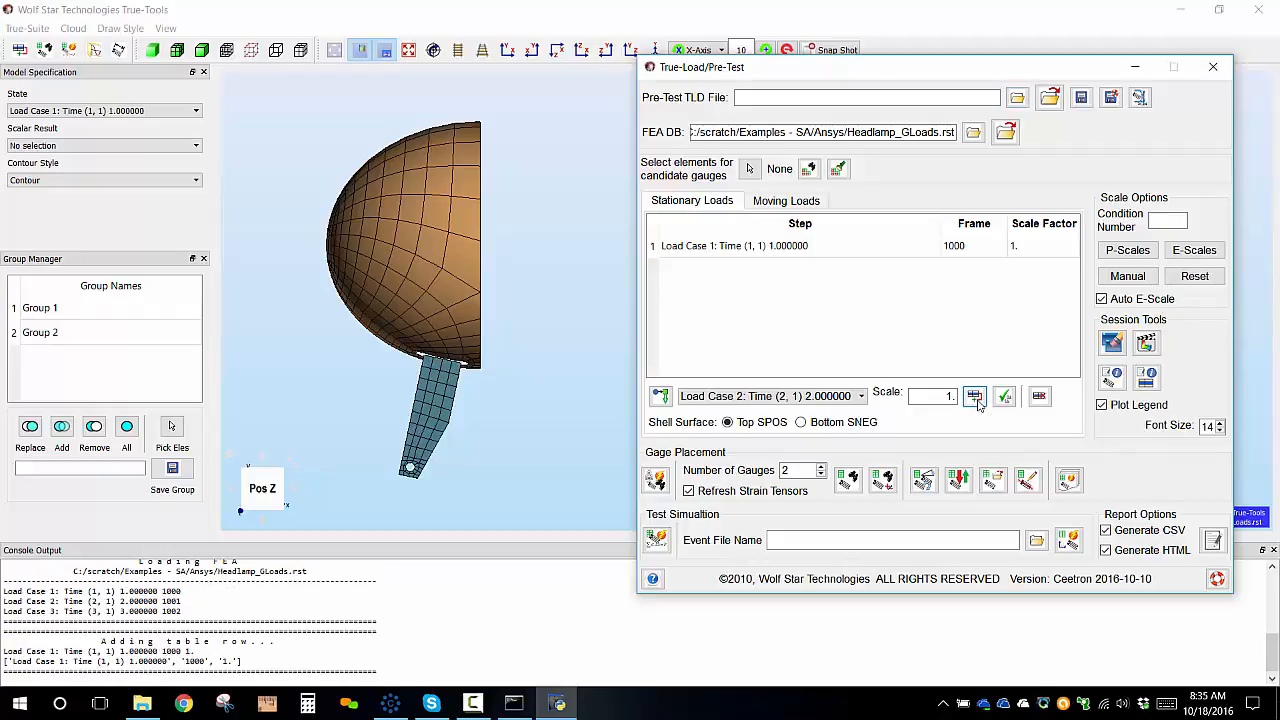
click(975, 397)
click(975, 397)
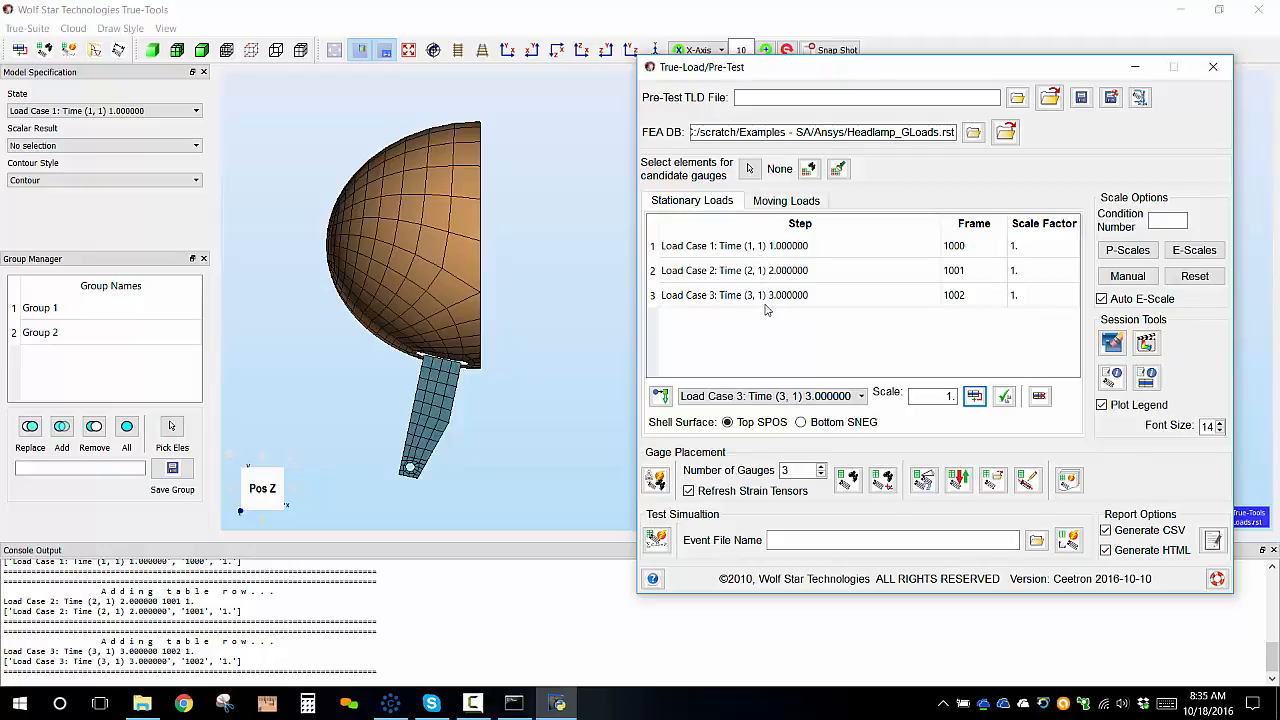
Start picking candidate gauge elements and box-select the headlamp housing elements.
drag(907, 75, 954, 72)
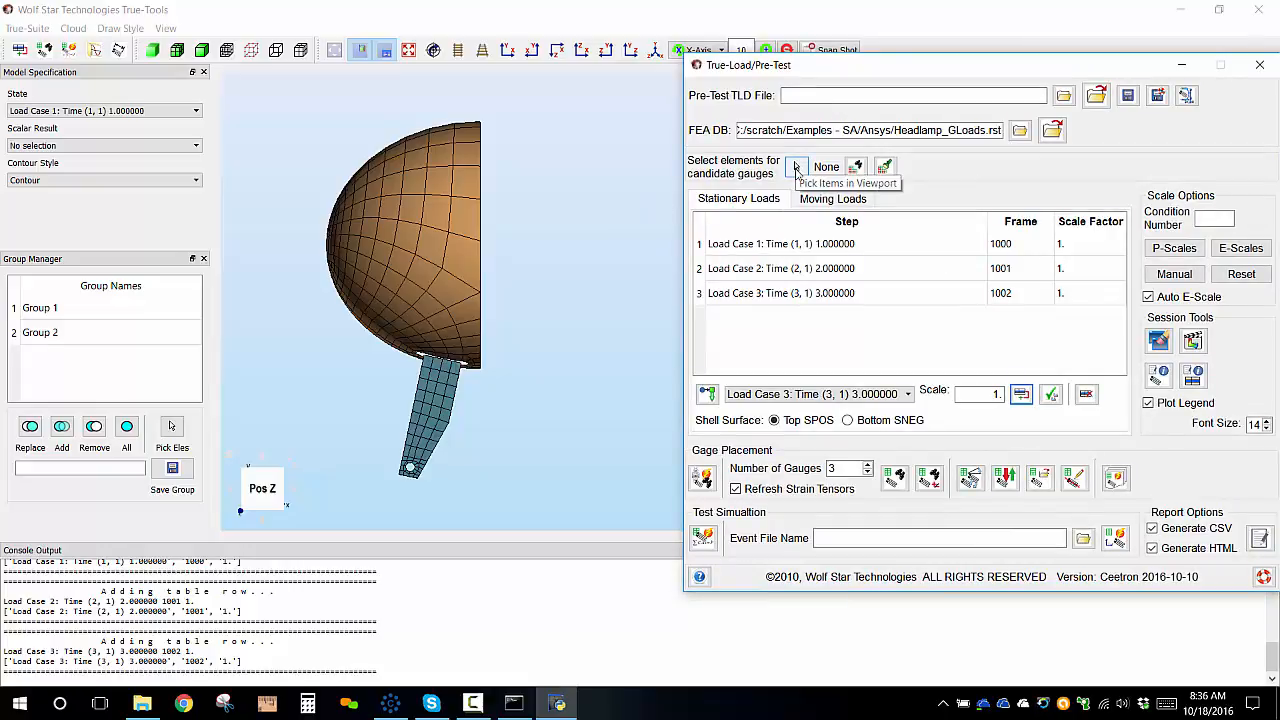
click(797, 168)
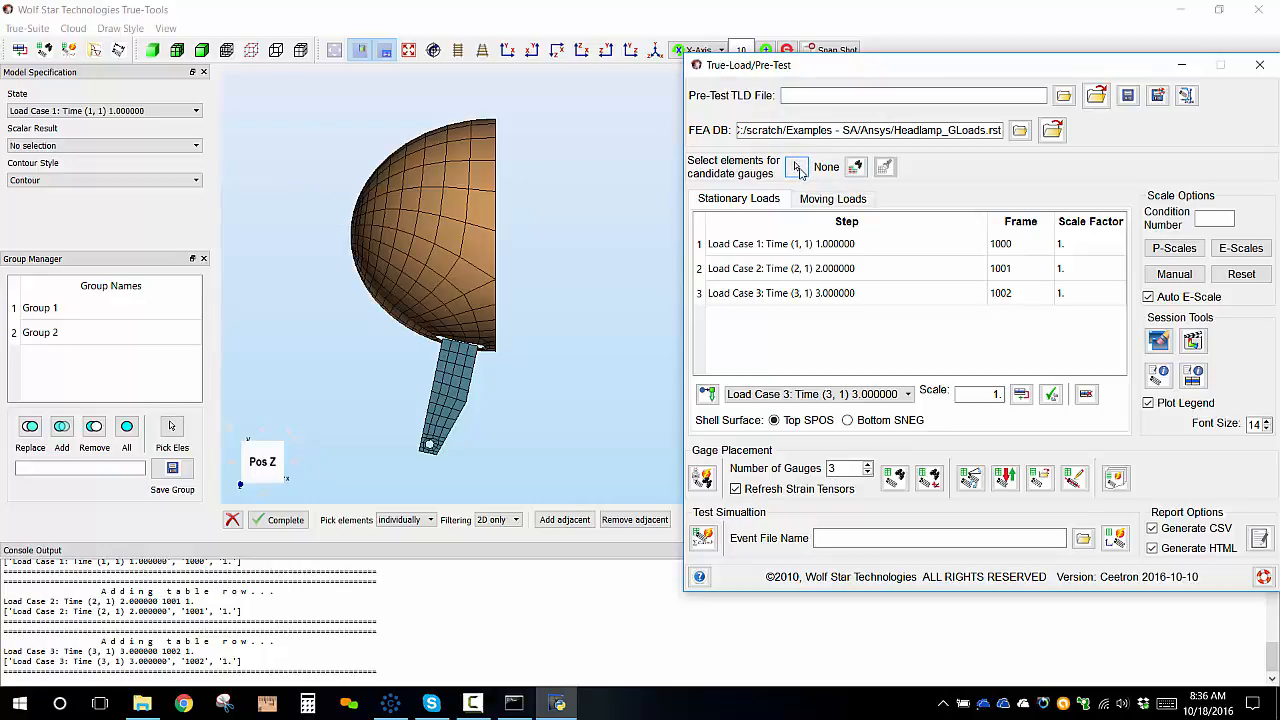
click(797, 169)
drag(297, 148, 520, 272)
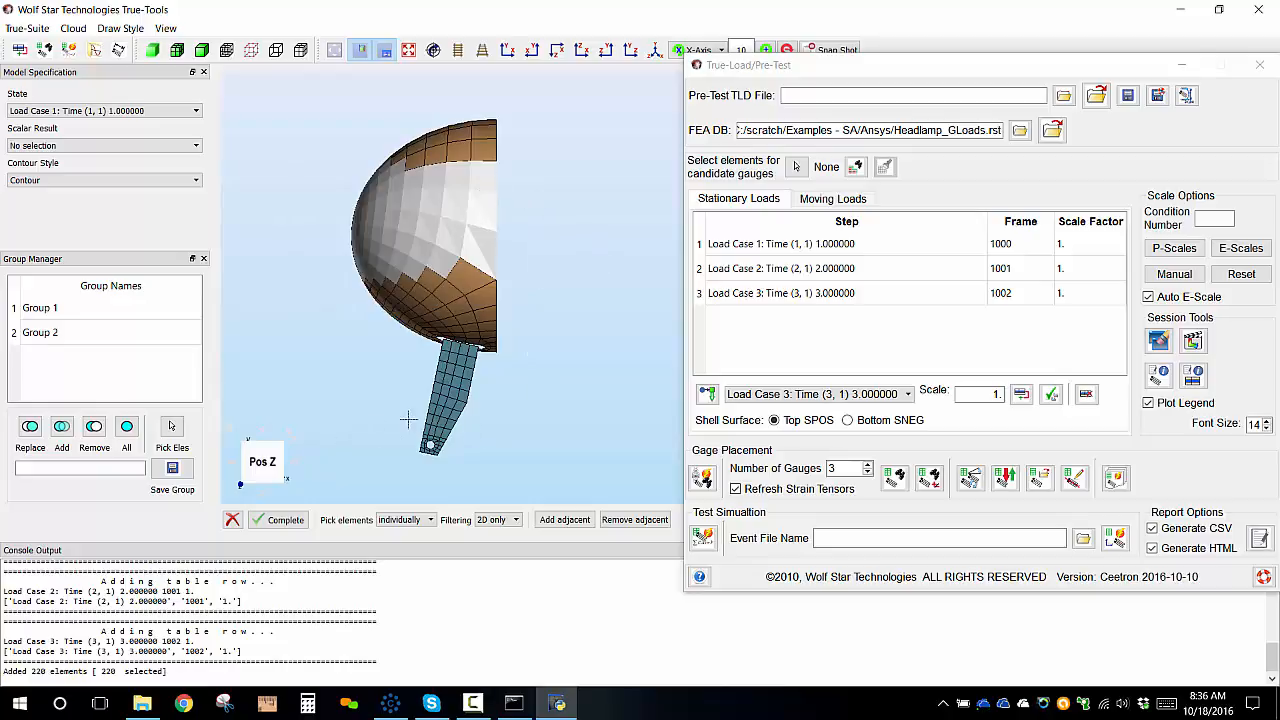
Box-select a band of bracket elements across its full width as additional candidate gauge elements.
scroll(404, 461, down, 4)
scroll(471, 439, up, 5)
scroll(388, 428, up, 2)
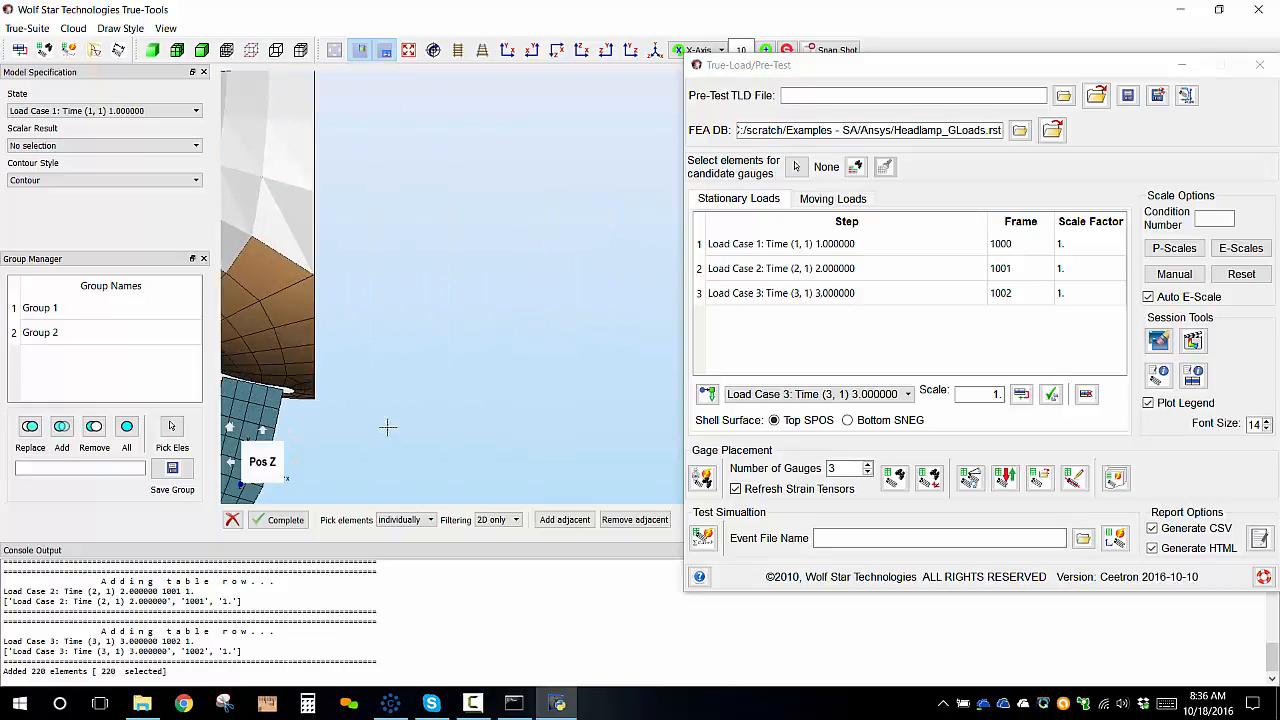
middle_drag(358, 400, 603, 260)
scroll(415, 374, up, 3)
middle_drag(413, 372, 583, 352)
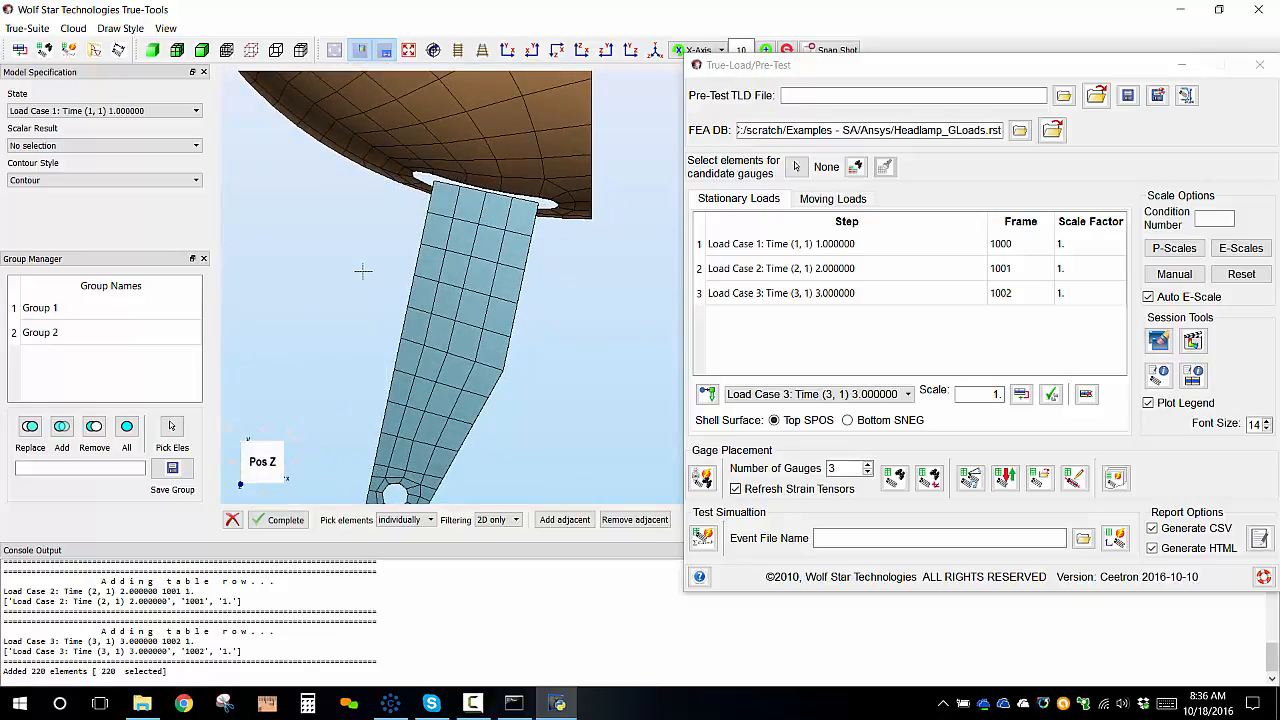
drag(369, 265, 468, 358)
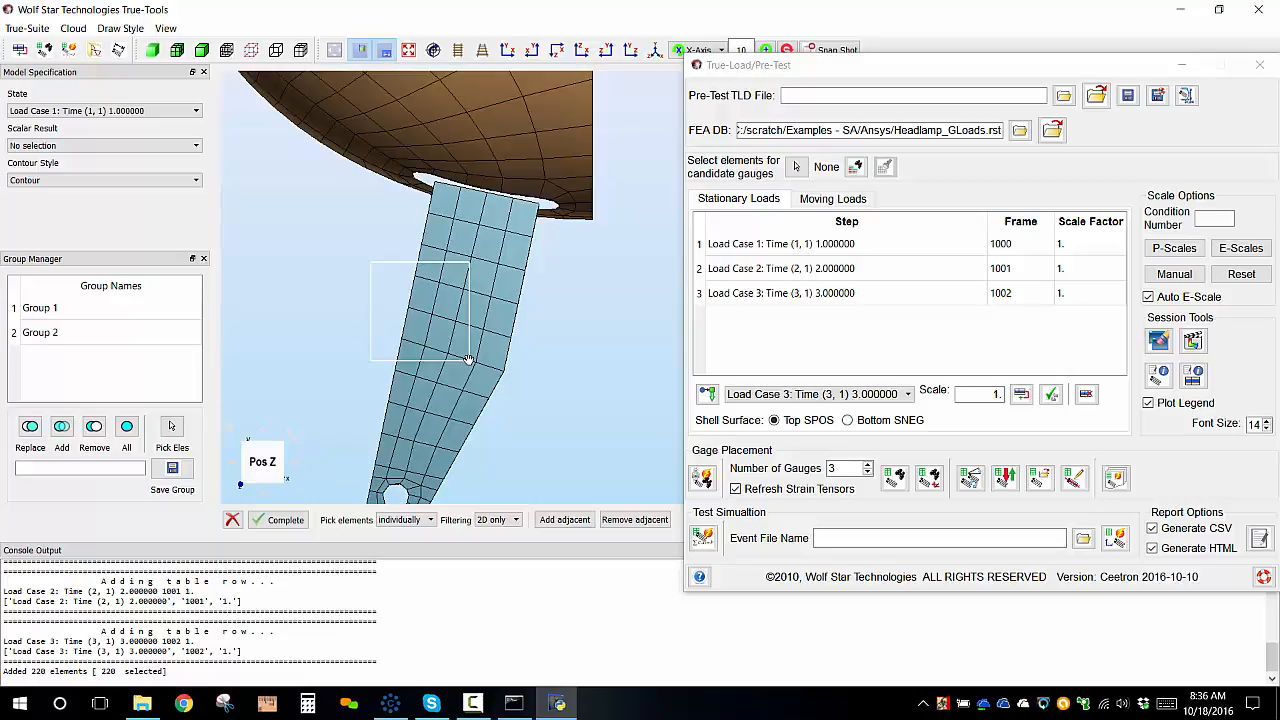
drag(468, 358, 468, 358)
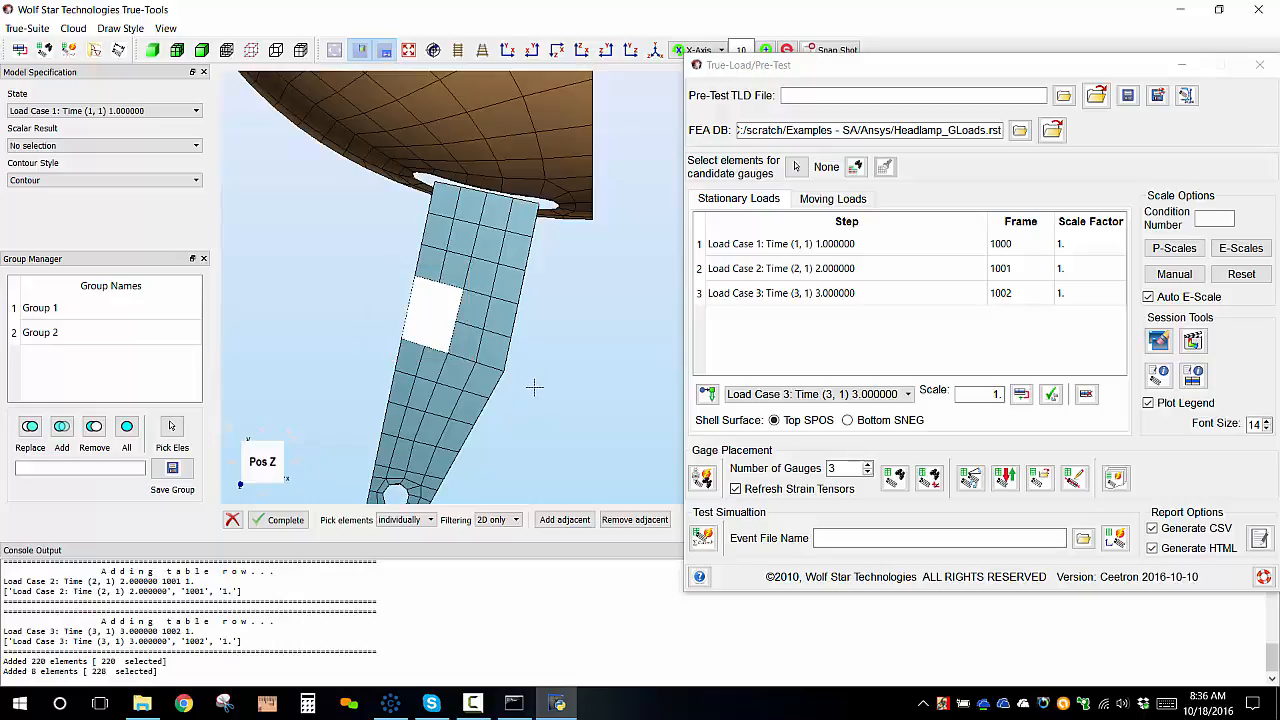
drag(535, 387, 440, 280)
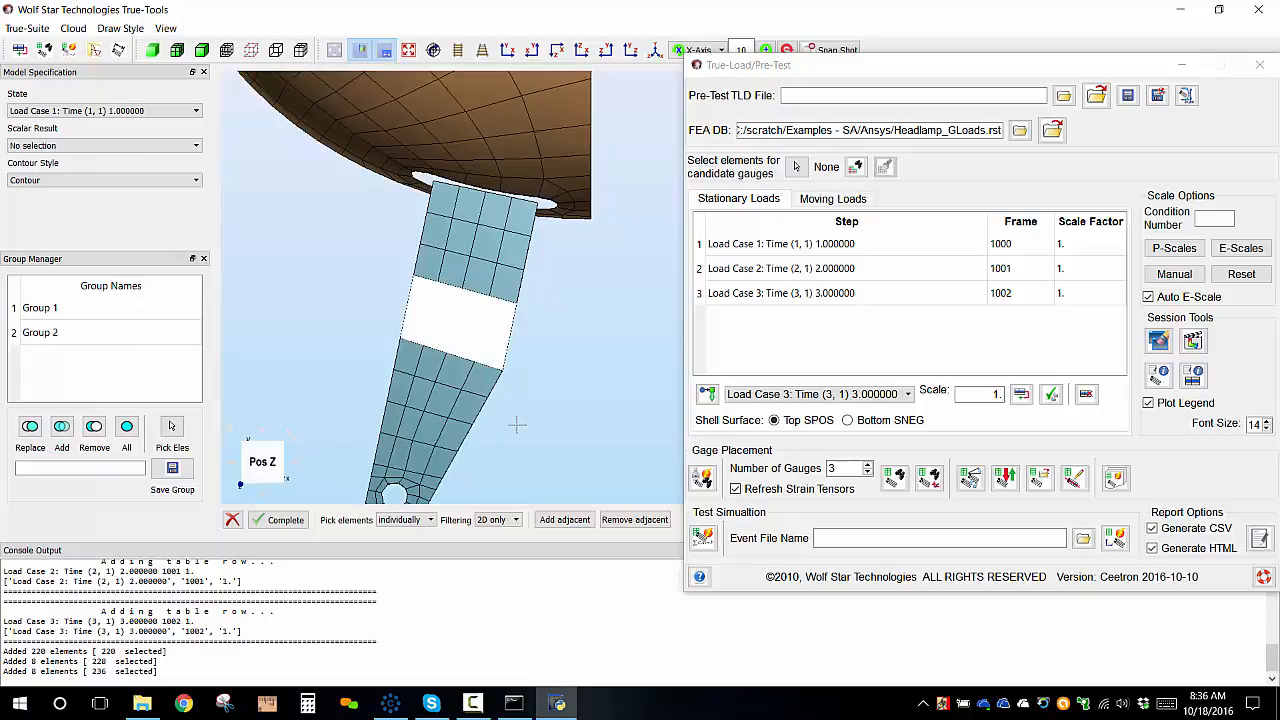
drag(530, 412, 457, 351)
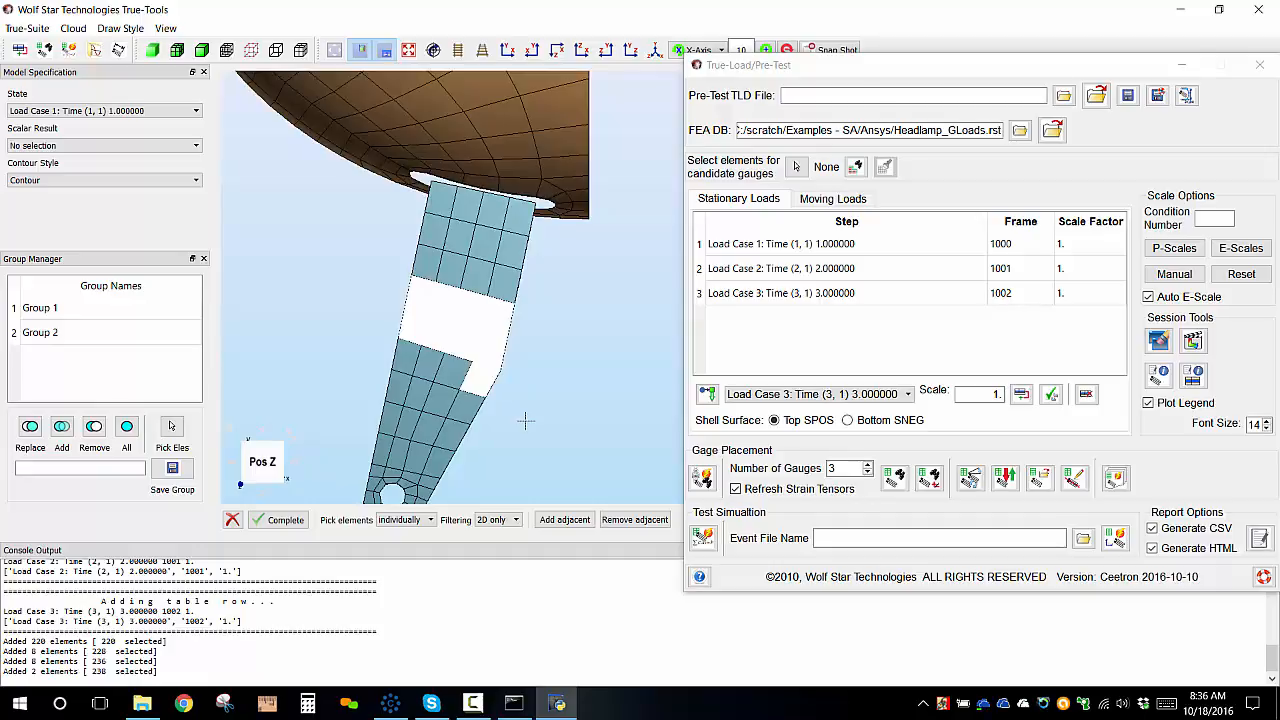
ctrl+drag(451, 362, 451, 353)
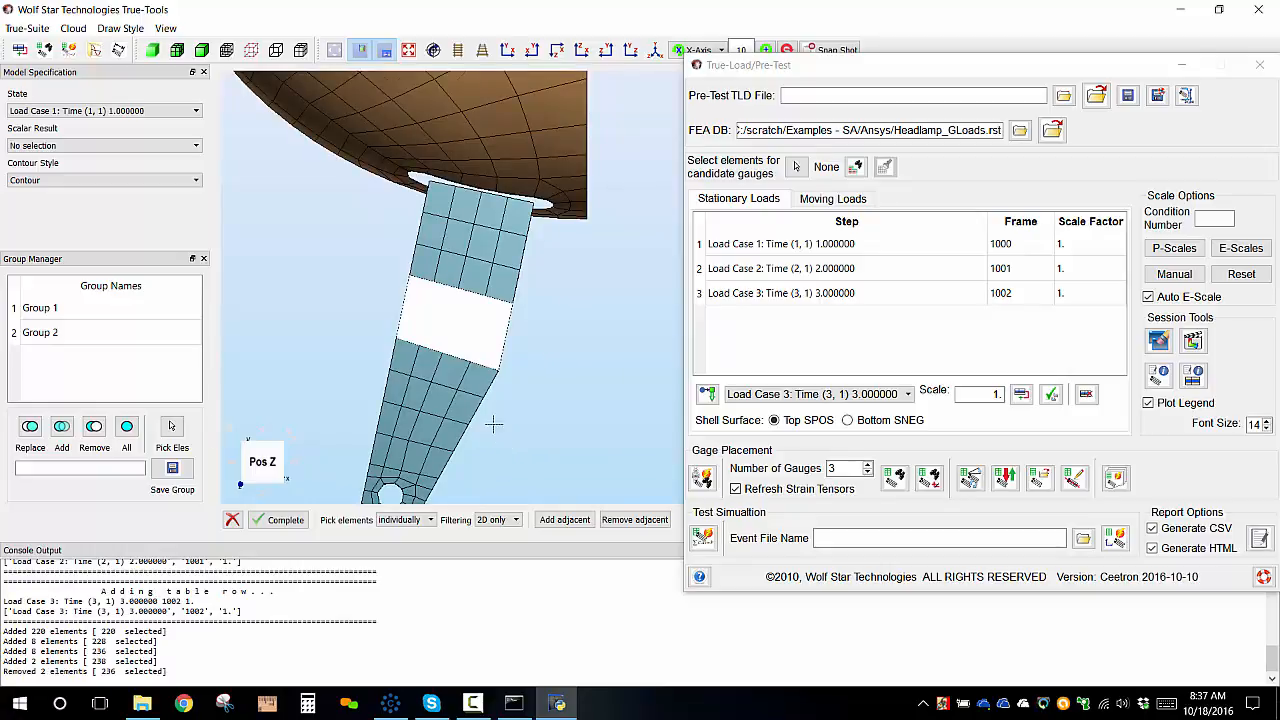
scroll(494, 424, down, 2)
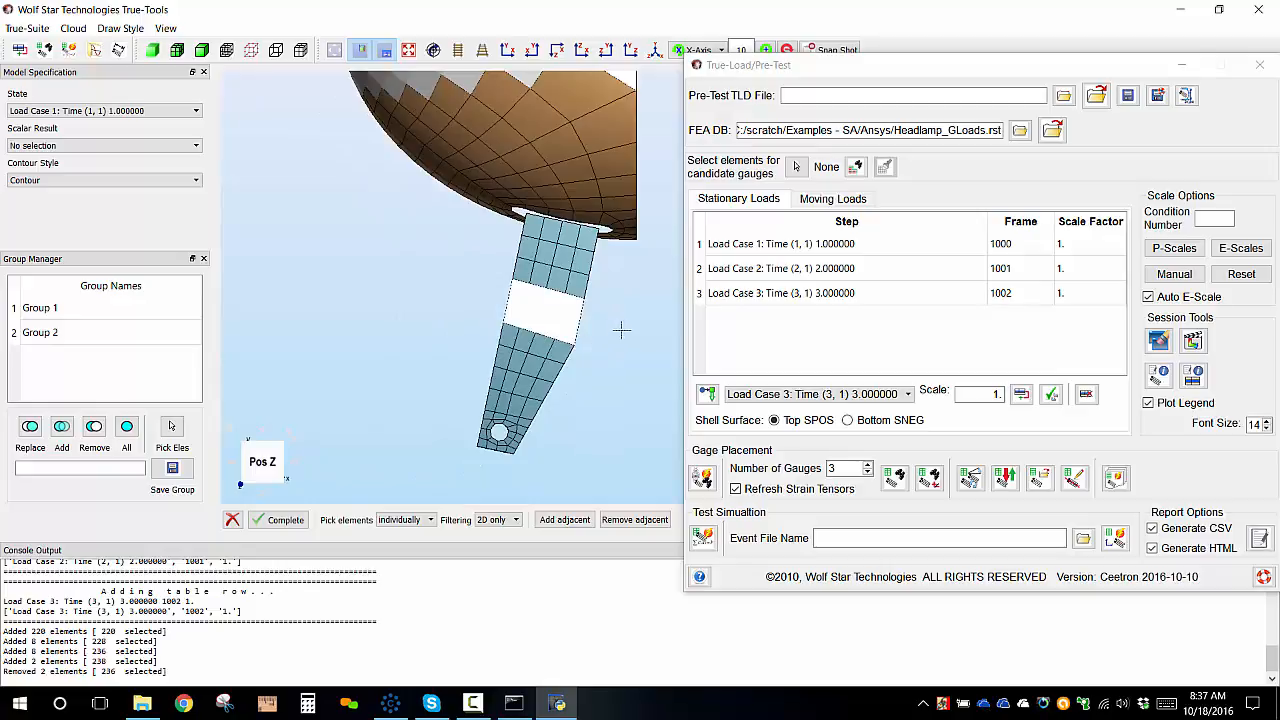
scroll(612, 343, up, 3)
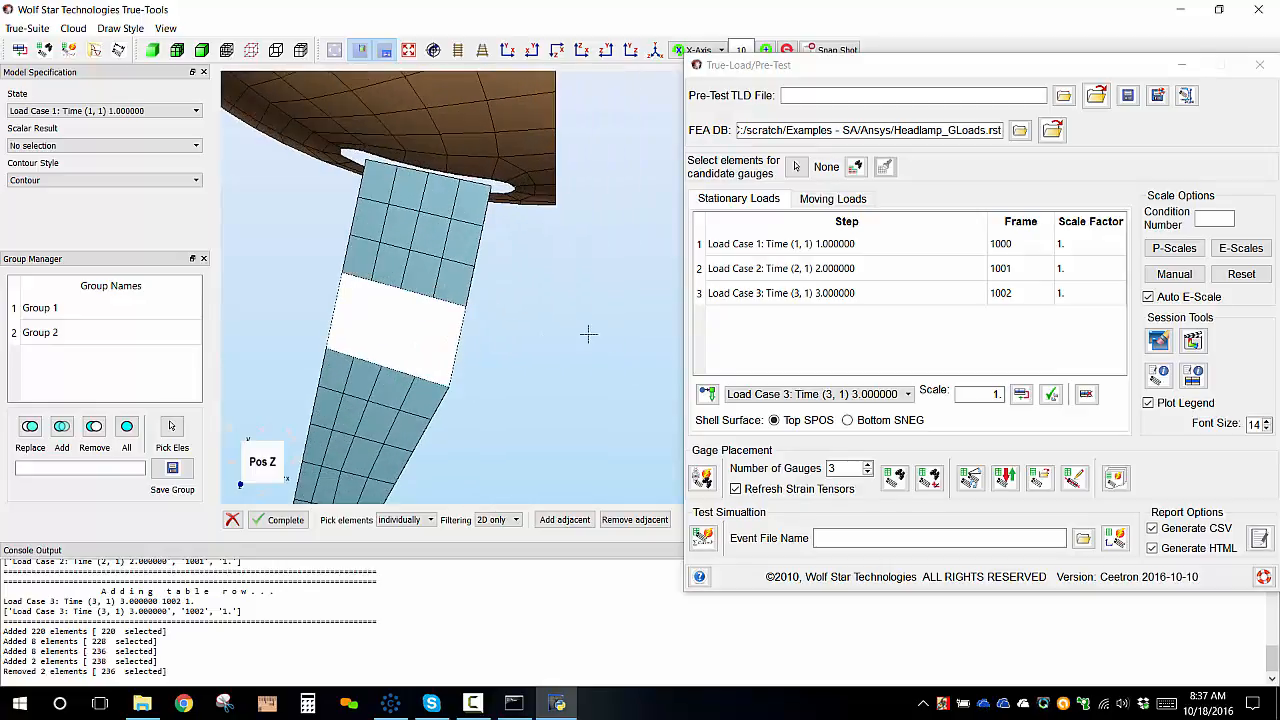
scroll(504, 350, down, 2)
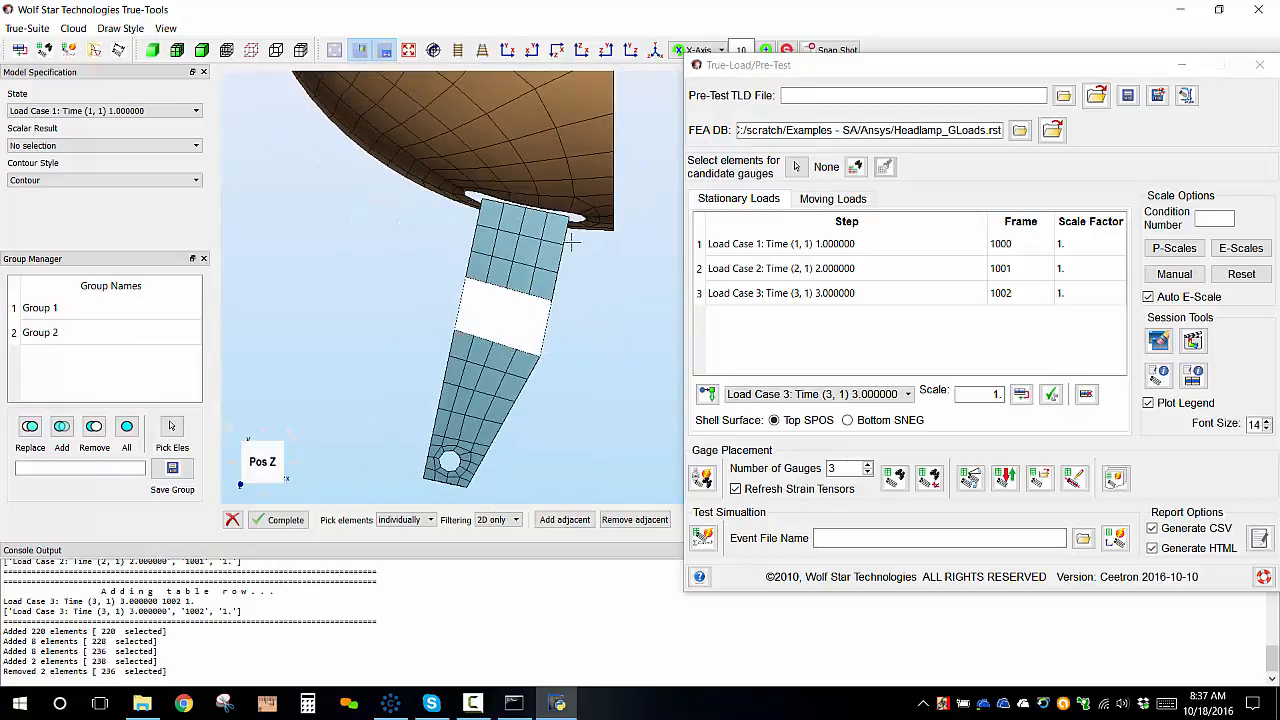
scroll(582, 352, down, 2)
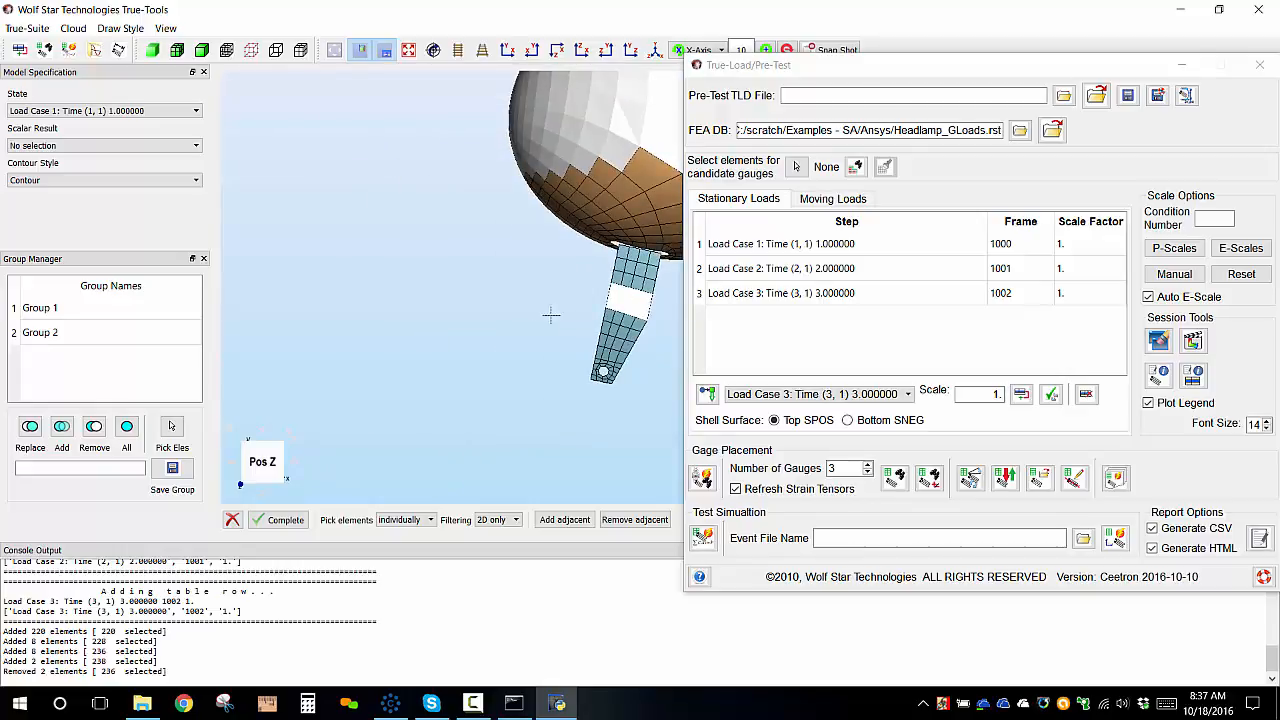
Finish picking the candidate gauge elements on the headlamp and bracket.
middle_drag(550, 315, 605, 263)
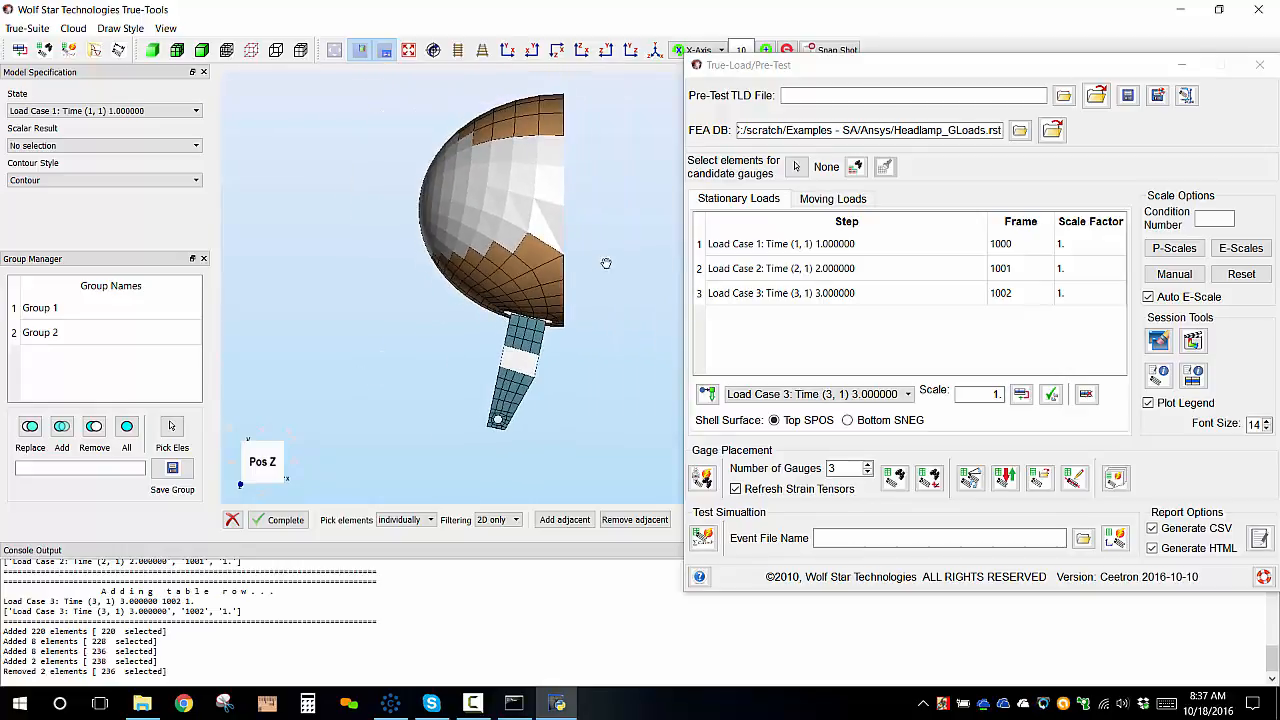
scroll(605, 263, up, 5)
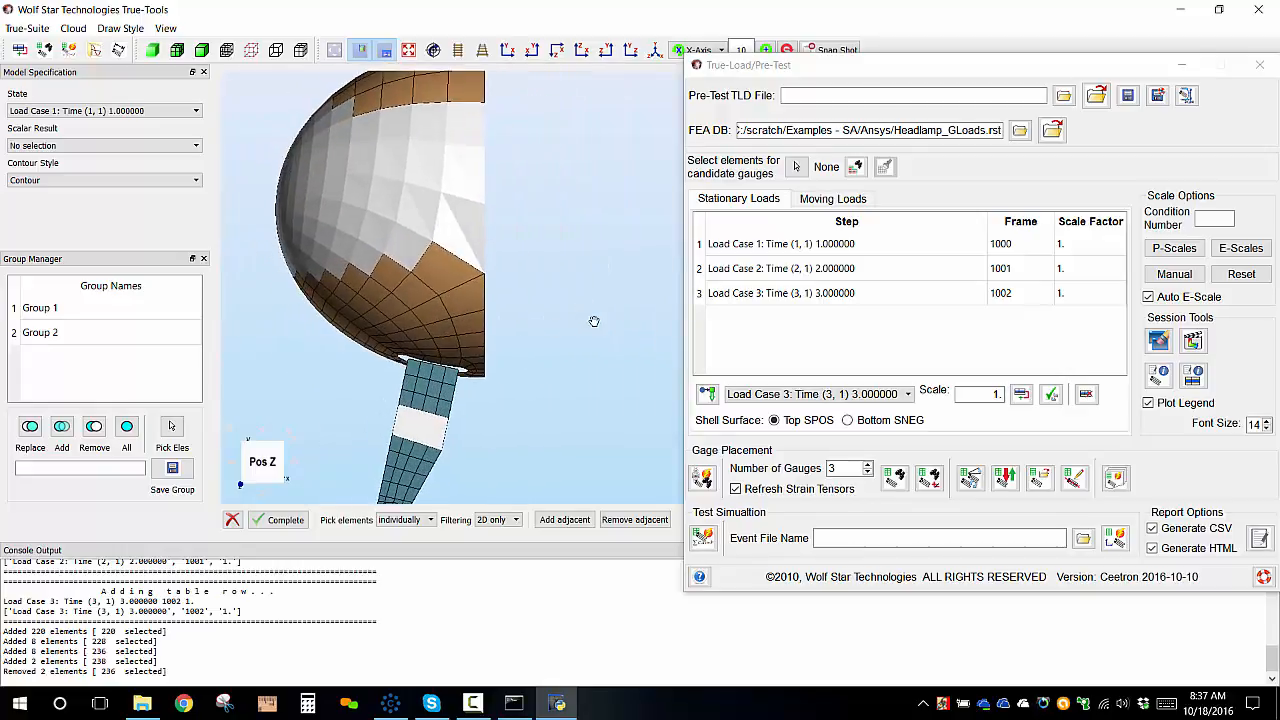
middle_drag(594, 321, 611, 309)
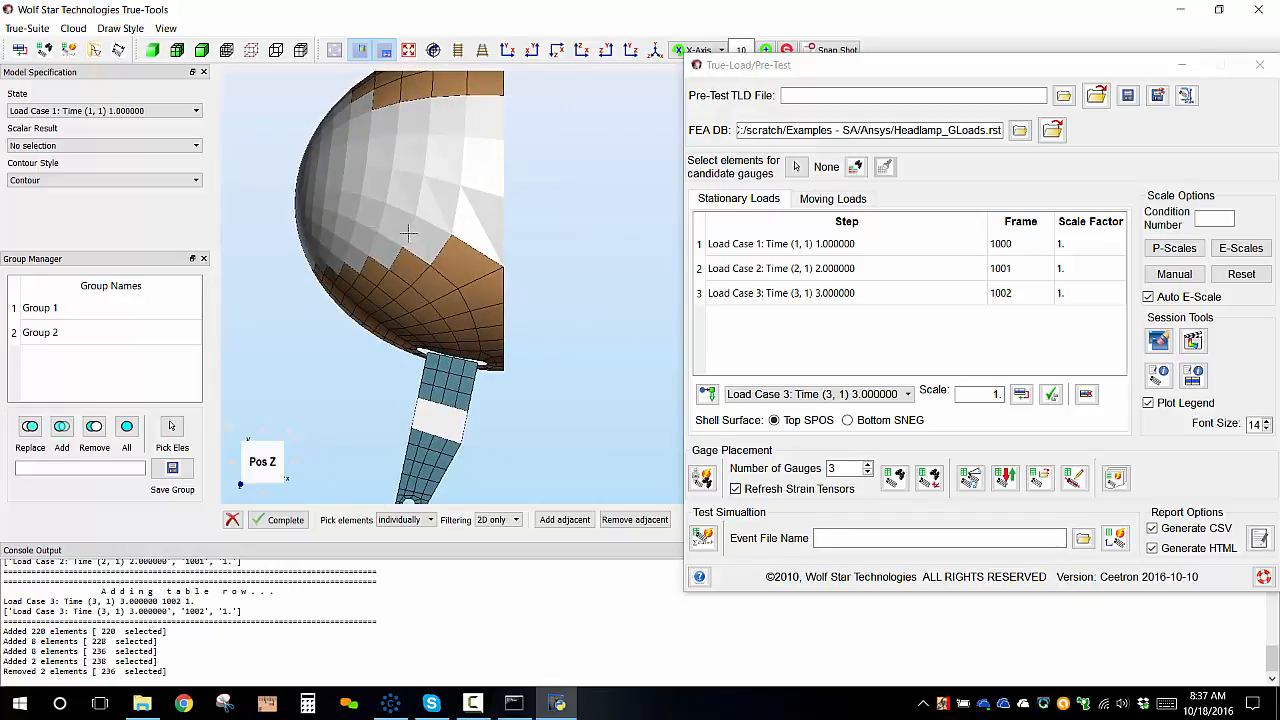
click(284, 524)
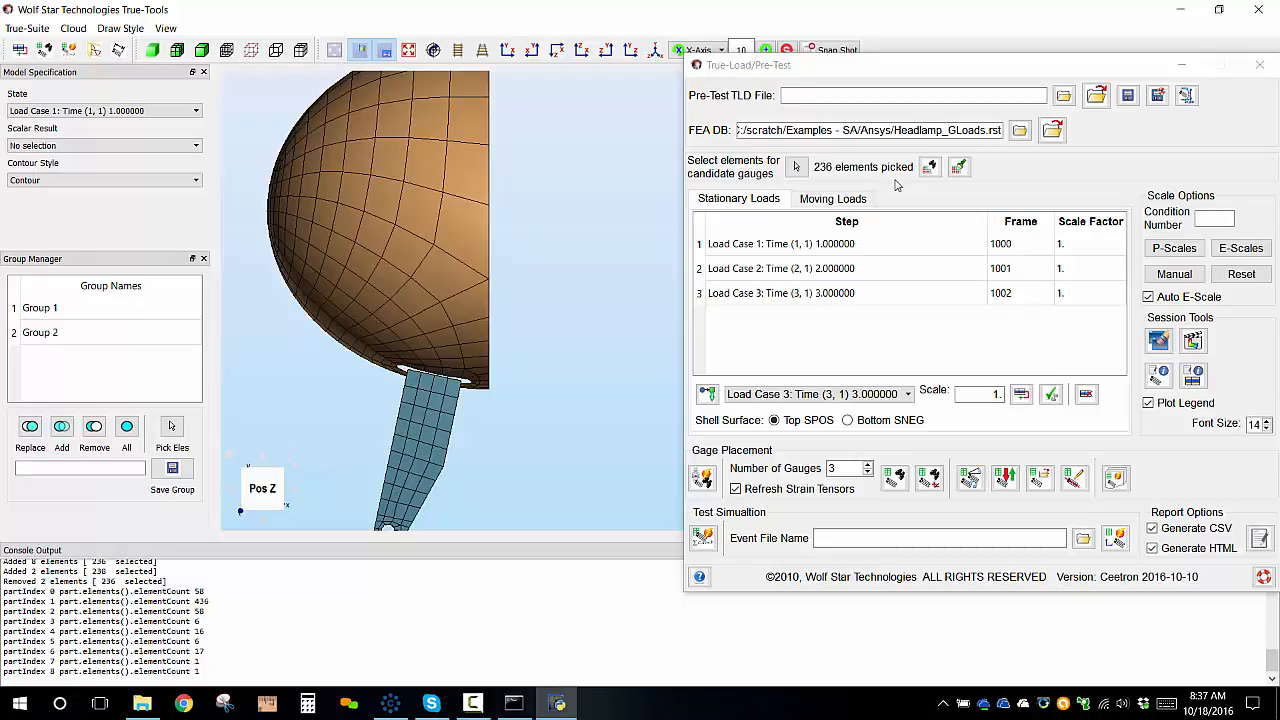
Save the pre-test setup as the TLD file headLamp.tld.
scroll(657, 312, down, 2)
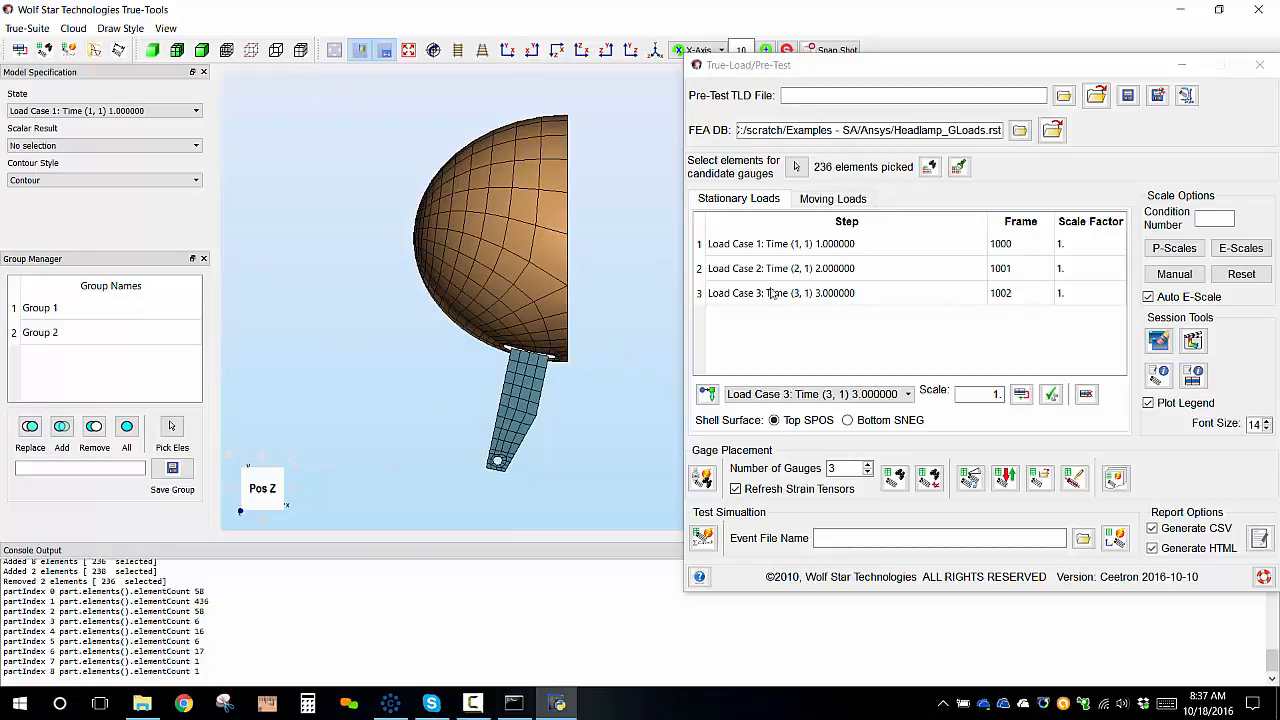
click(823, 94)
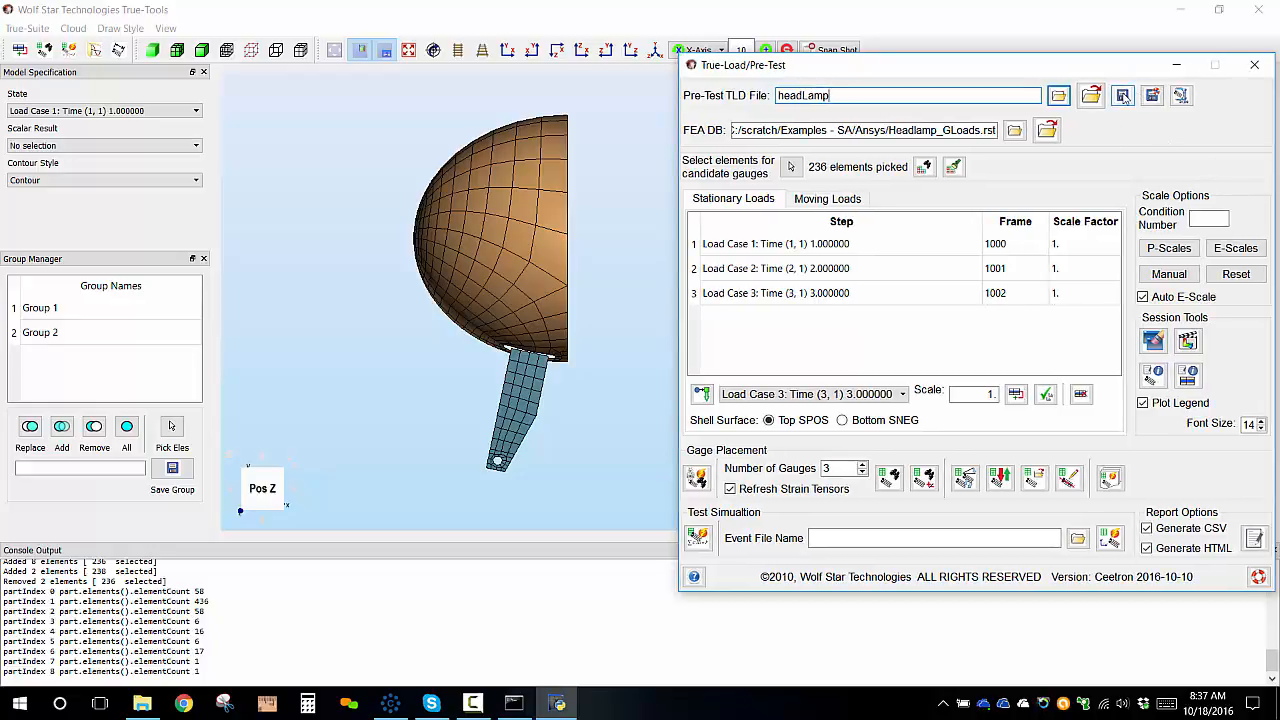
click(1122, 95)
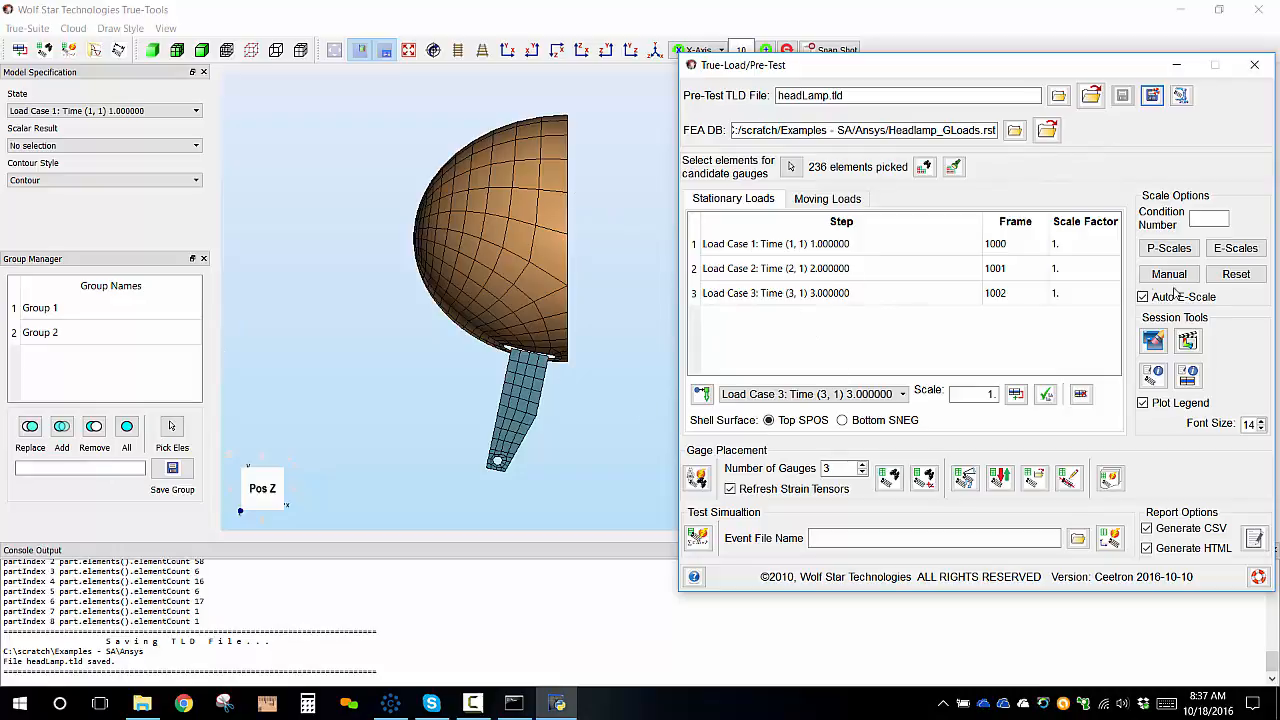
Run Find Gauge Locations to place 3 gauges on the candidate elements.
drag(562, 300, 381, 343)
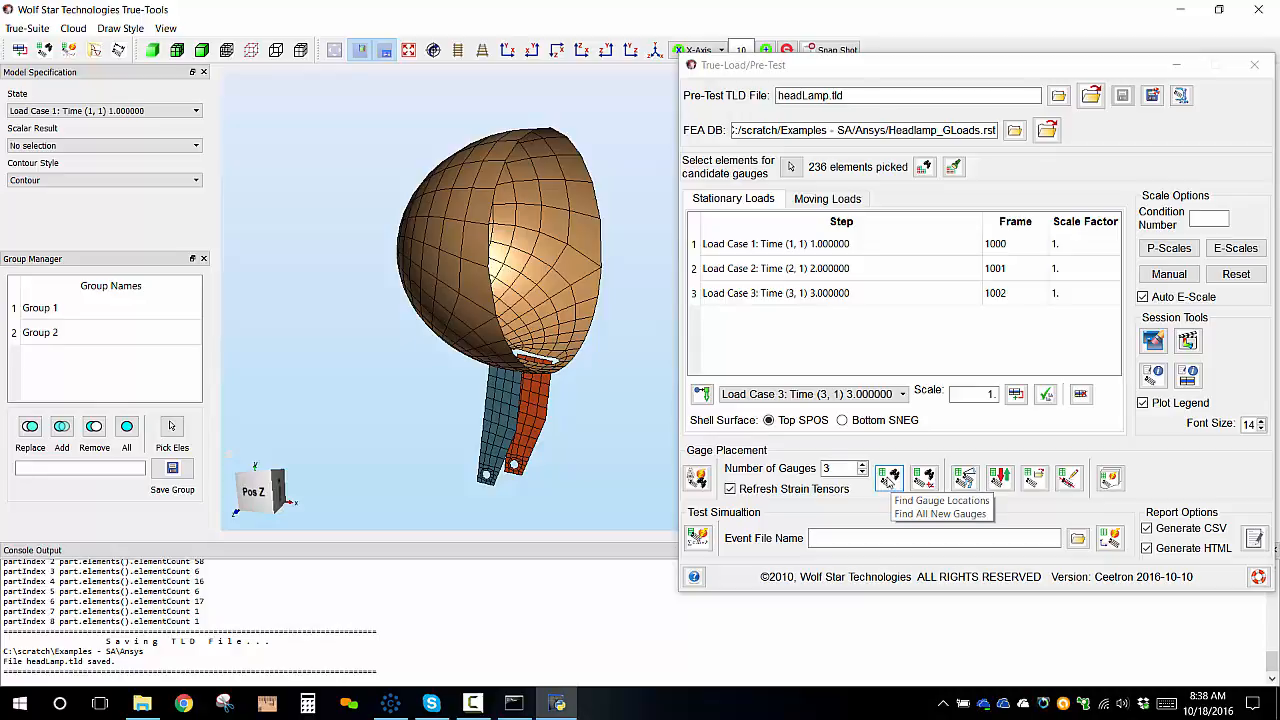
click(888, 478)
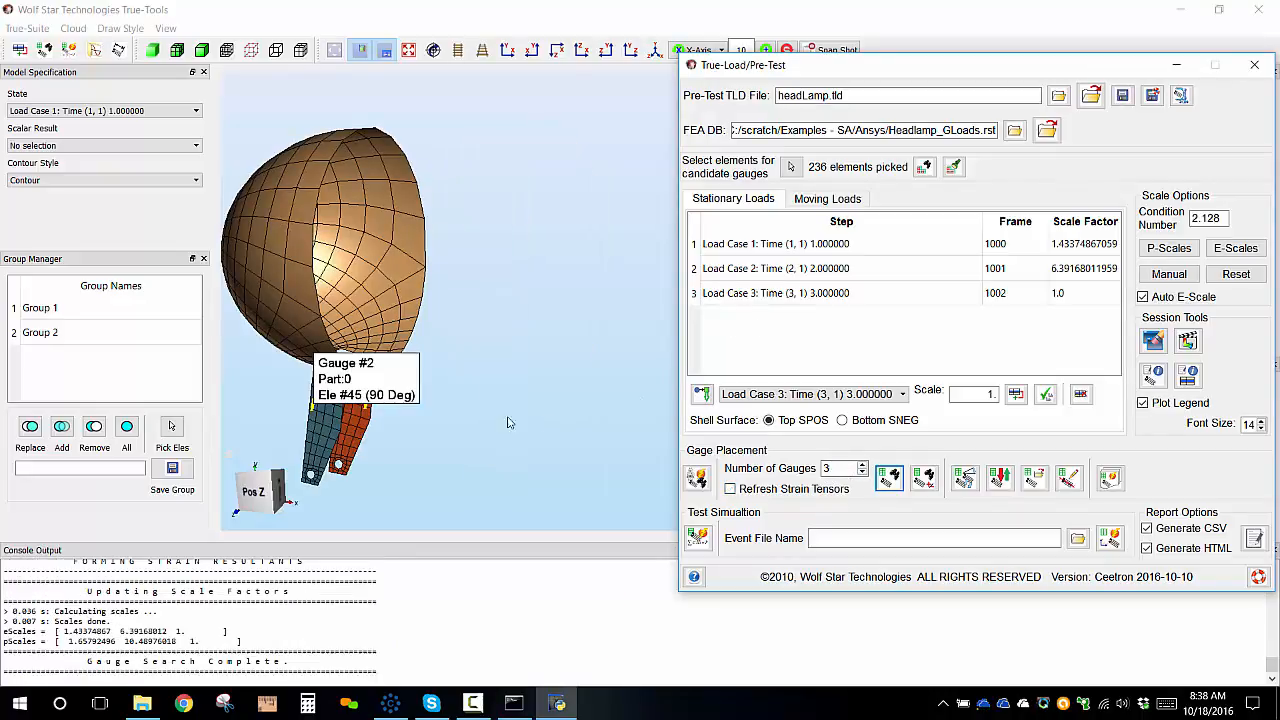
Examine the three placed gauge locations and orientations on the two brackets.
scroll(432, 406, up, 5)
middle_drag(434, 405, 788, 291)
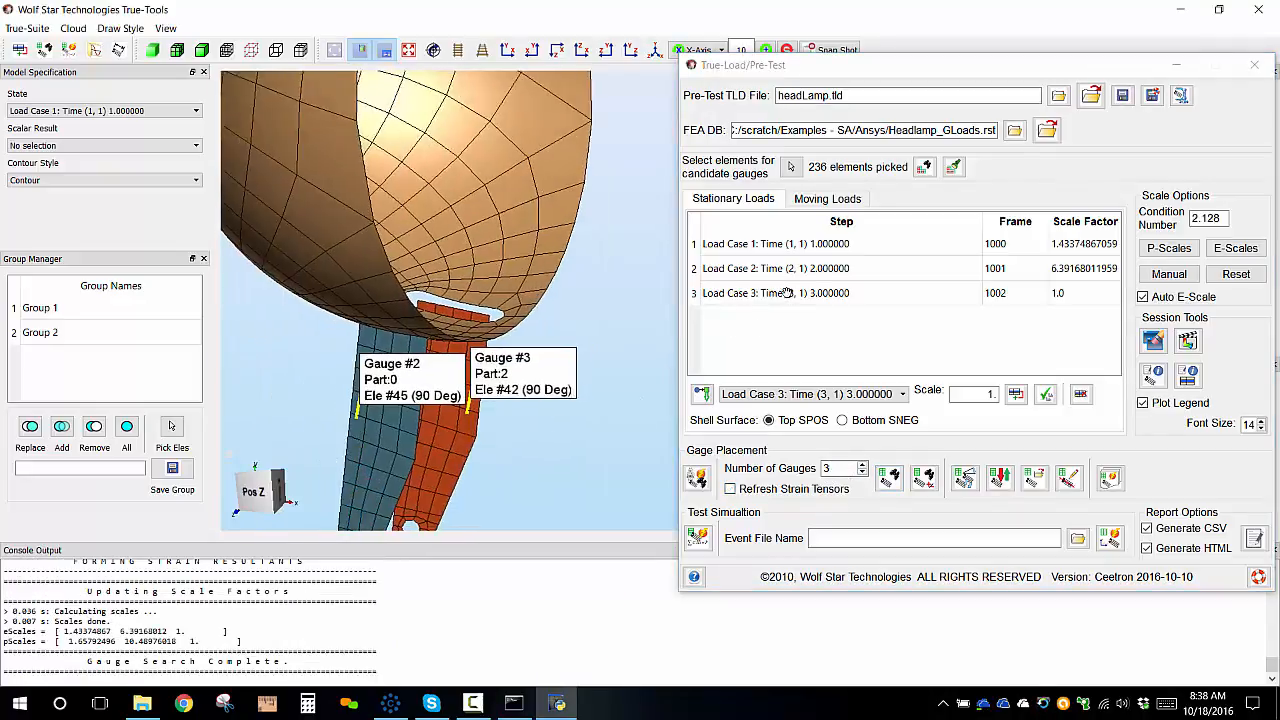
scroll(620, 341, up, 3)
middle_drag(600, 346, 690, 161)
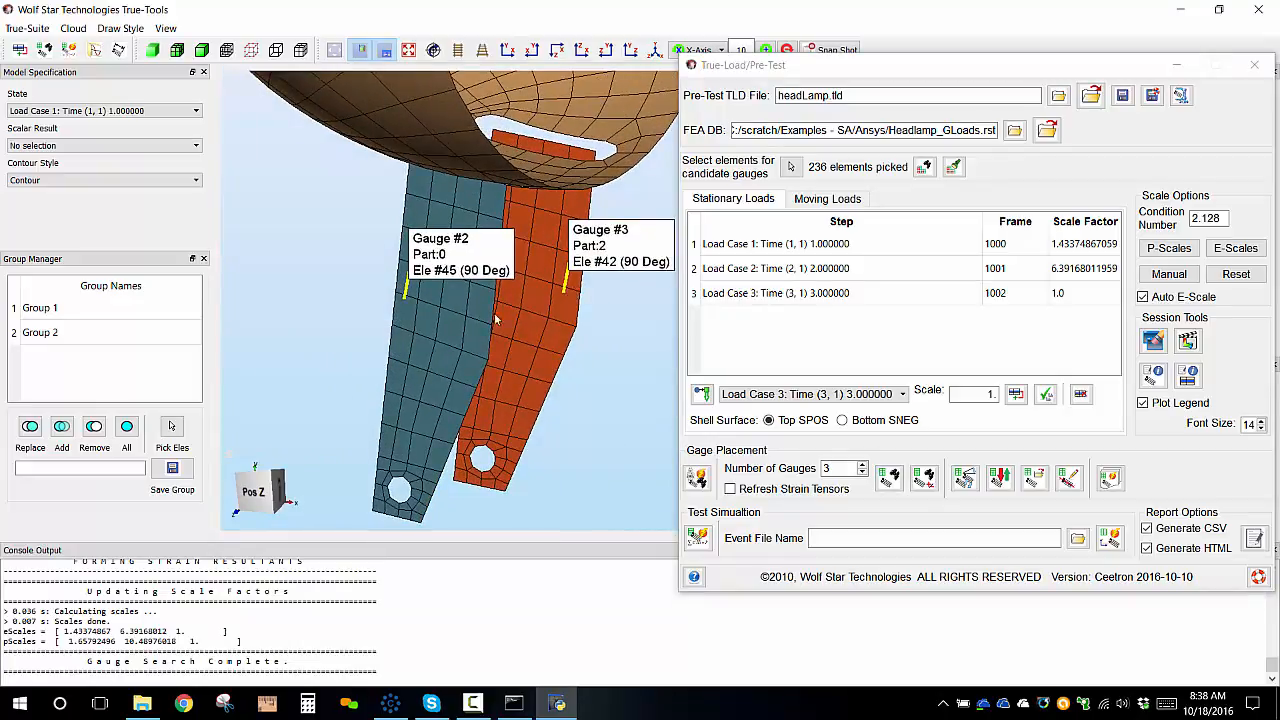
middle_drag(495, 319, 441, 259)
scroll(566, 301, up, 4)
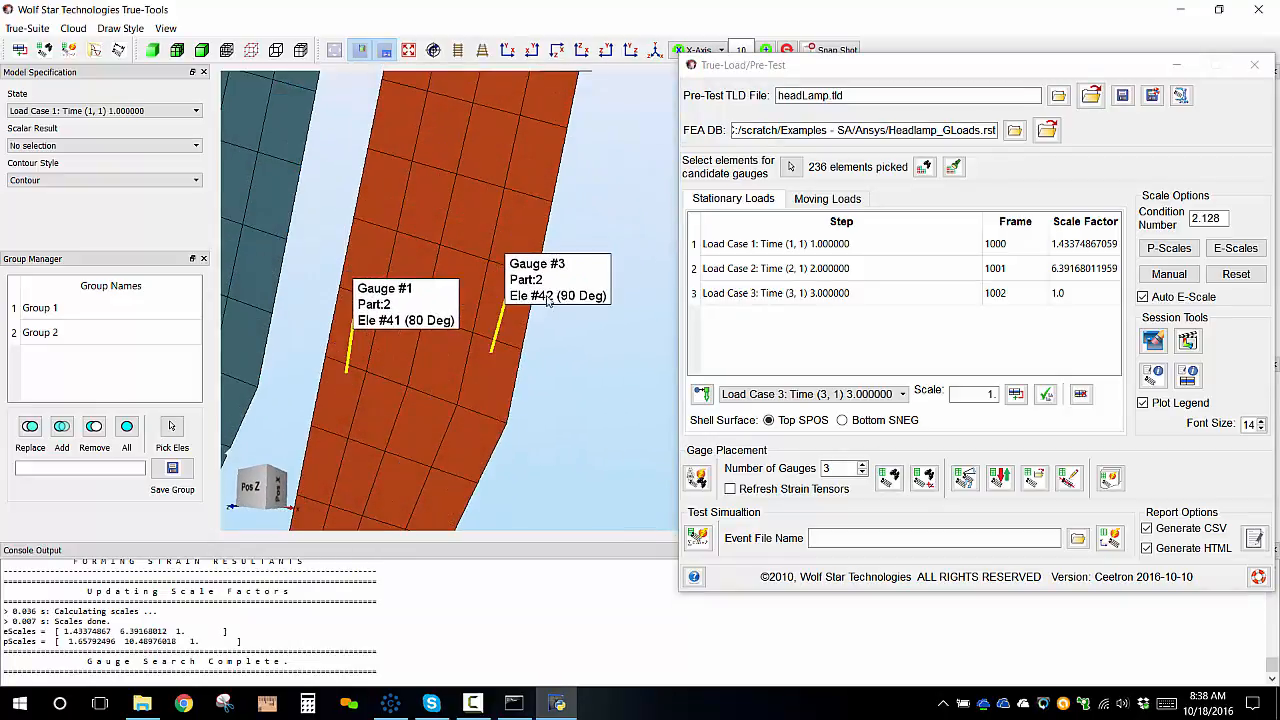
middle_drag(548, 300, 468, 453)
scroll(508, 338, down, 5)
middle_drag(553, 141, 497, 127)
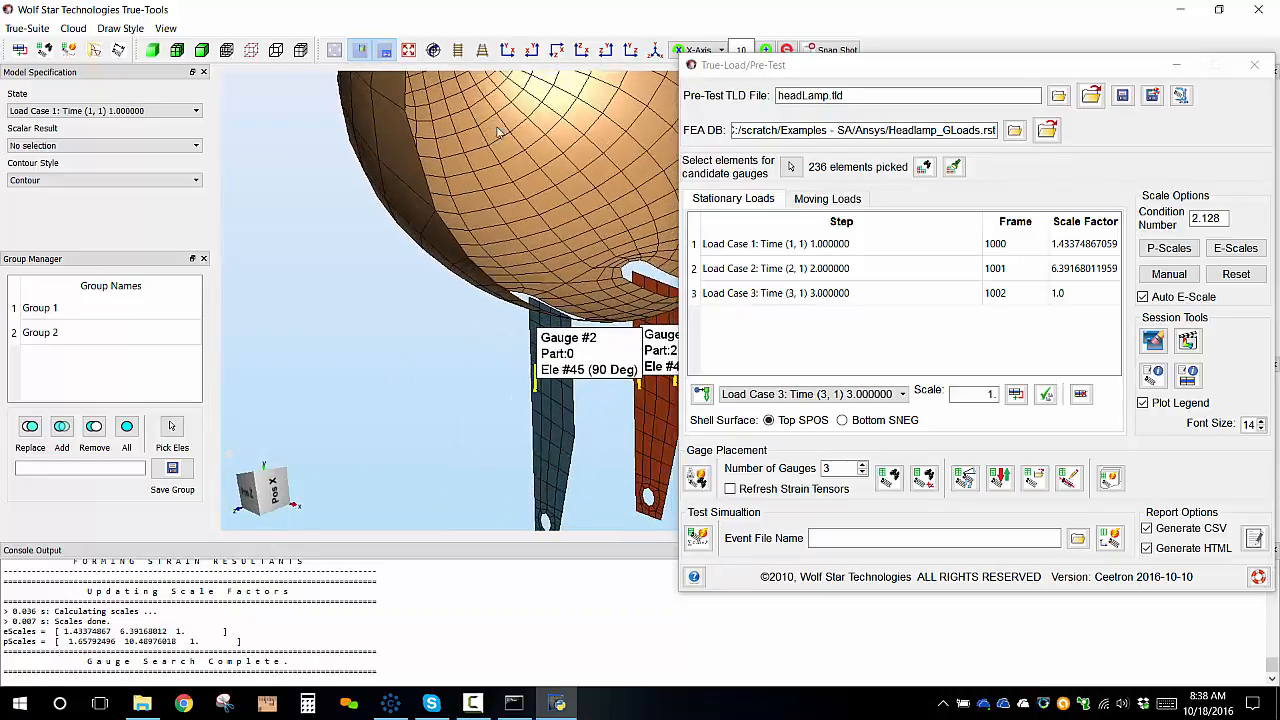
middle_drag(572, 279, 450, 259)
scroll(453, 303, up, 5)
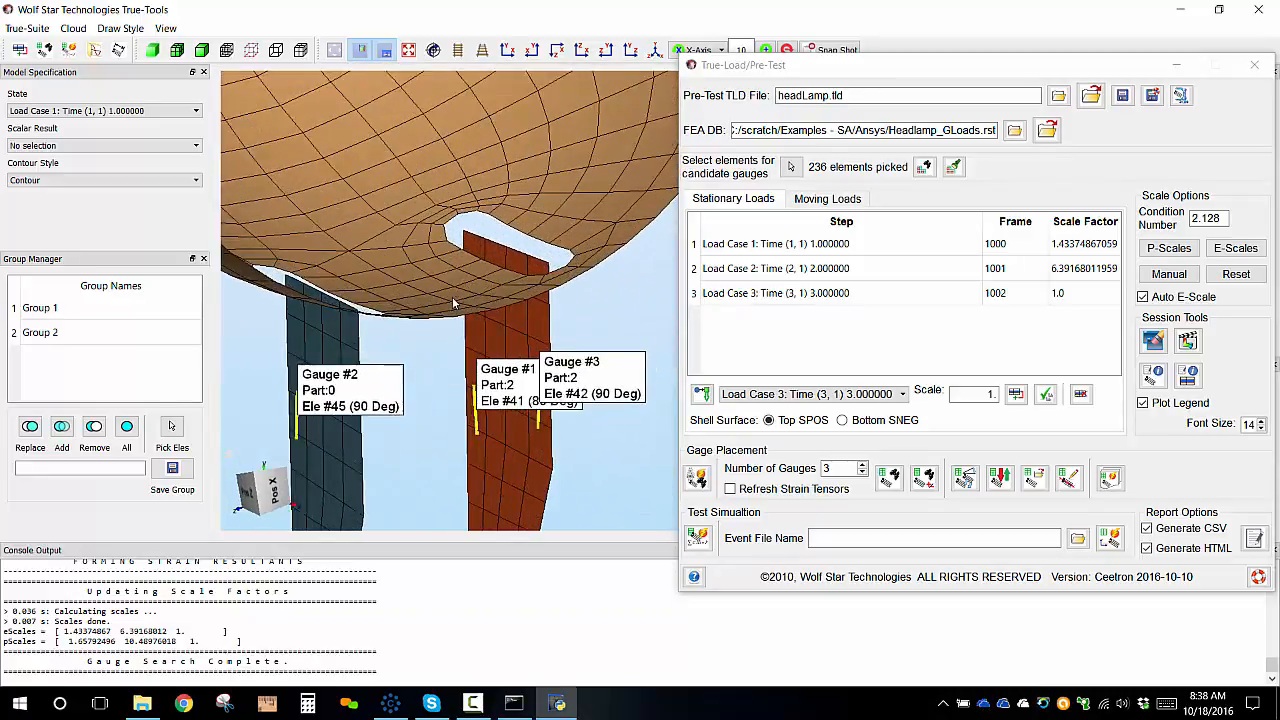
scroll(453, 303, up, 2)
scroll(453, 303, down, 5)
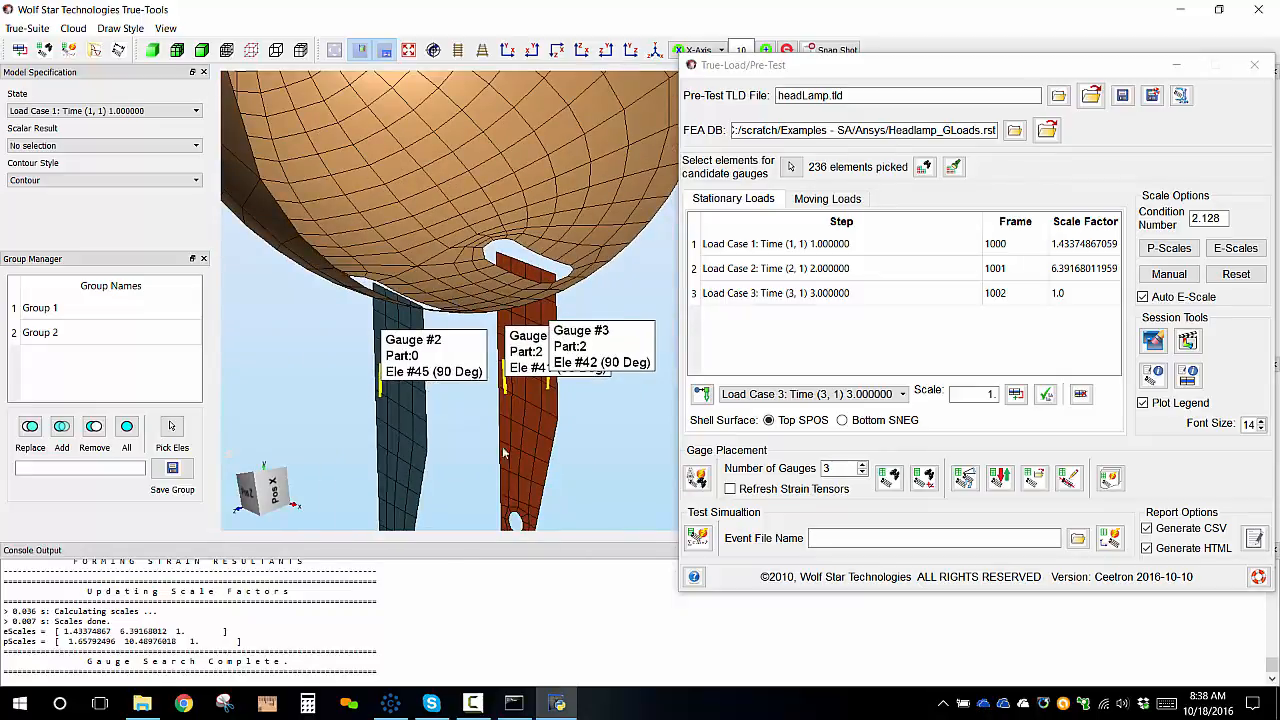
middle_drag(504, 453, 492, 329)
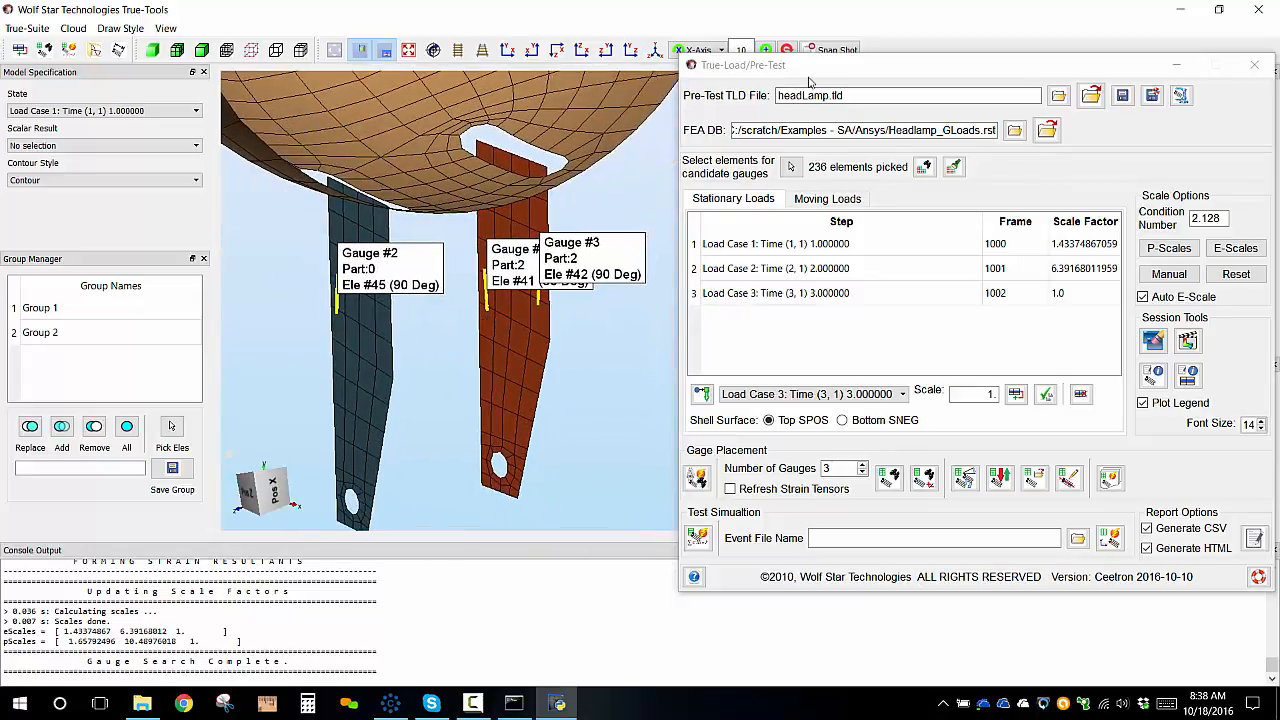
Examine the pMat and eMat plot windows behind the pre-test dialog.
drag(893, 68, 467, 128)
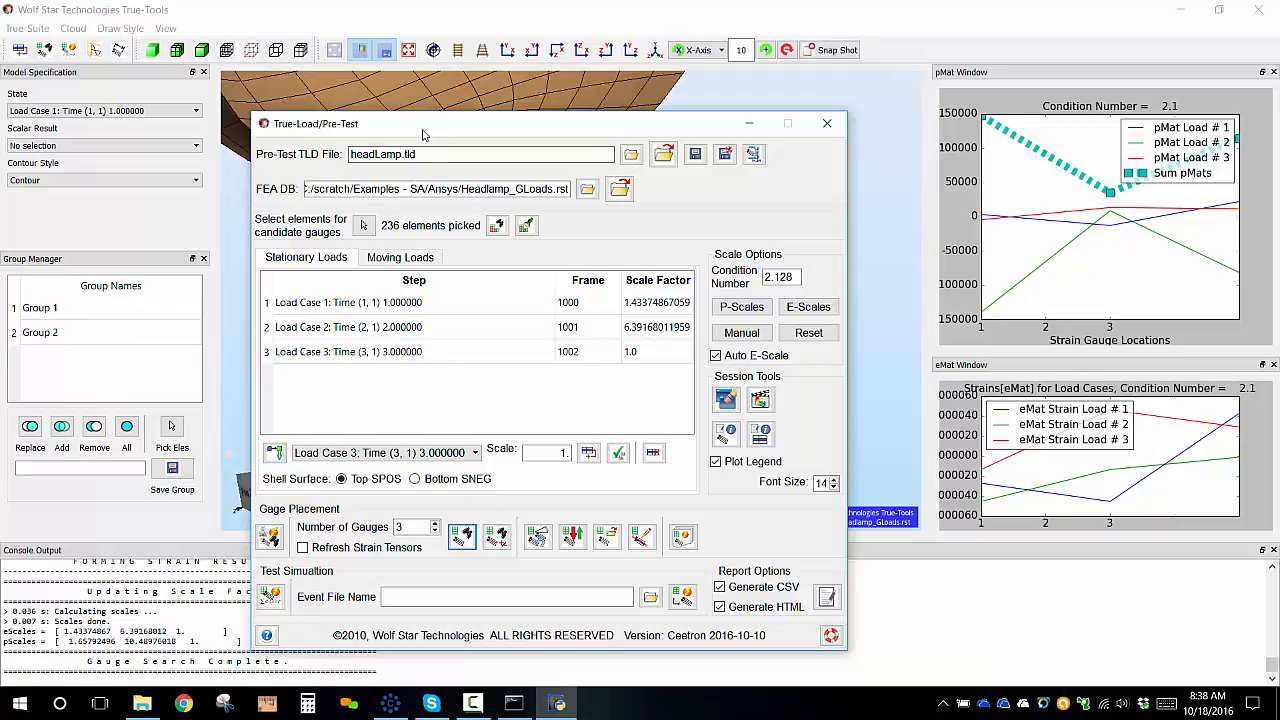
drag(422, 134, 914, 99)
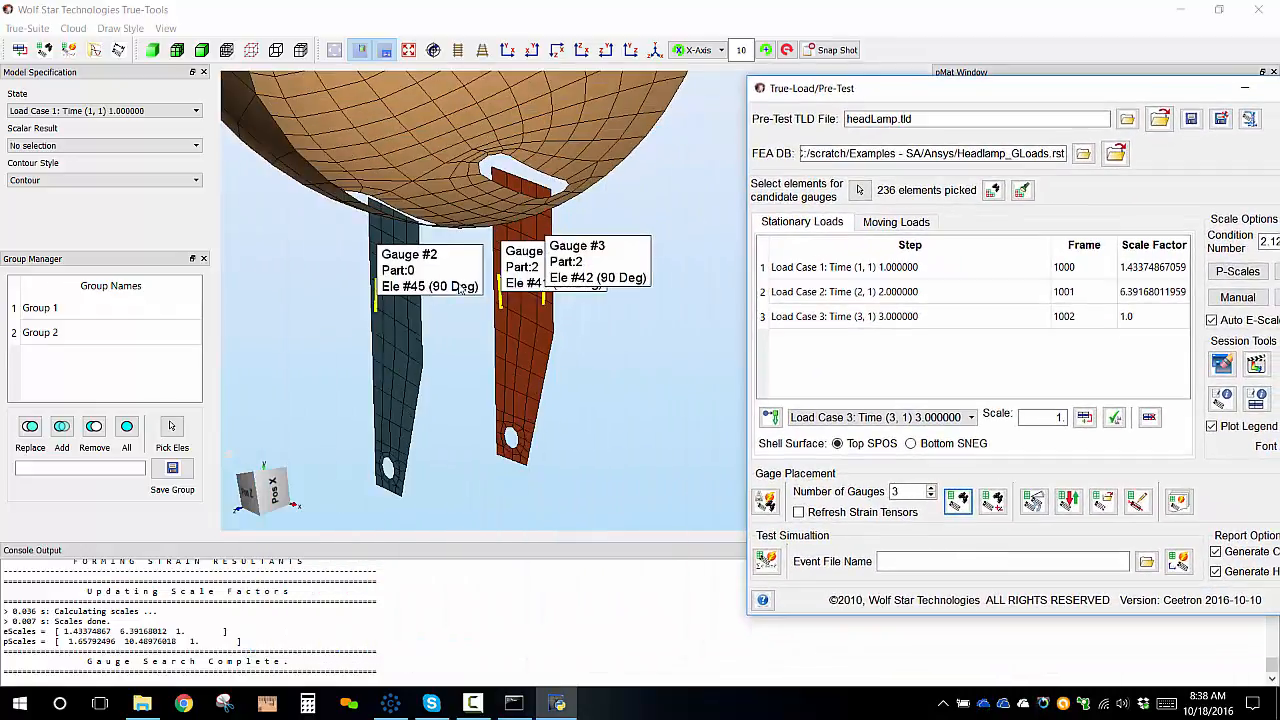
Set the number of gauges to 6 and find more gauge locations while keeping the previous gauges.
scroll(339, 325, down, 2)
scroll(374, 295, down, 2)
drag(376, 296, 373, 407)
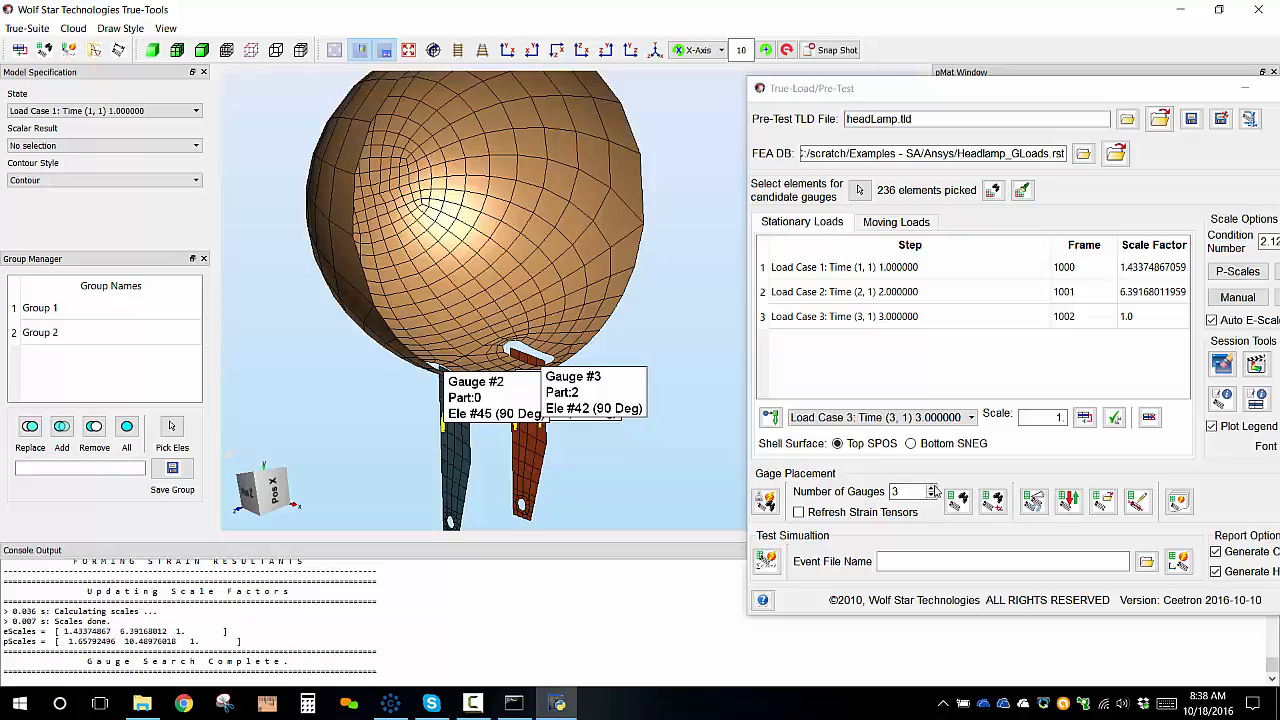
click(935, 491)
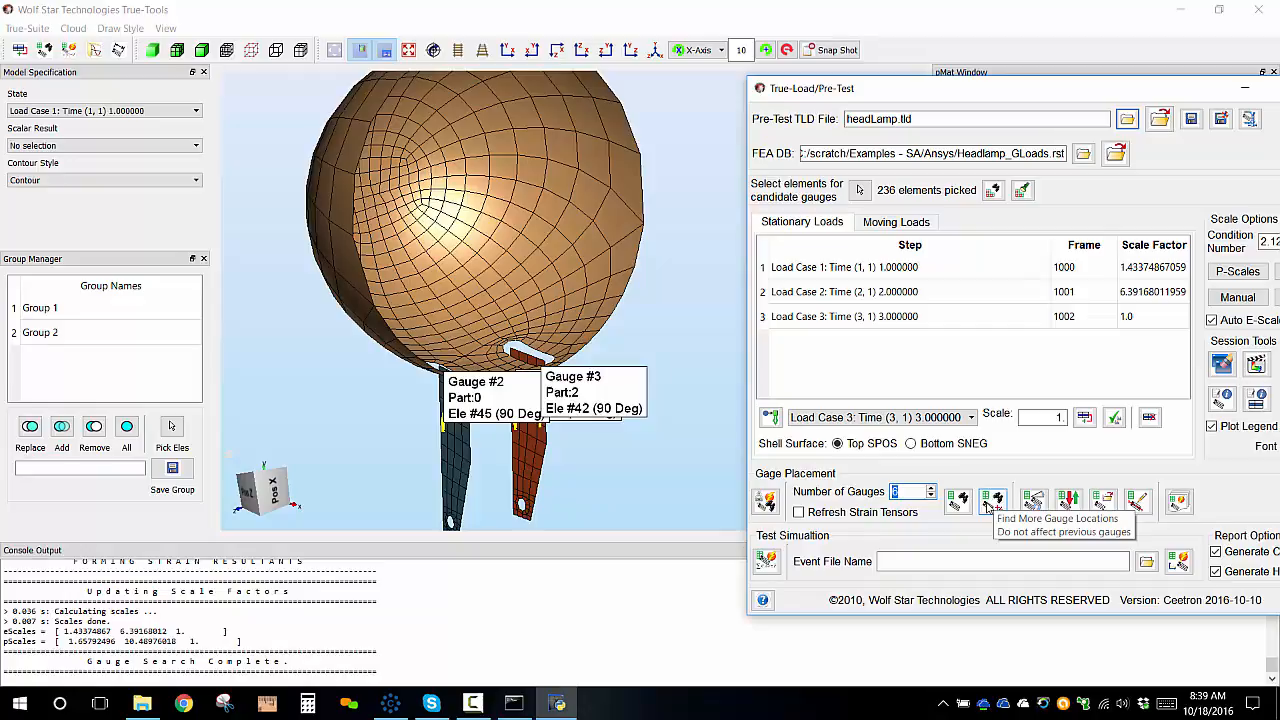
click(993, 502)
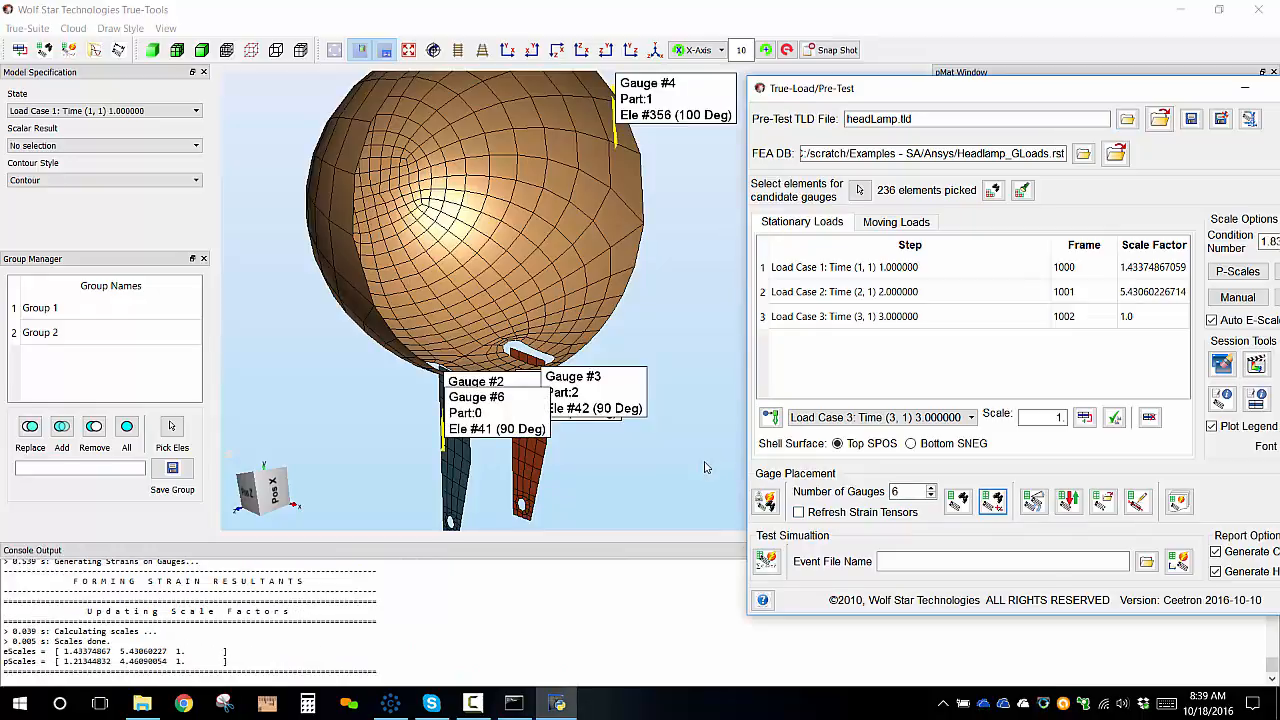
Examine the six gauge locations across the headlamp housing and brackets.
scroll(500, 295, up, 4)
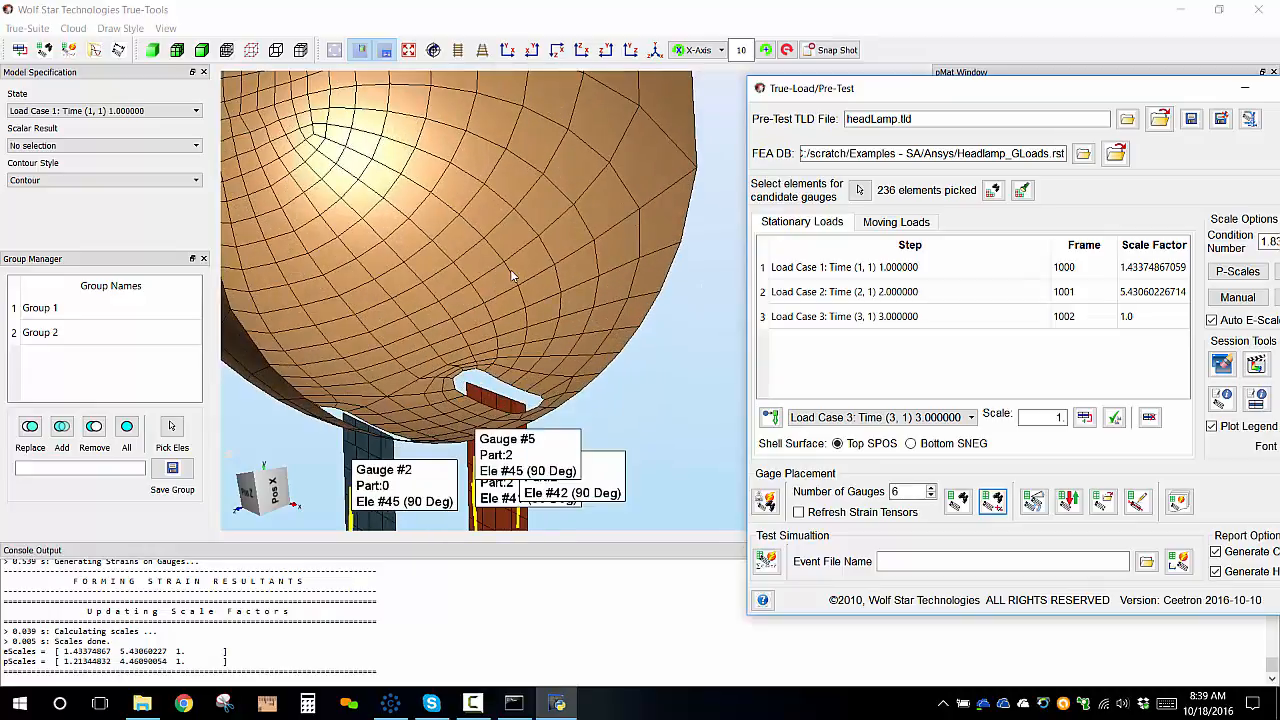
middle_drag(512, 276, 612, 432)
middle_drag(512, 426, 537, 344)
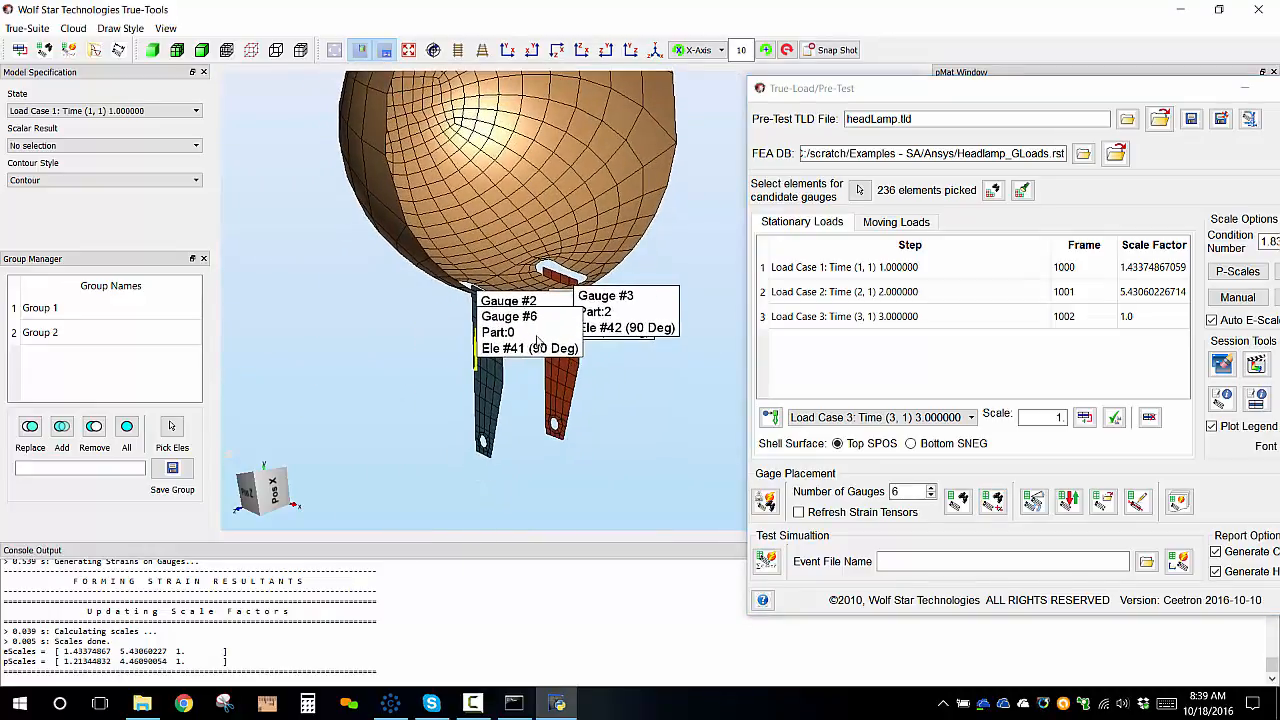
scroll(537, 347, up, 3)
scroll(537, 320, down, 5)
scroll(522, 316, down, 3)
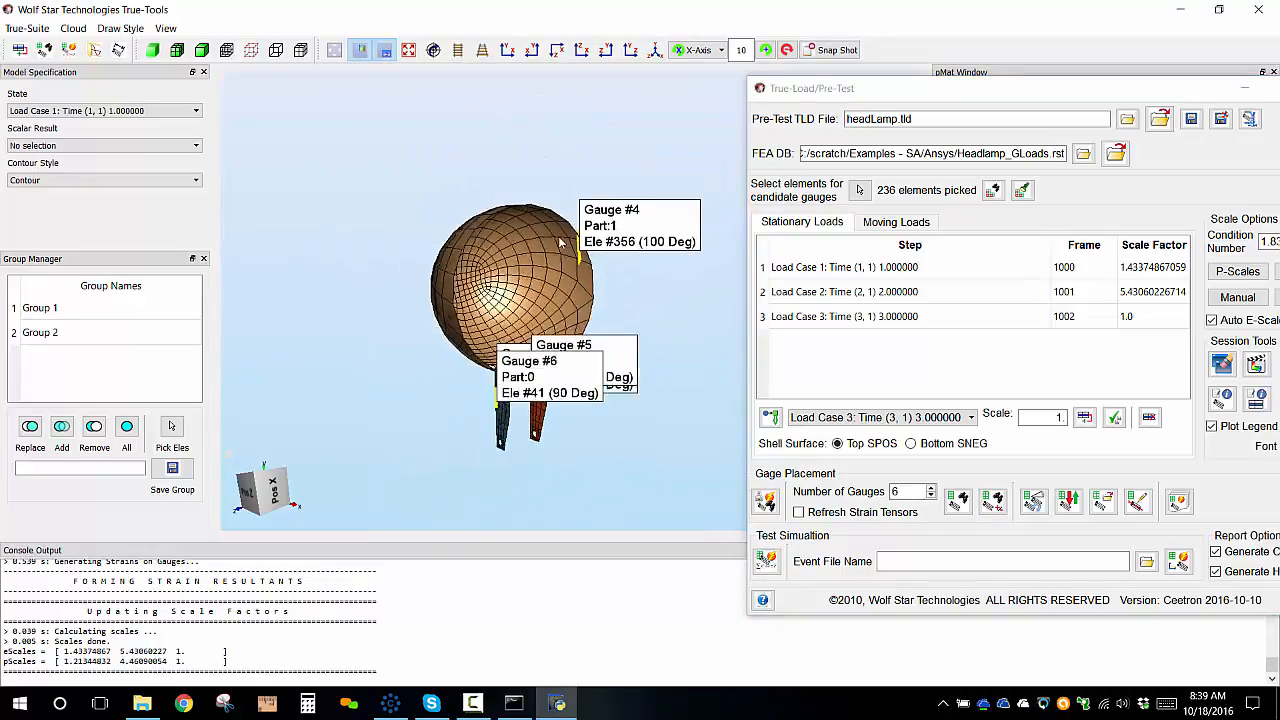
scroll(517, 318, up, 5)
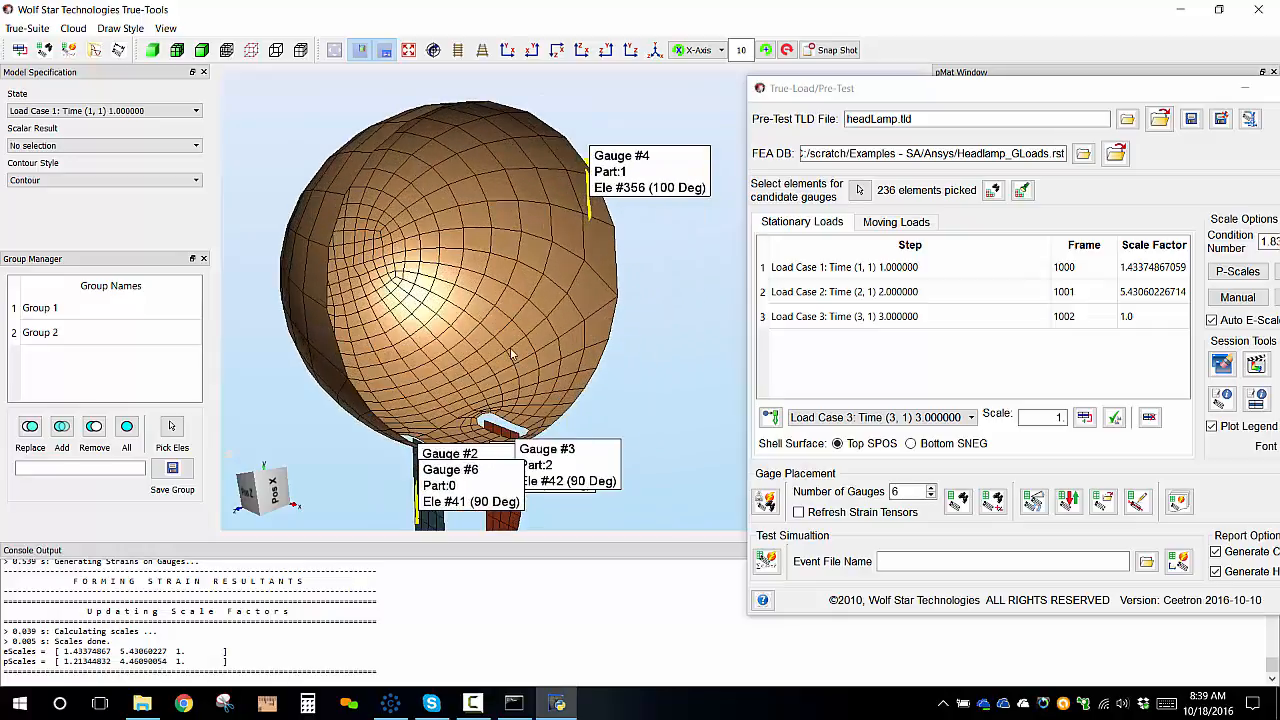
middle_drag(483, 388, 623, 269)
scroll(378, 360, up, 2)
middle_drag(583, 318, 486, 381)
scroll(486, 381, down, 2)
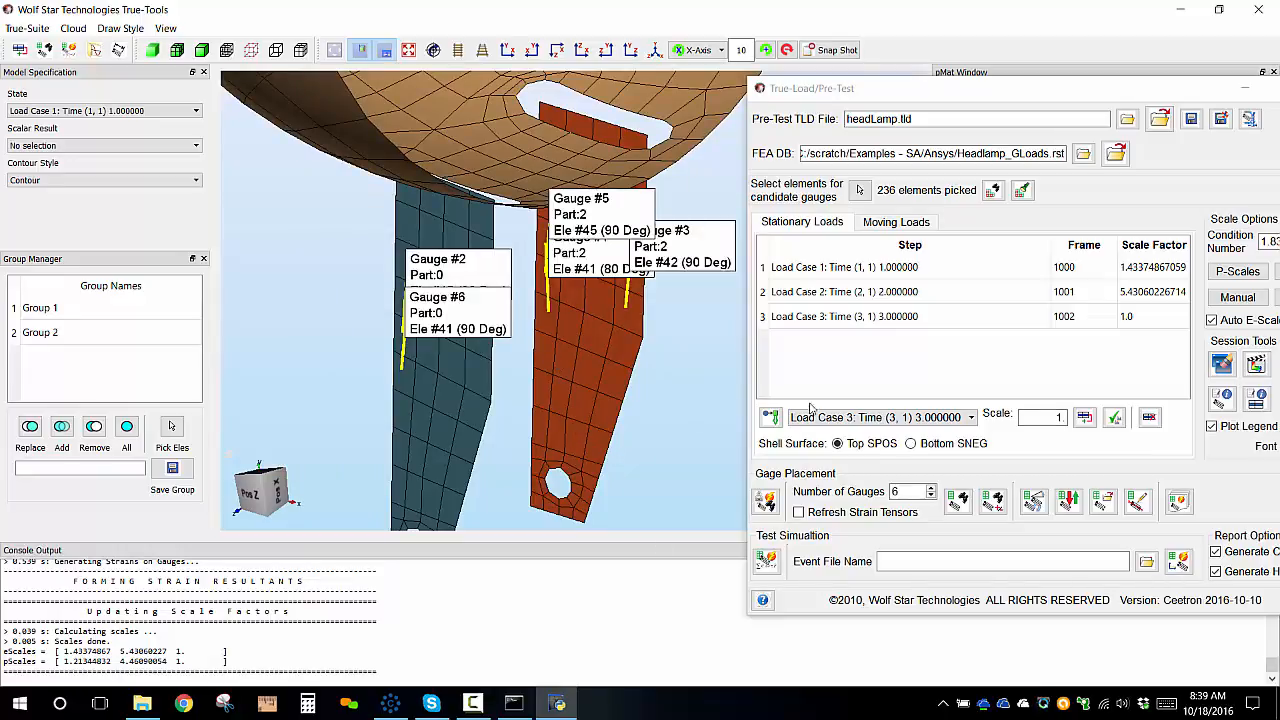
Open Tweak and Swap Gauges and move Gauge #2 to element #38 on the bracket.
click(1040, 513)
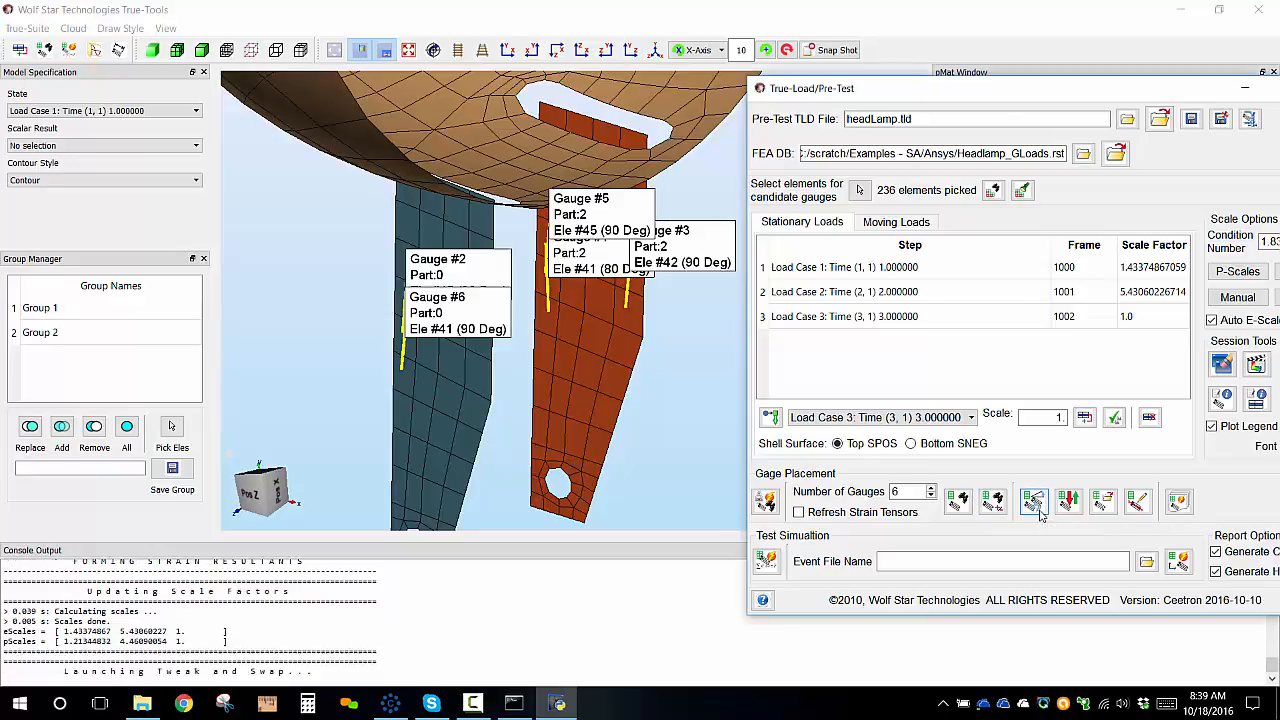
drag(1004, 320, 997, 278)
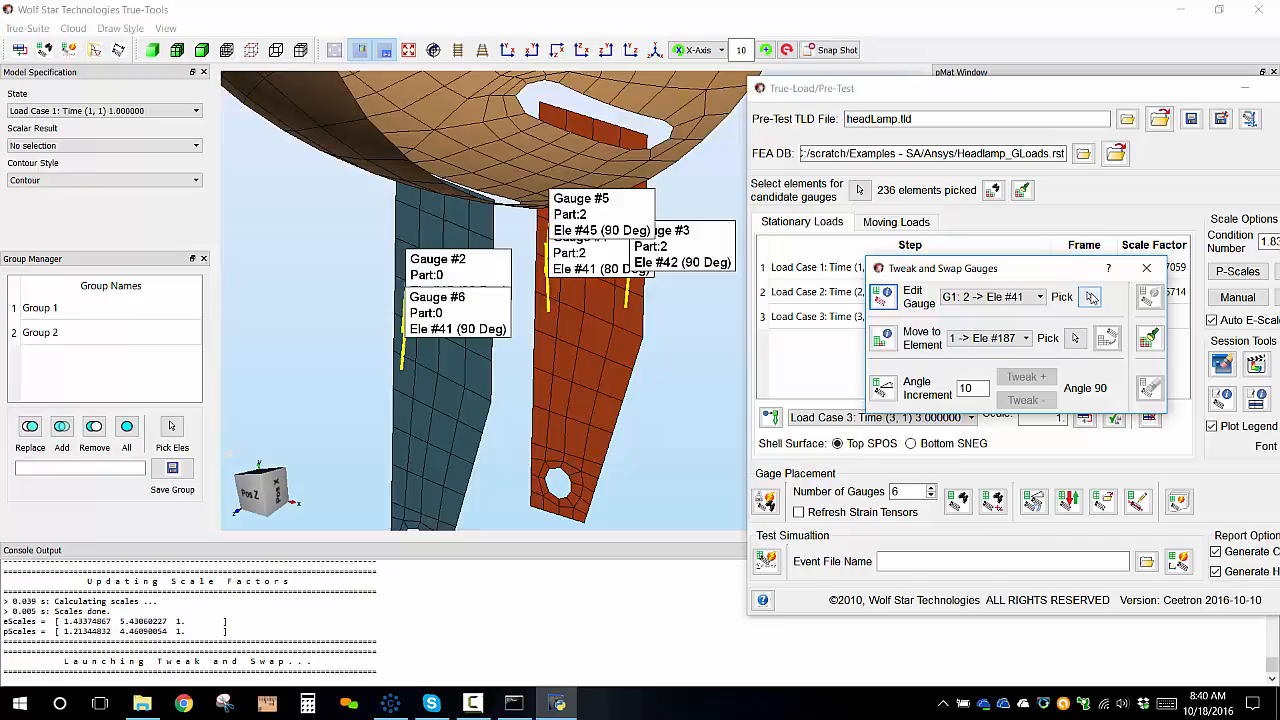
click(1092, 296)
click(405, 286)
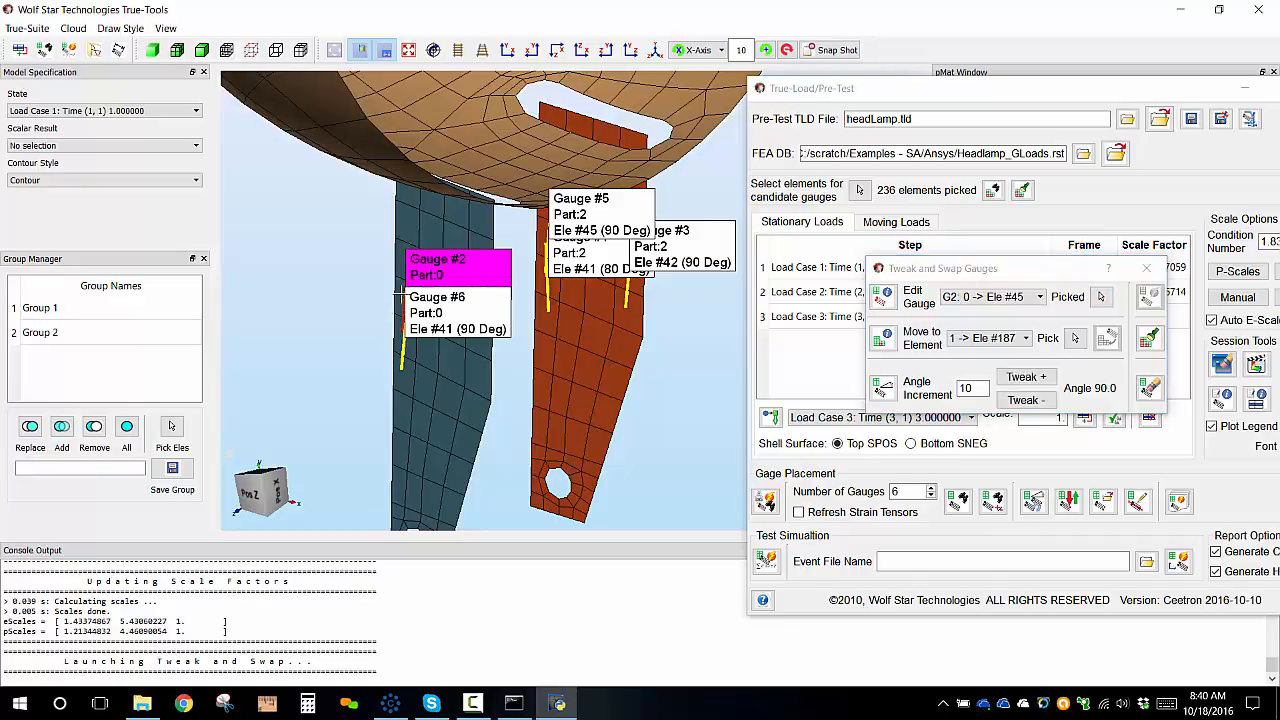
scroll(408, 363, up, 5)
middle_drag(420, 363, 531, 255)
click(1077, 340)
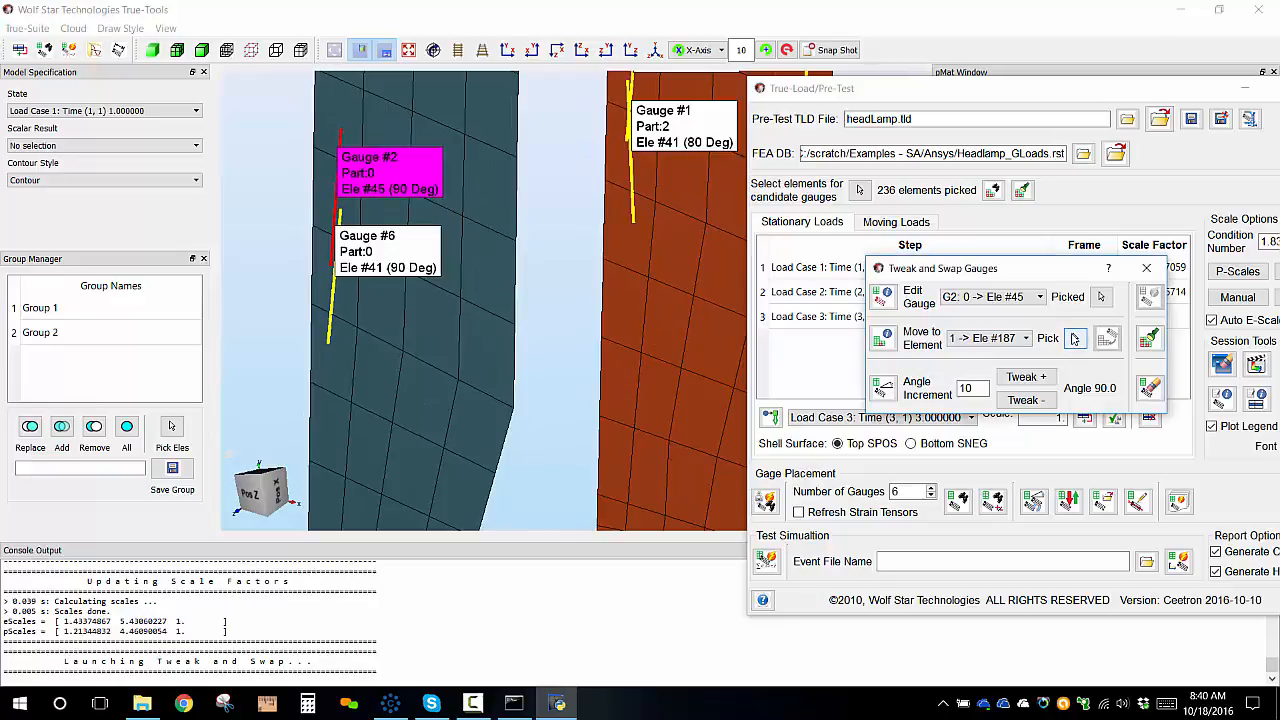
click(484, 340)
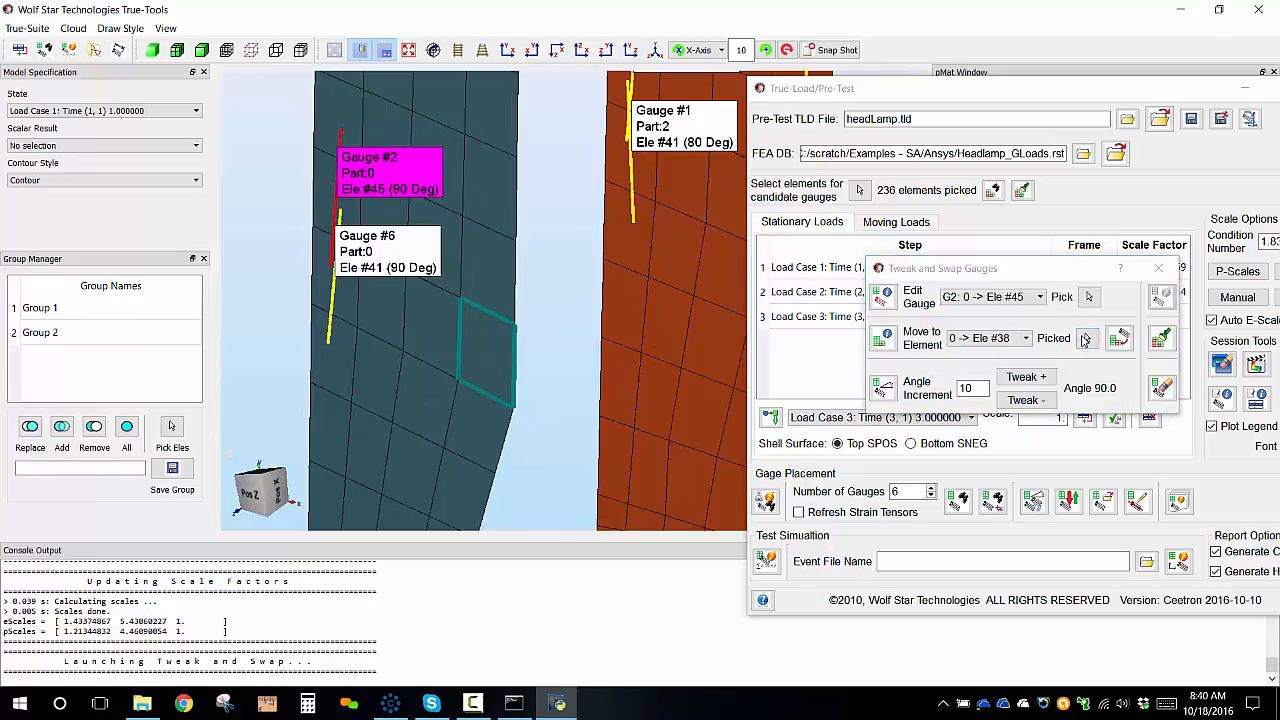
click(1121, 341)
Move Gauge #3 to element #38 on the orange bracket.
scroll(554, 322, down, 3)
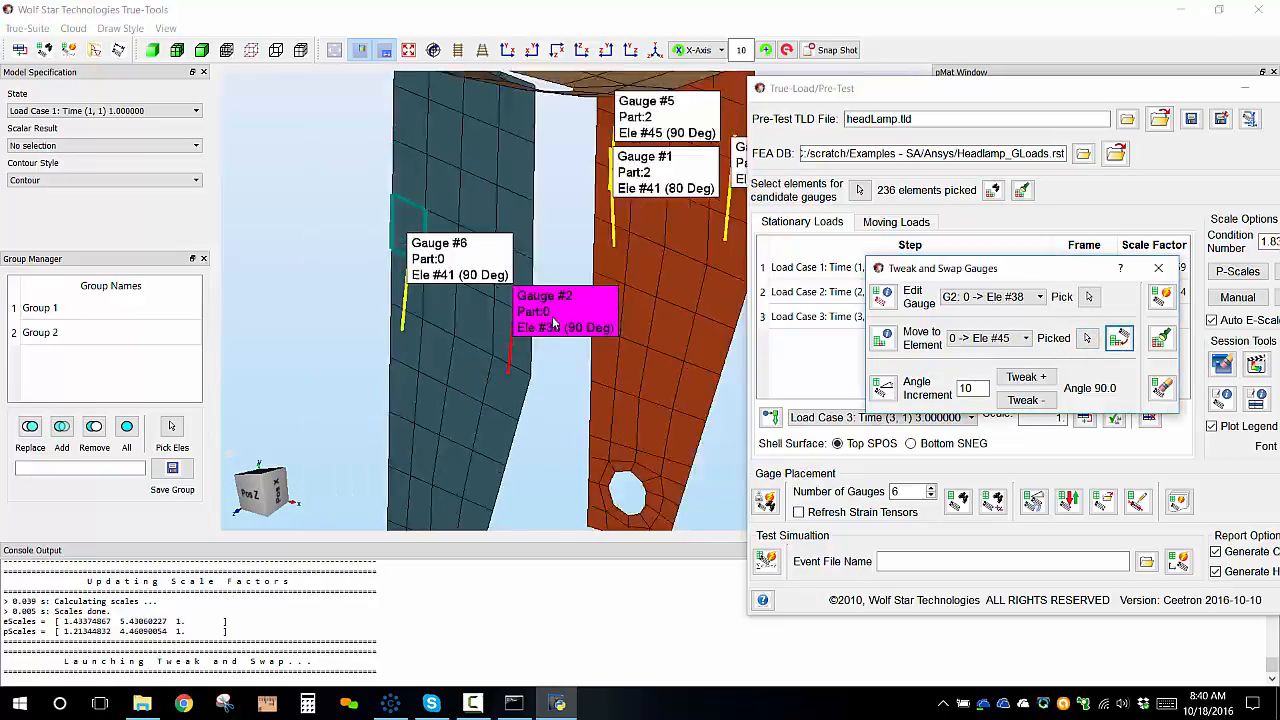
scroll(590, 290, down, 2)
scroll(620, 250, up, 3)
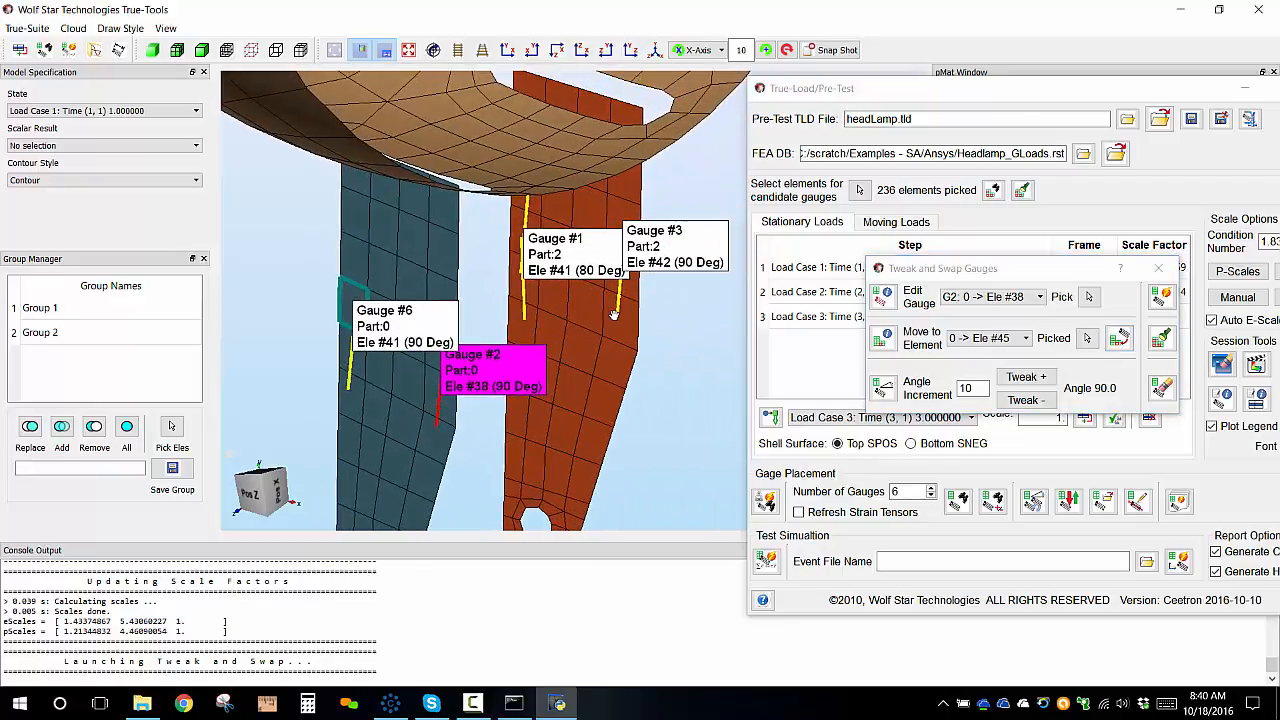
click(1088, 296)
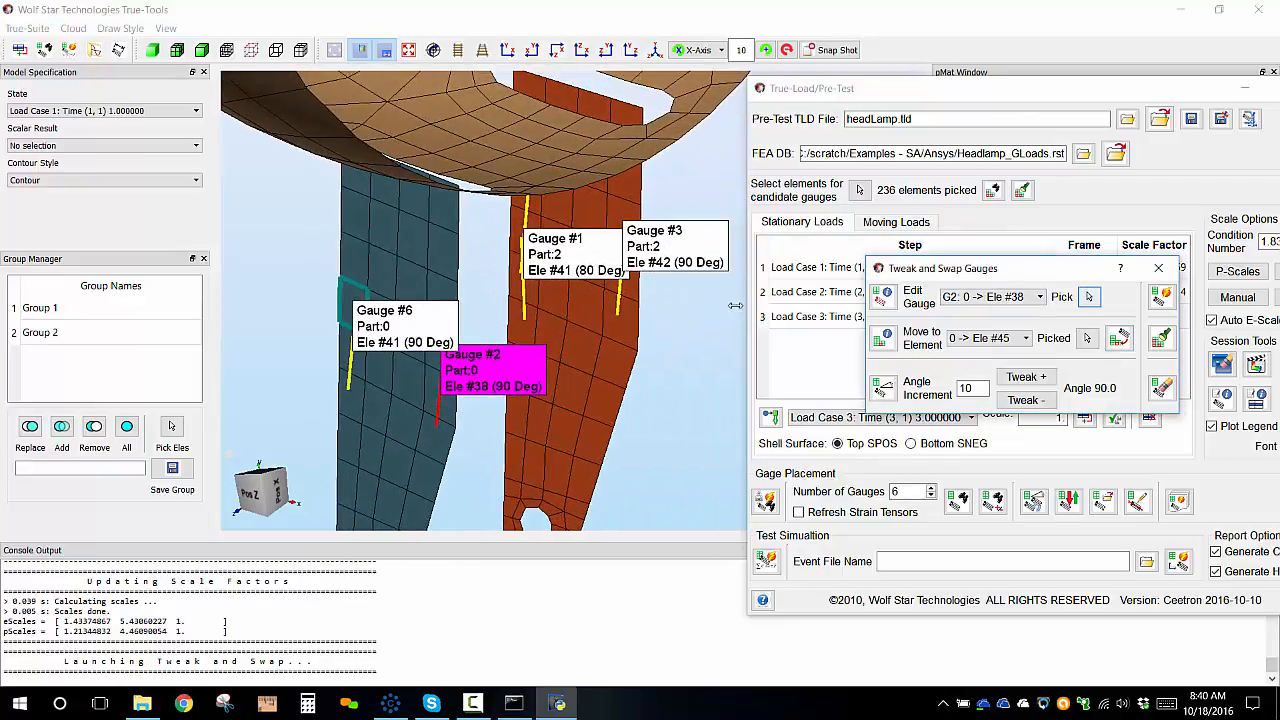
click(622, 278)
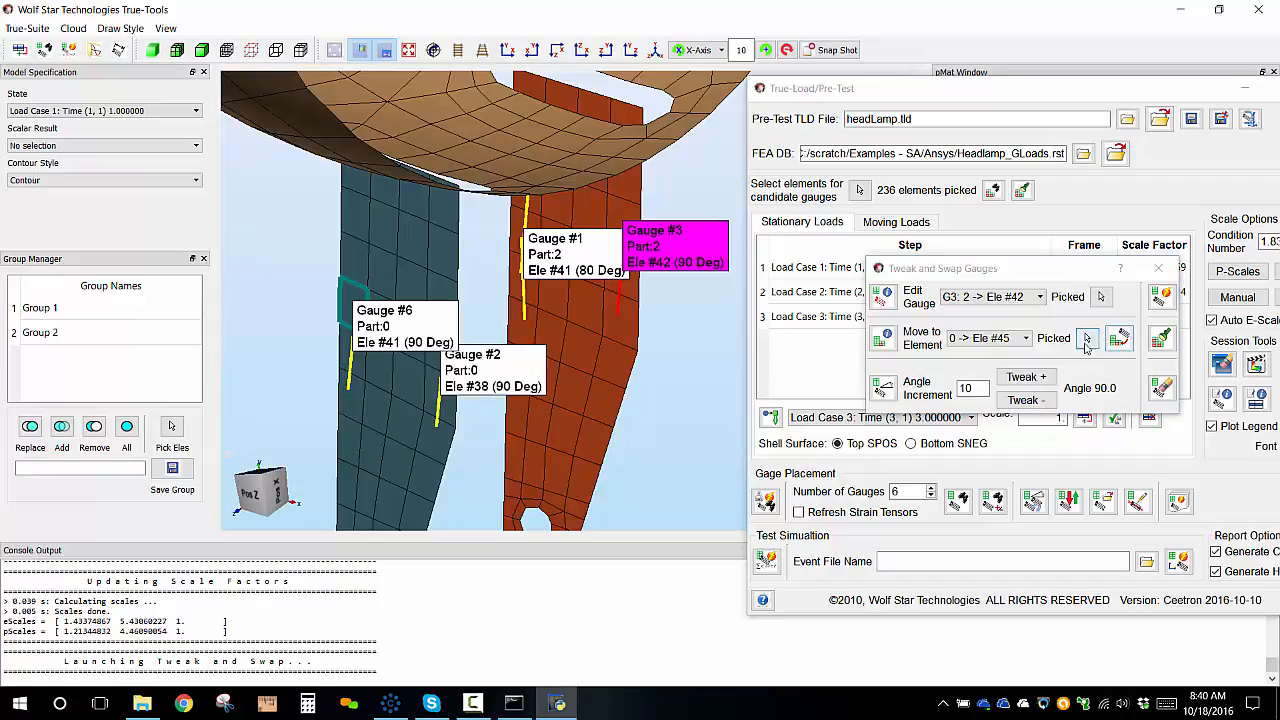
click(1087, 338)
click(628, 336)
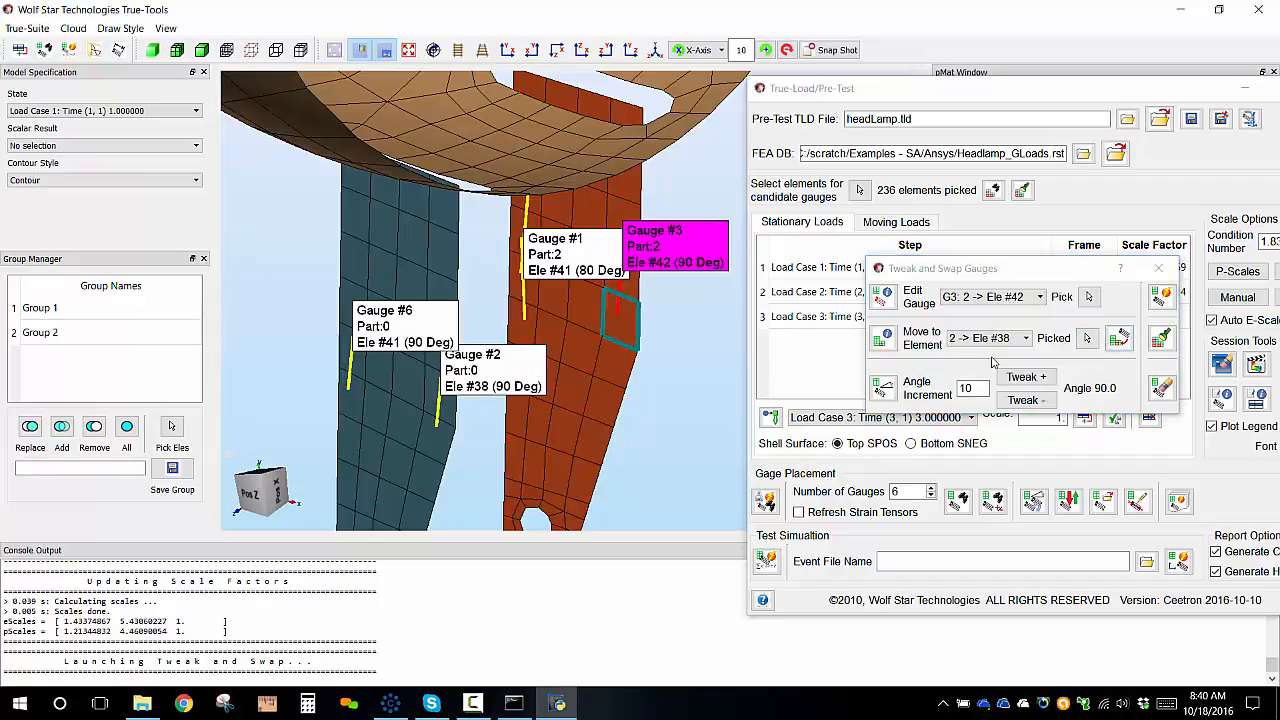
click(1119, 340)
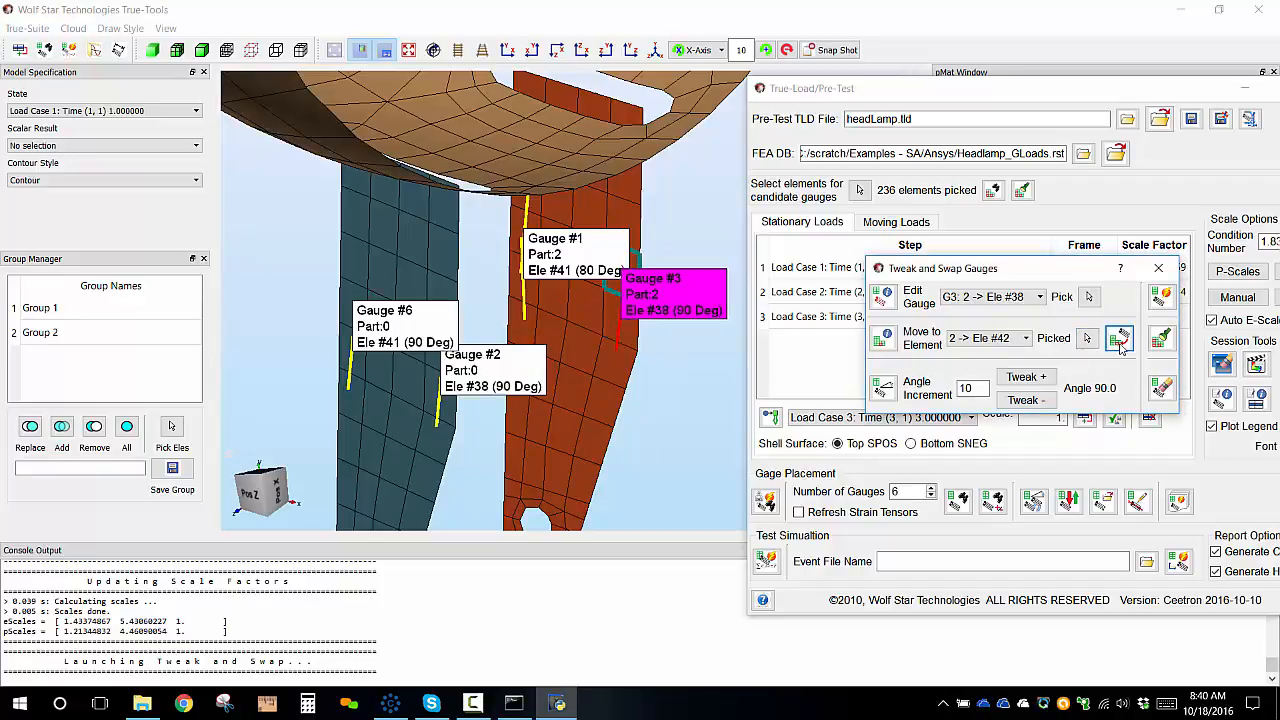
Move Gauge #5 to element #346 on the lamp housing.
click(1089, 297)
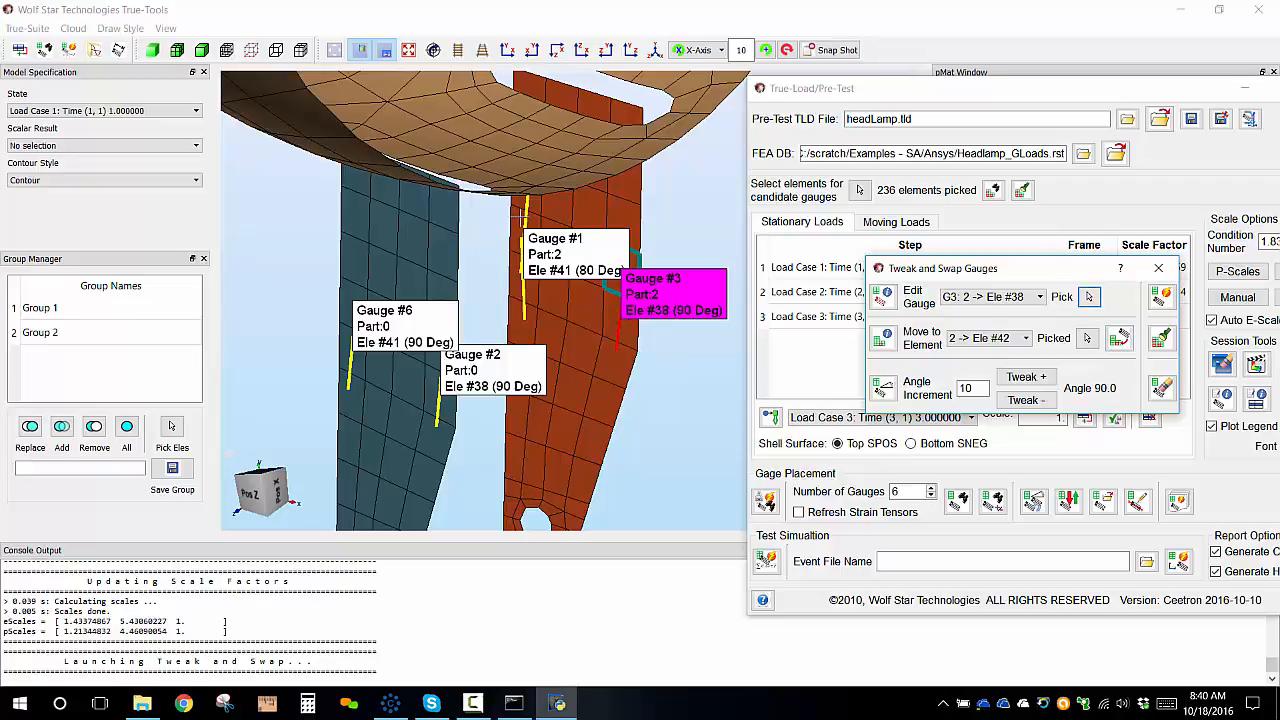
click(529, 237)
scroll(537, 310, down, 5)
scroll(470, 124, down, 3)
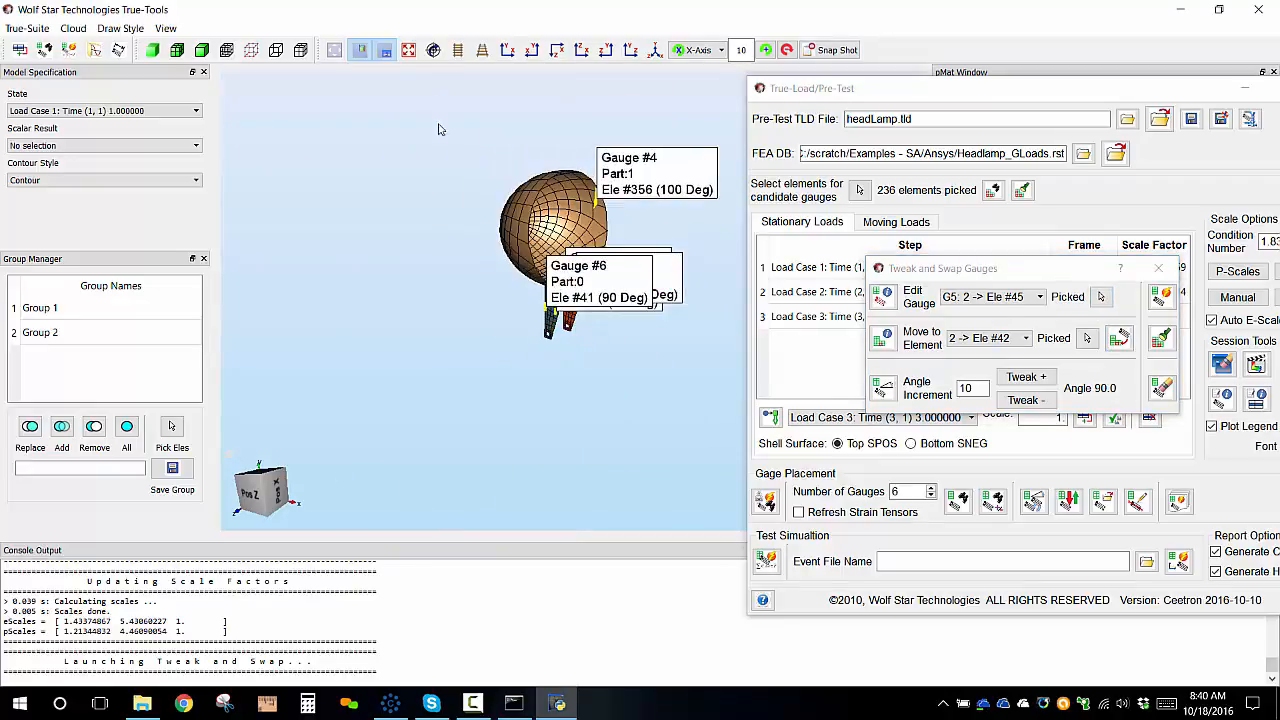
scroll(490, 180, up, 3)
scroll(494, 162, up, 3)
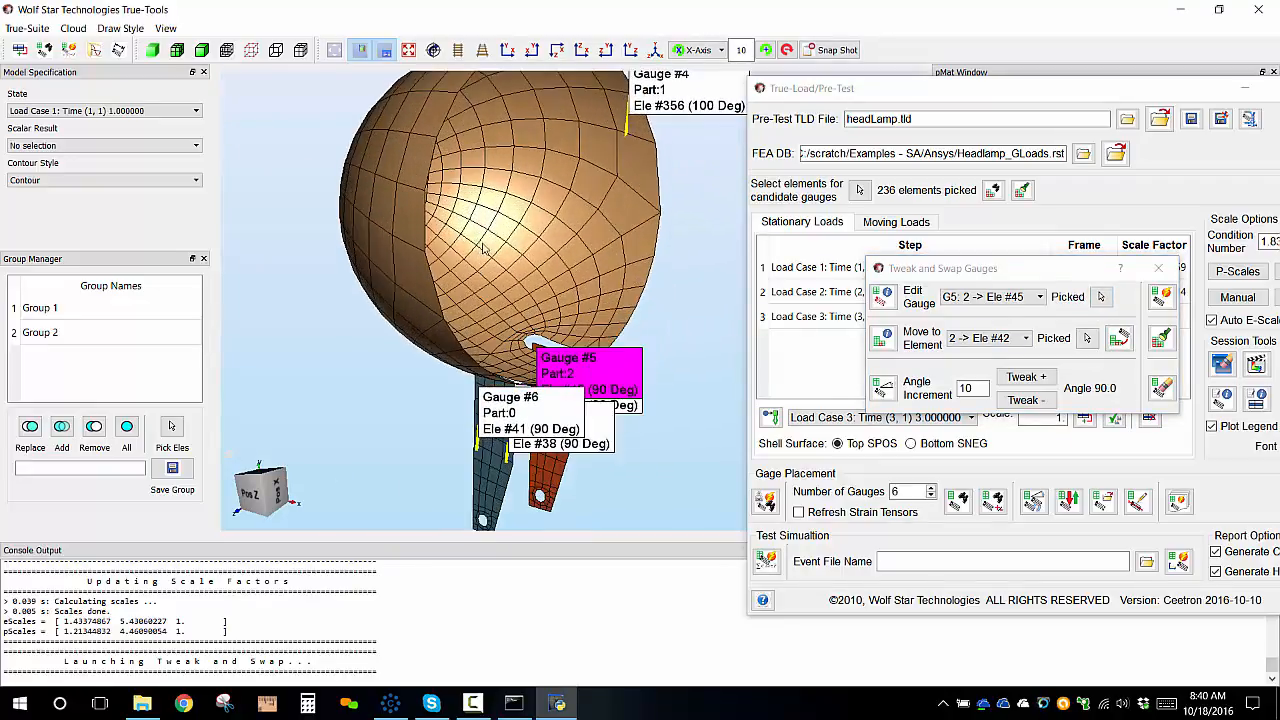
click(1088, 339)
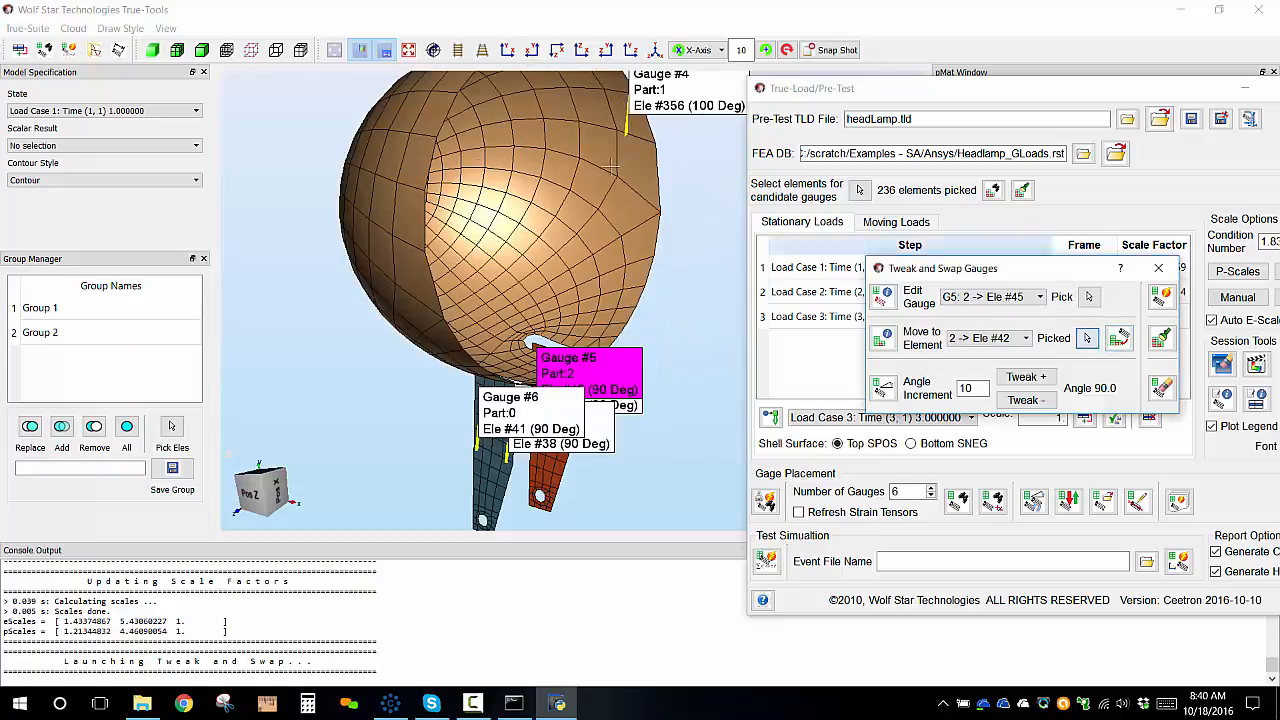
click(415, 215)
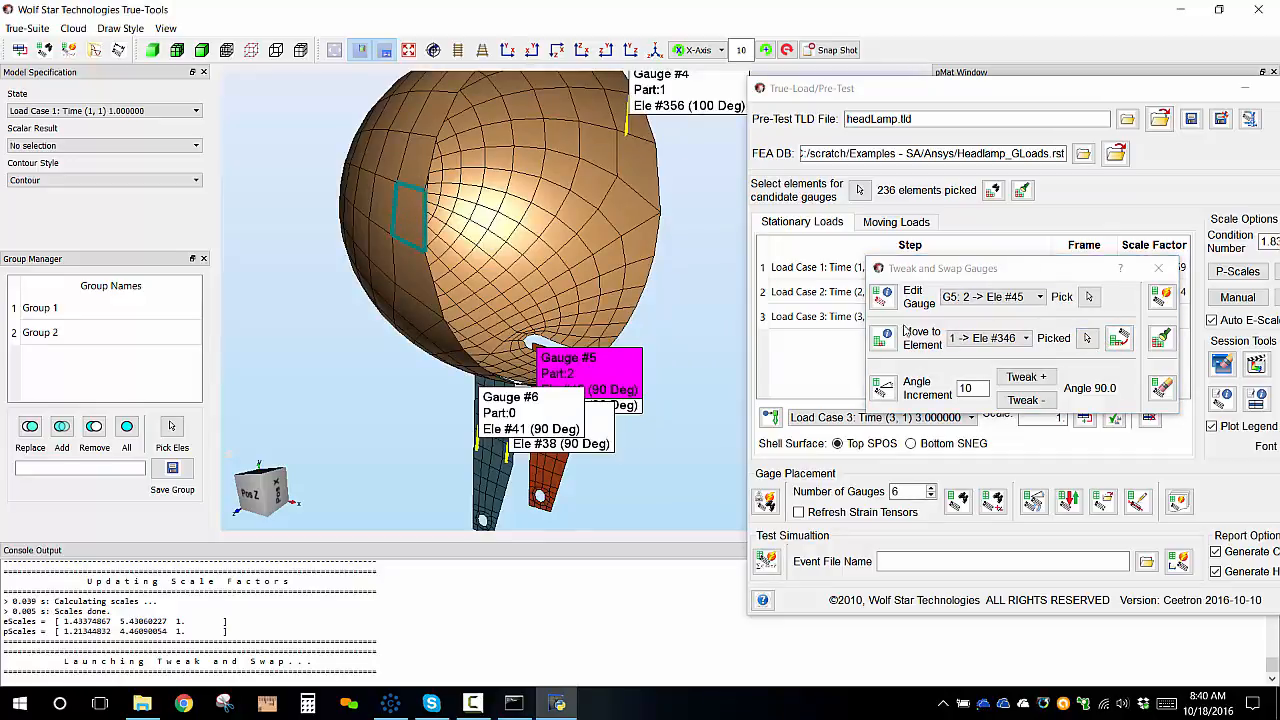
click(1117, 340)
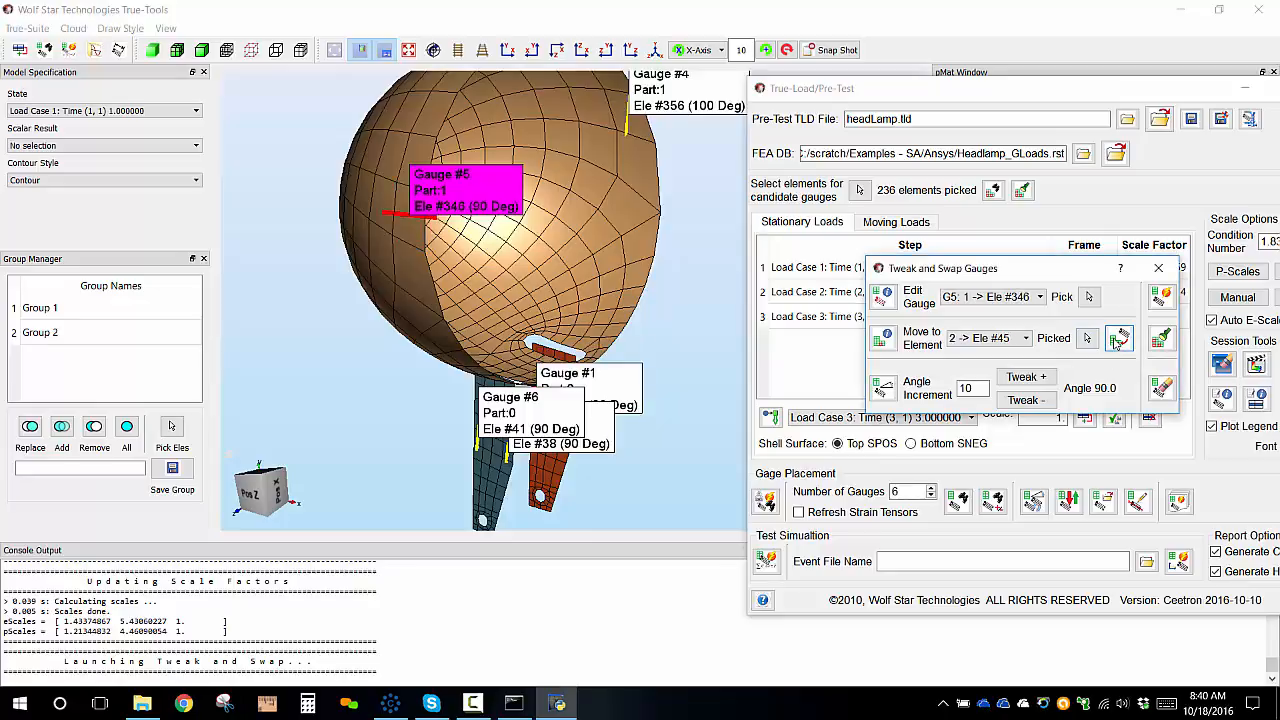
Tweak Gauge #5's orientation angle to 0 degrees.
click(531, 51)
scroll(643, 160, up, 5)
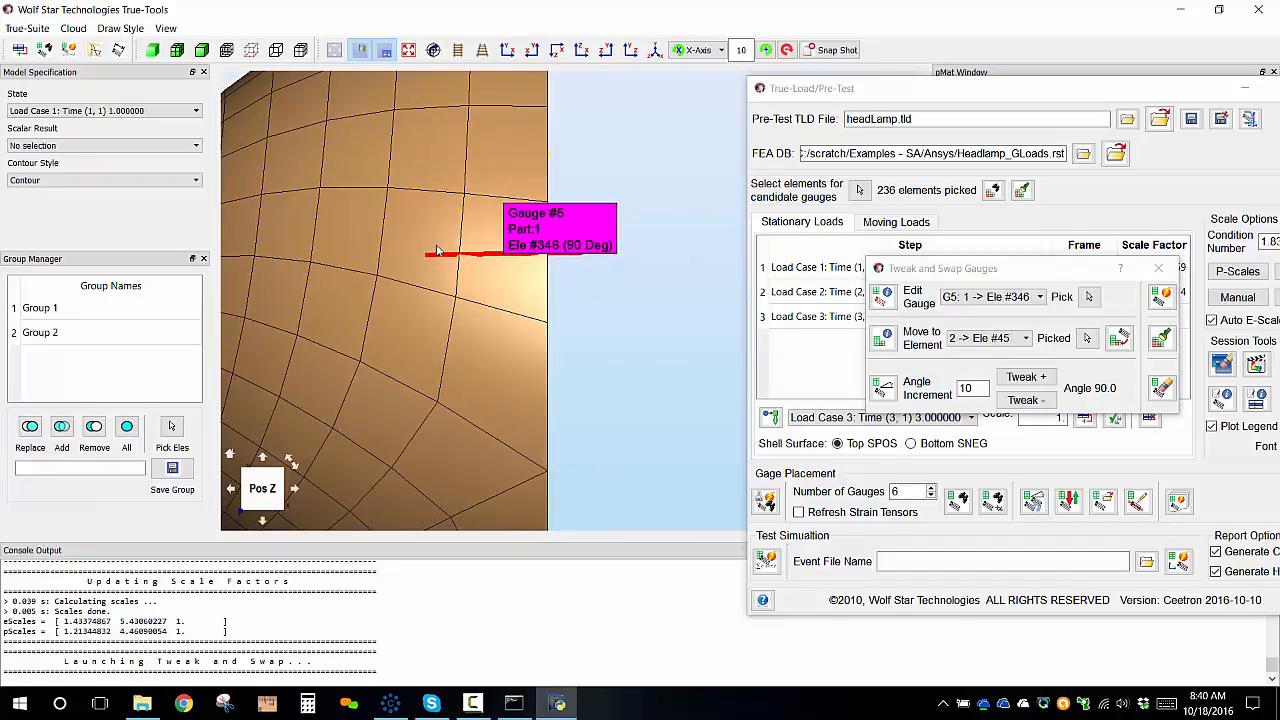
click(1038, 383)
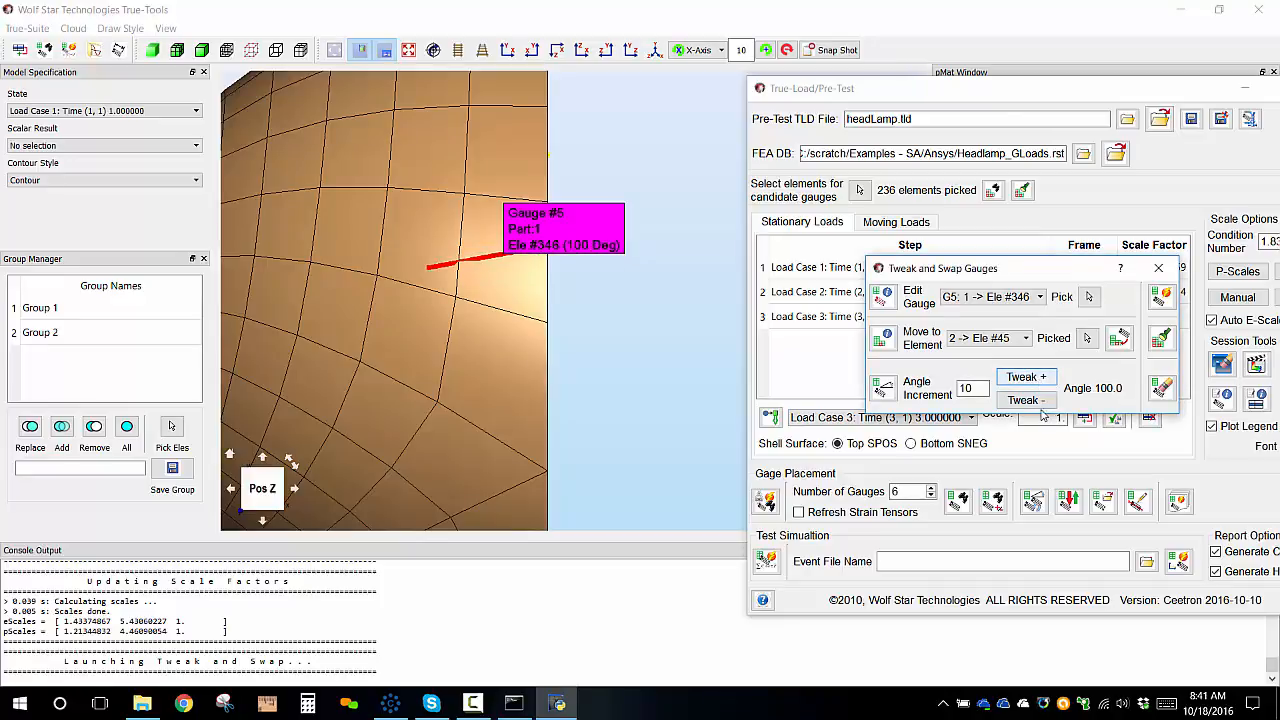
click(1042, 401)
click(1043, 402)
click(1042, 405)
click(1042, 405)
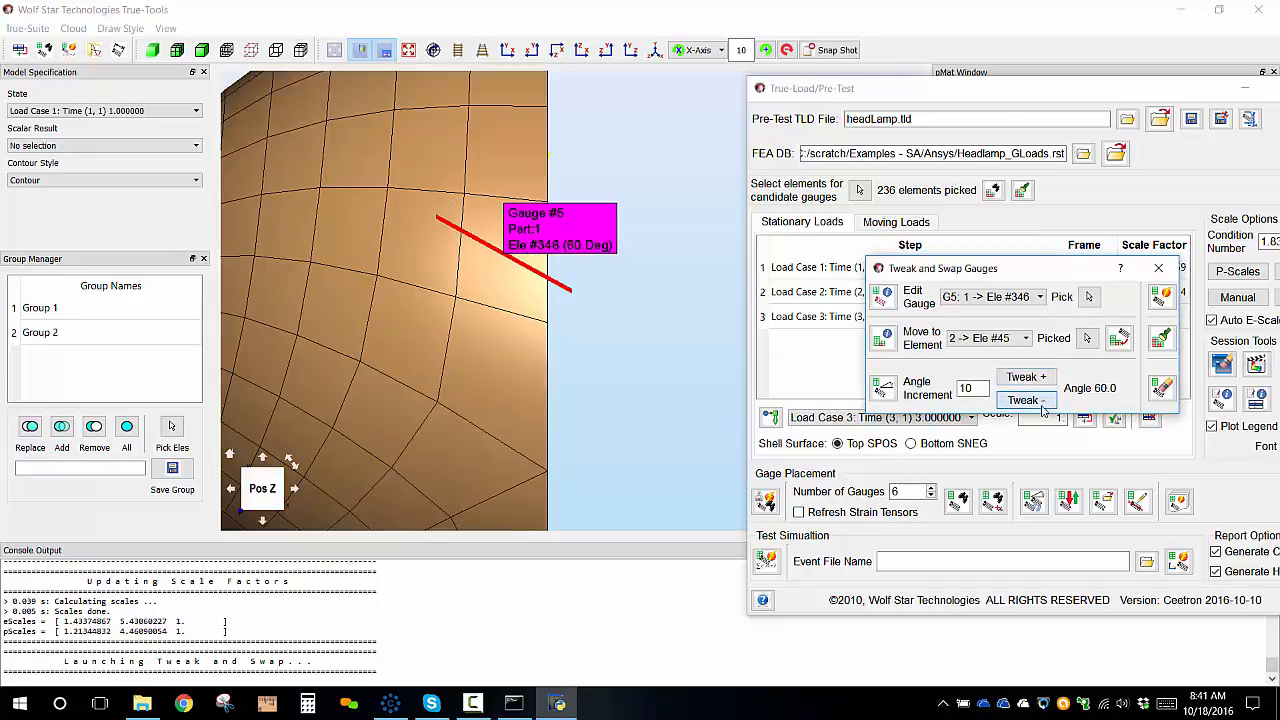
click(1042, 405)
click(1042, 405)
click(1042, 405)
click(1042, 405)
click(1042, 405)
click(1042, 405)
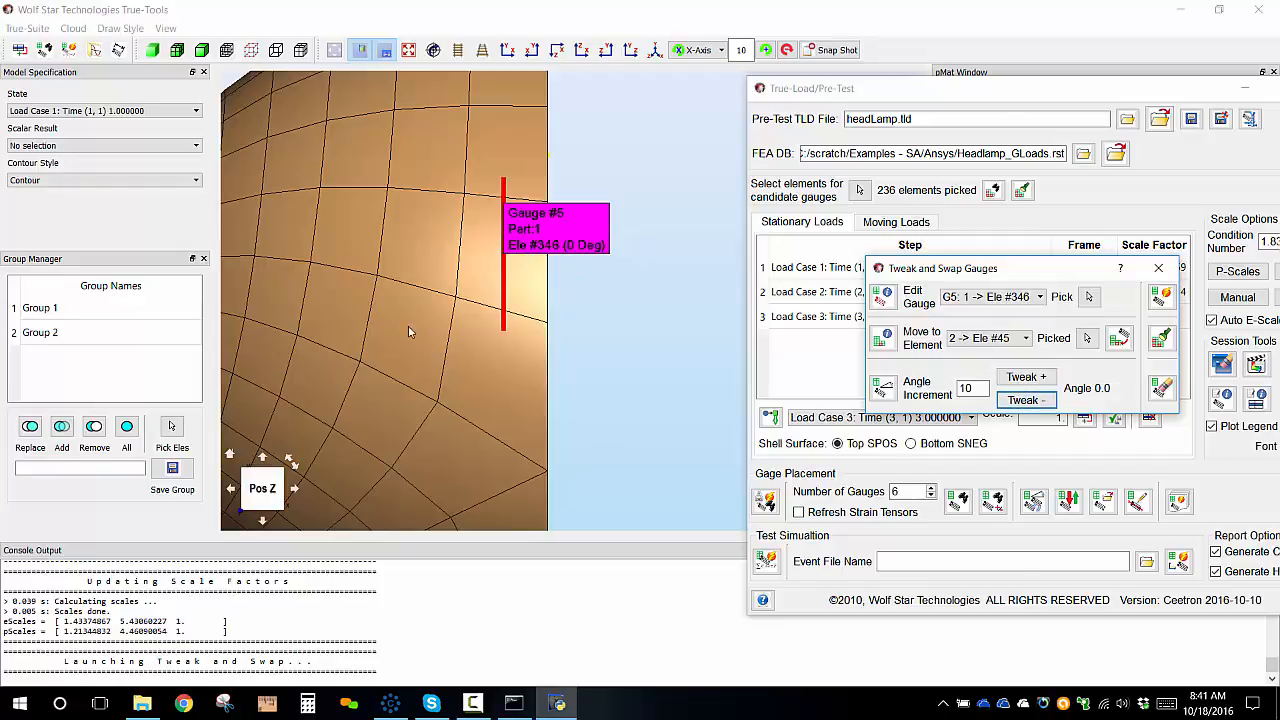
Select Gauge #4 on element #356 and tweak its angle in 10-degree increments to 70 degrees.
scroll(517, 336, down, 5)
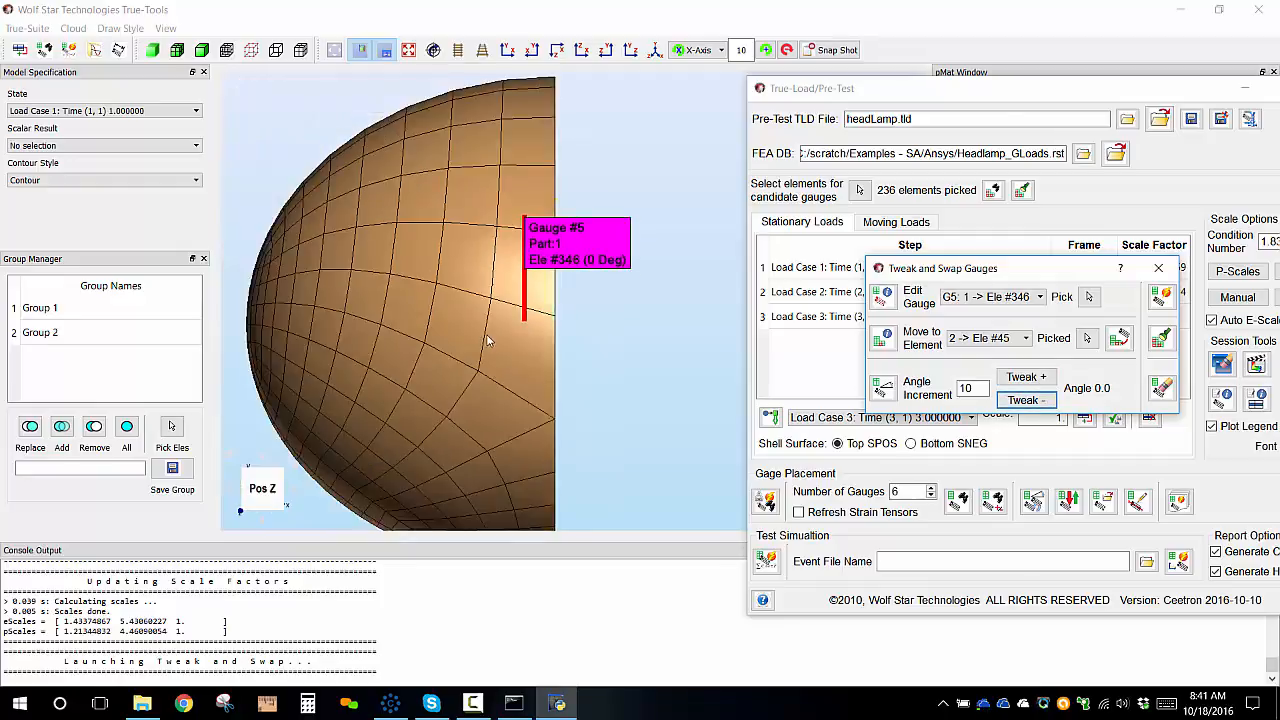
click(537, 51)
scroll(481, 333, up, 4)
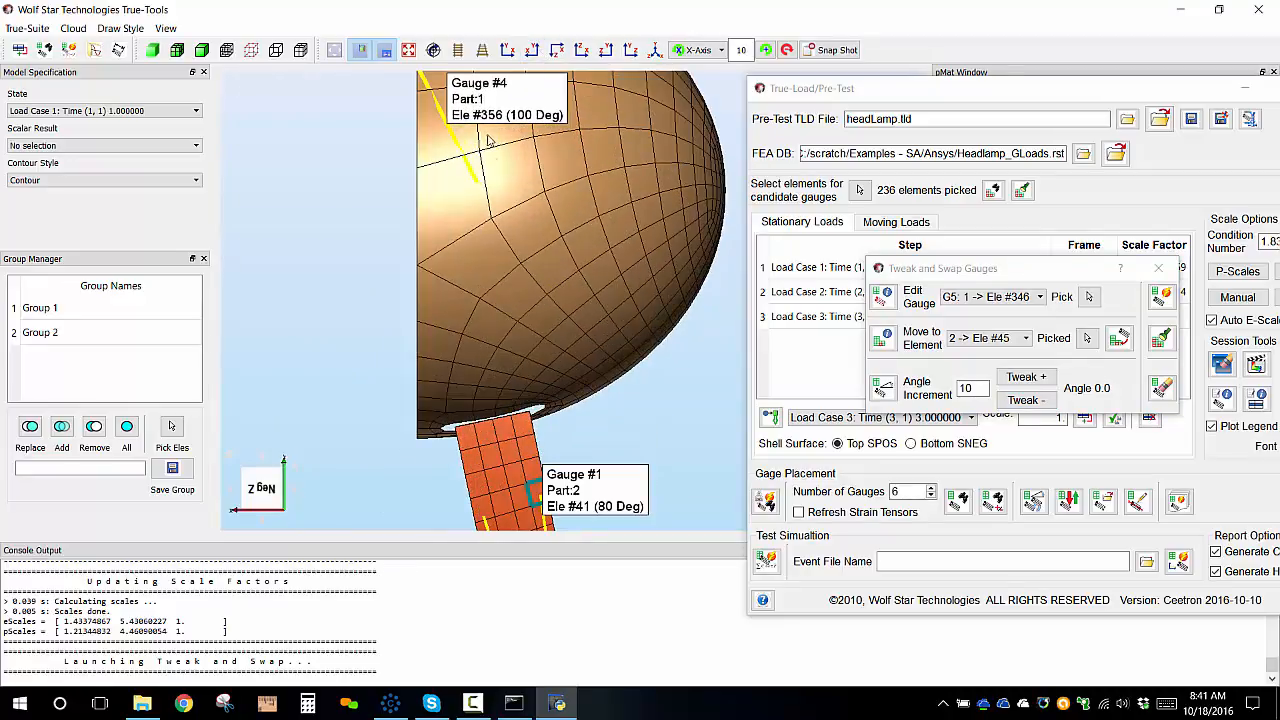
middle_drag(482, 334, 536, 323)
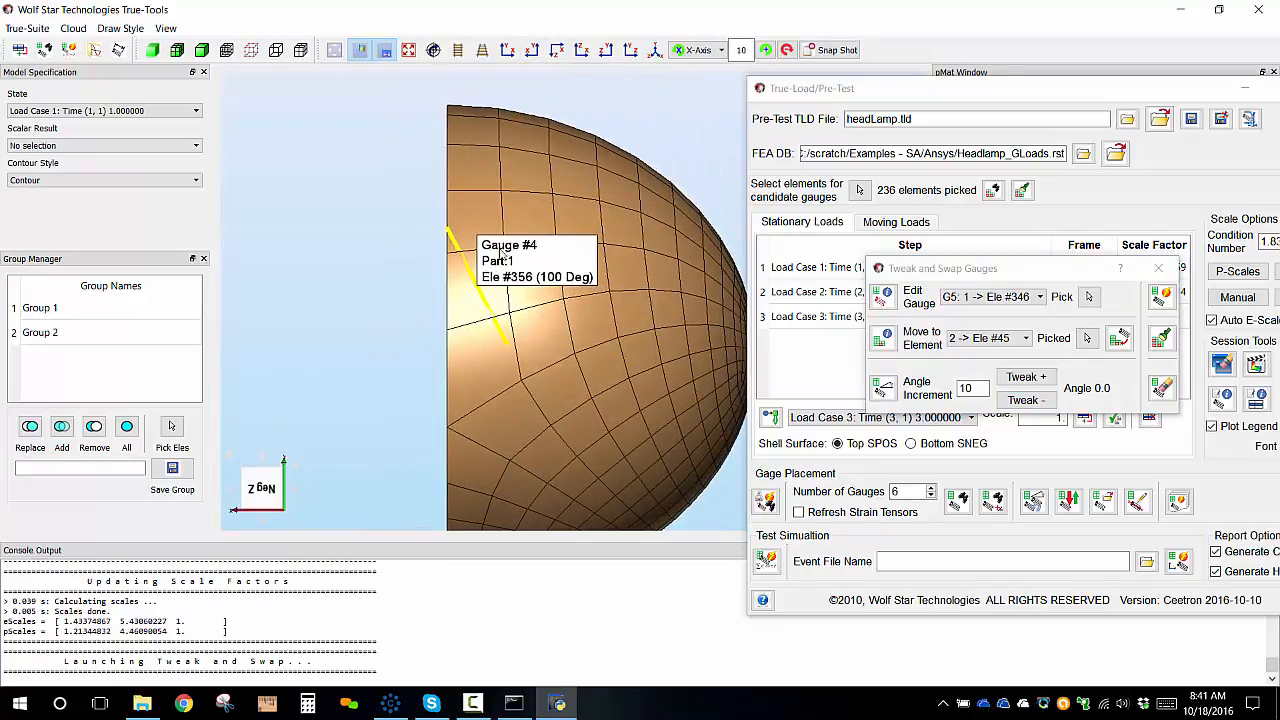
click(1089, 297)
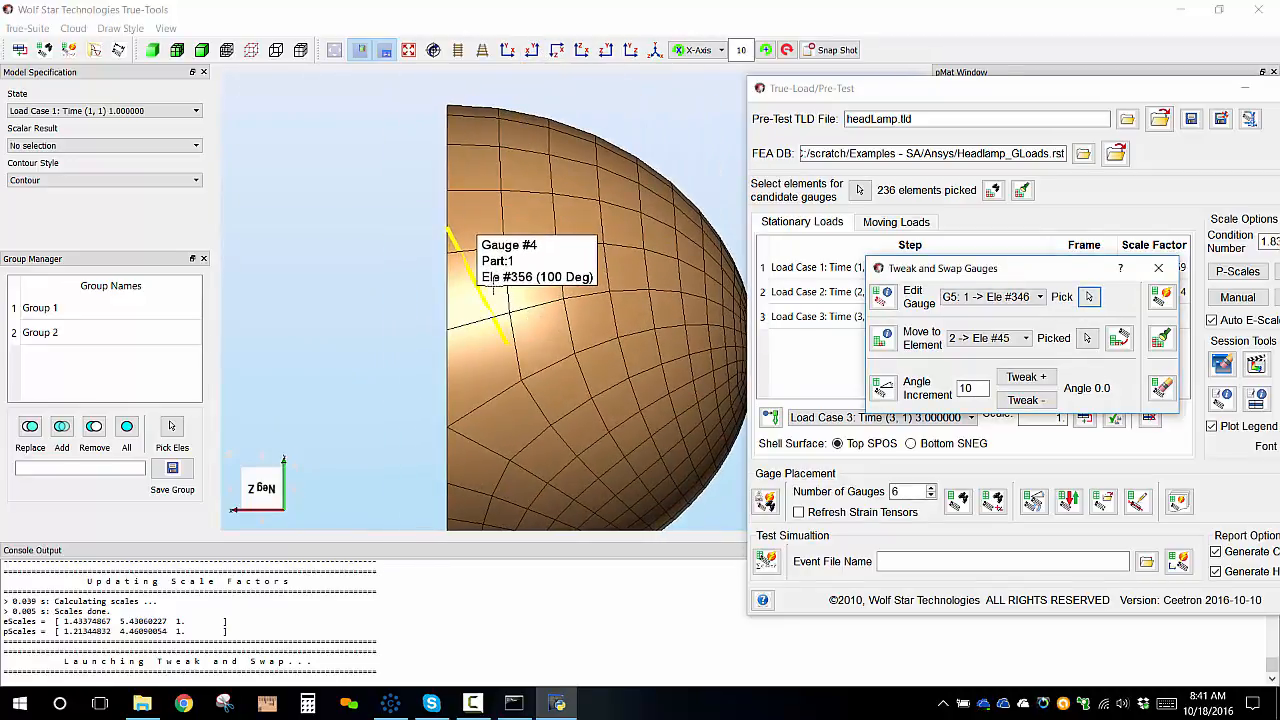
click(466, 293)
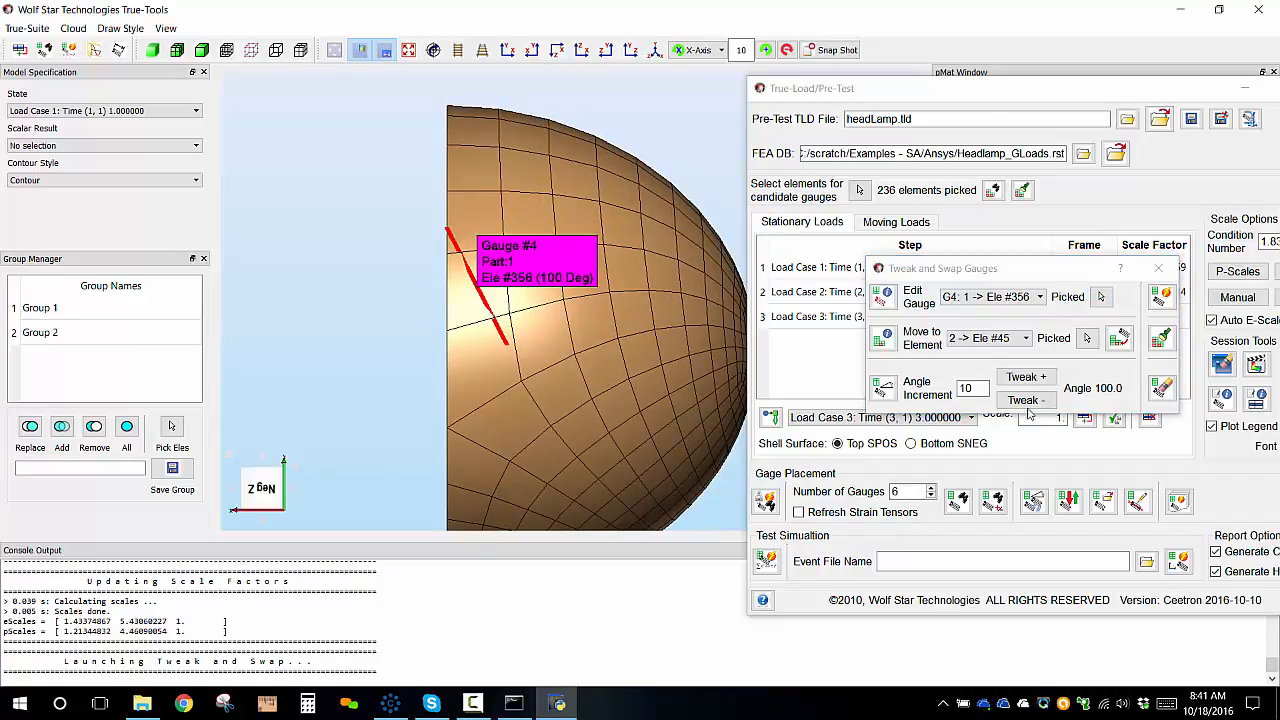
click(1032, 401)
click(1036, 402)
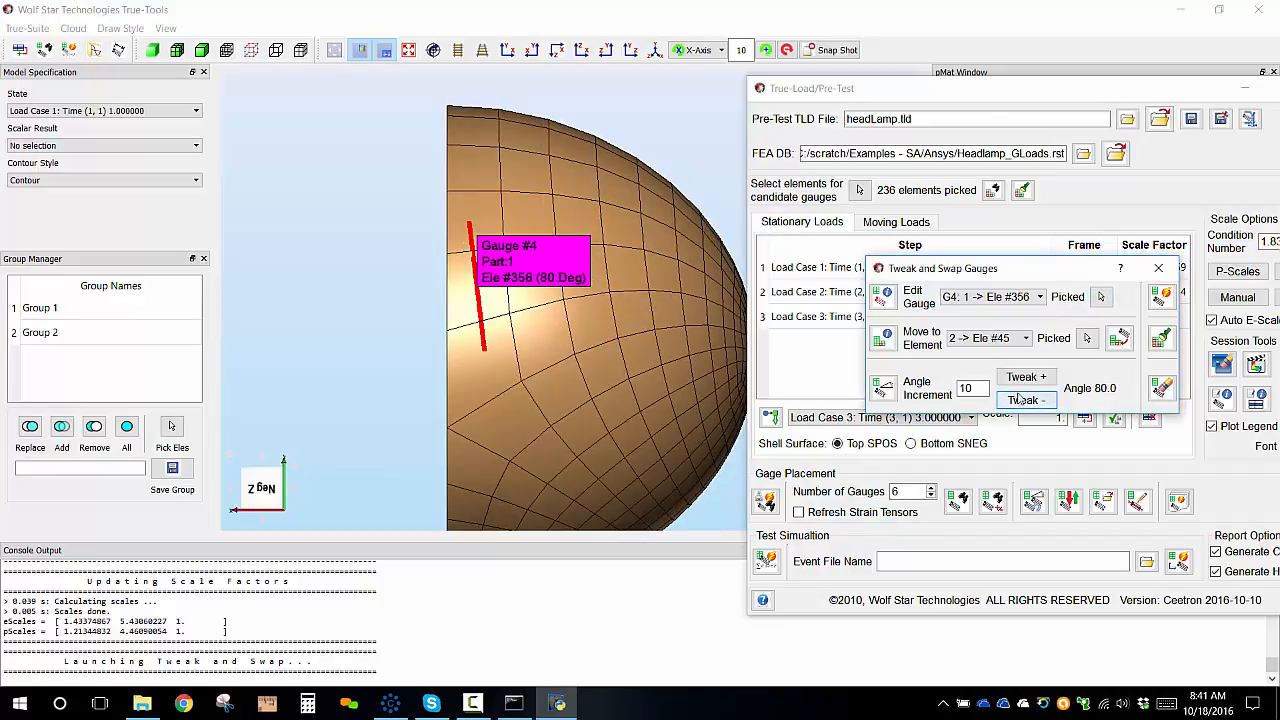
click(1024, 400)
click(1024, 400)
scroll(476, 258, up, 2)
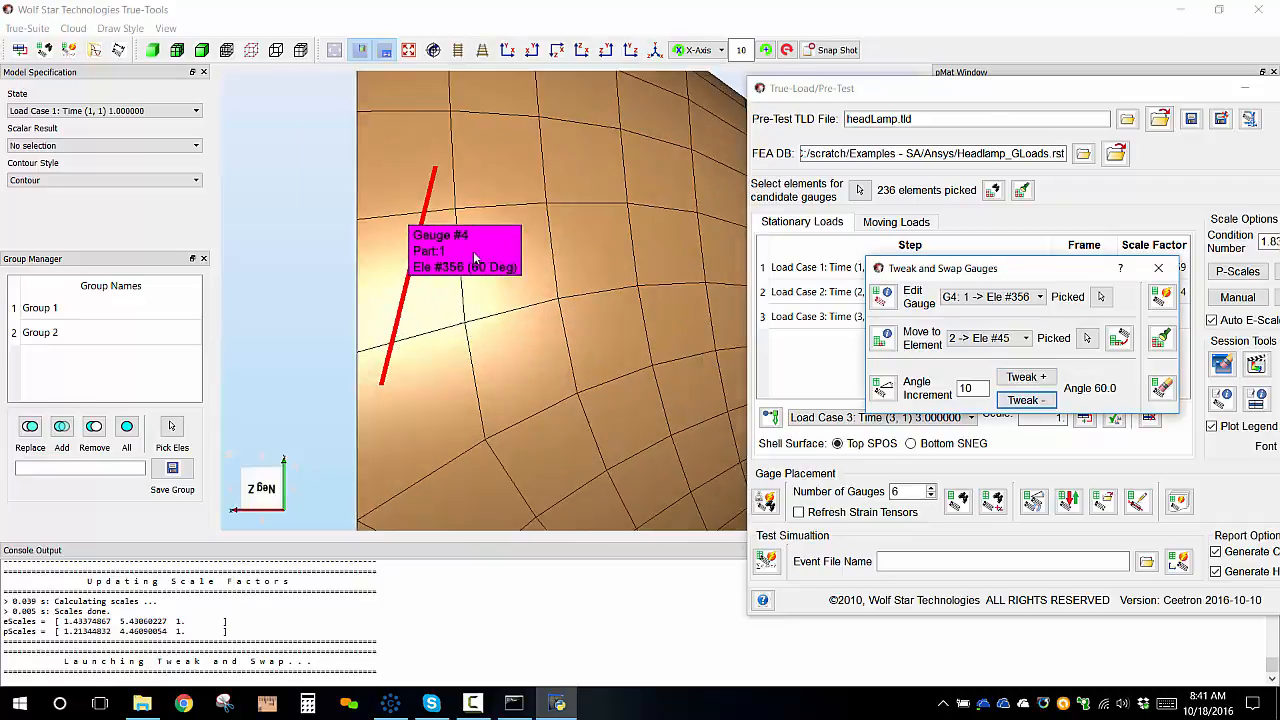
scroll(476, 258, up, 1)
drag(502, 312, 579, 374)
click(1035, 385)
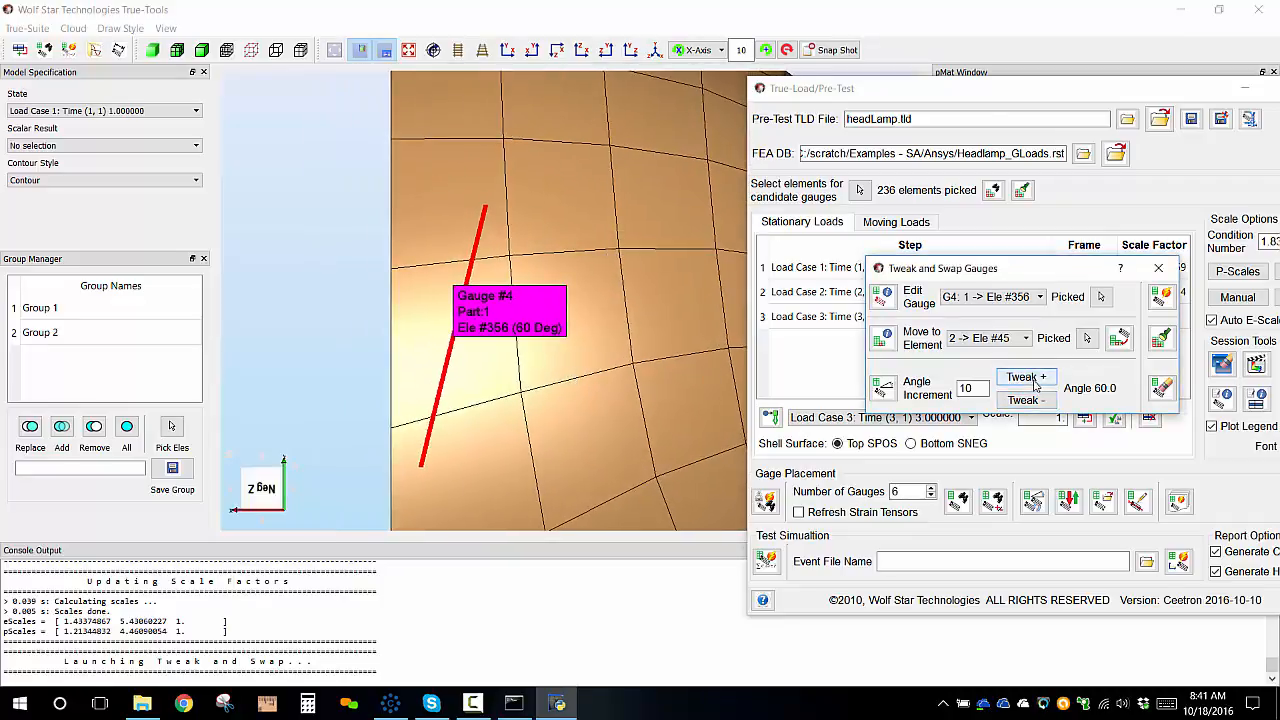
click(1035, 384)
click(1021, 401)
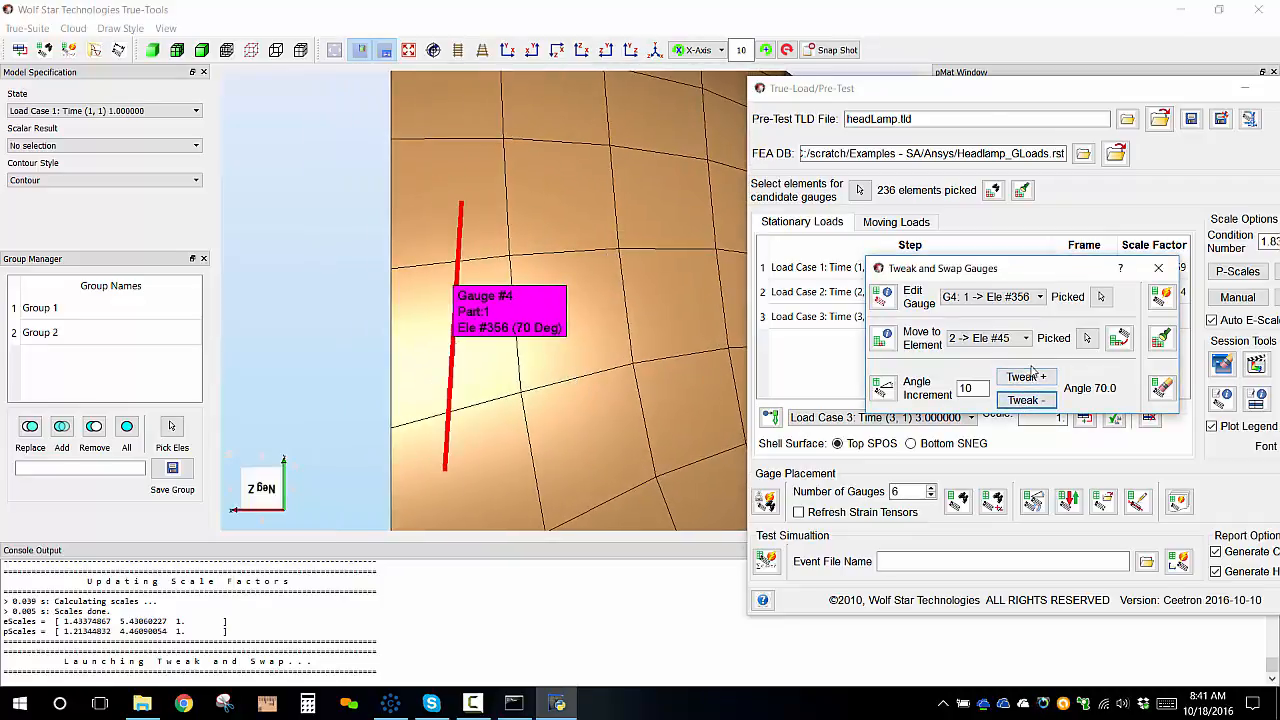
click(1024, 400)
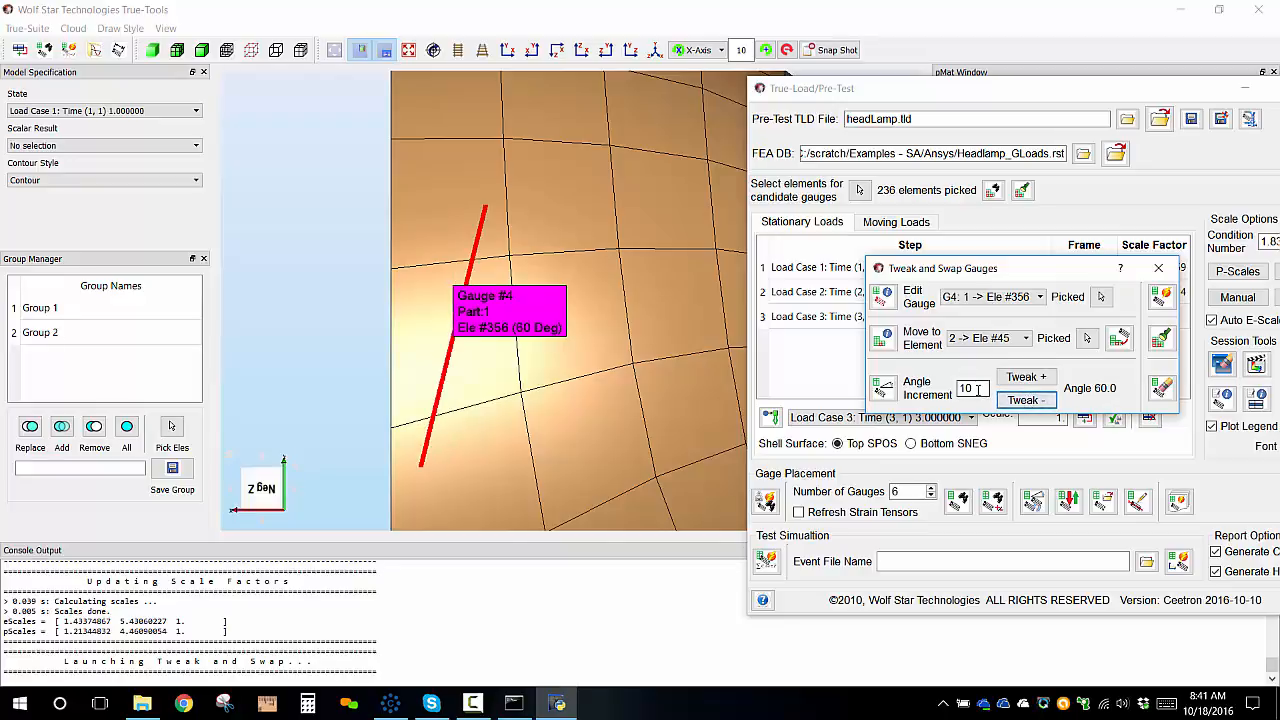
click(1037, 377)
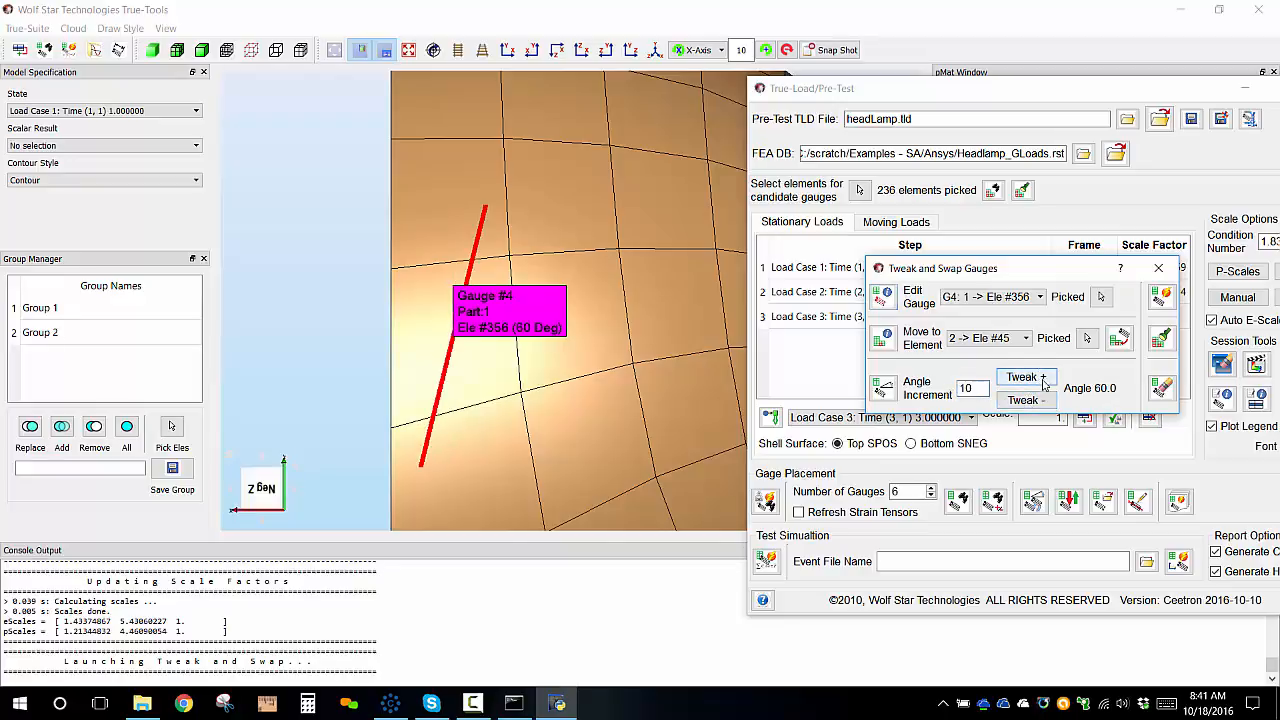
Set the angle increment to 1 and fine-tune Gauge #4's angle to 73 degrees.
double_click(975, 390)
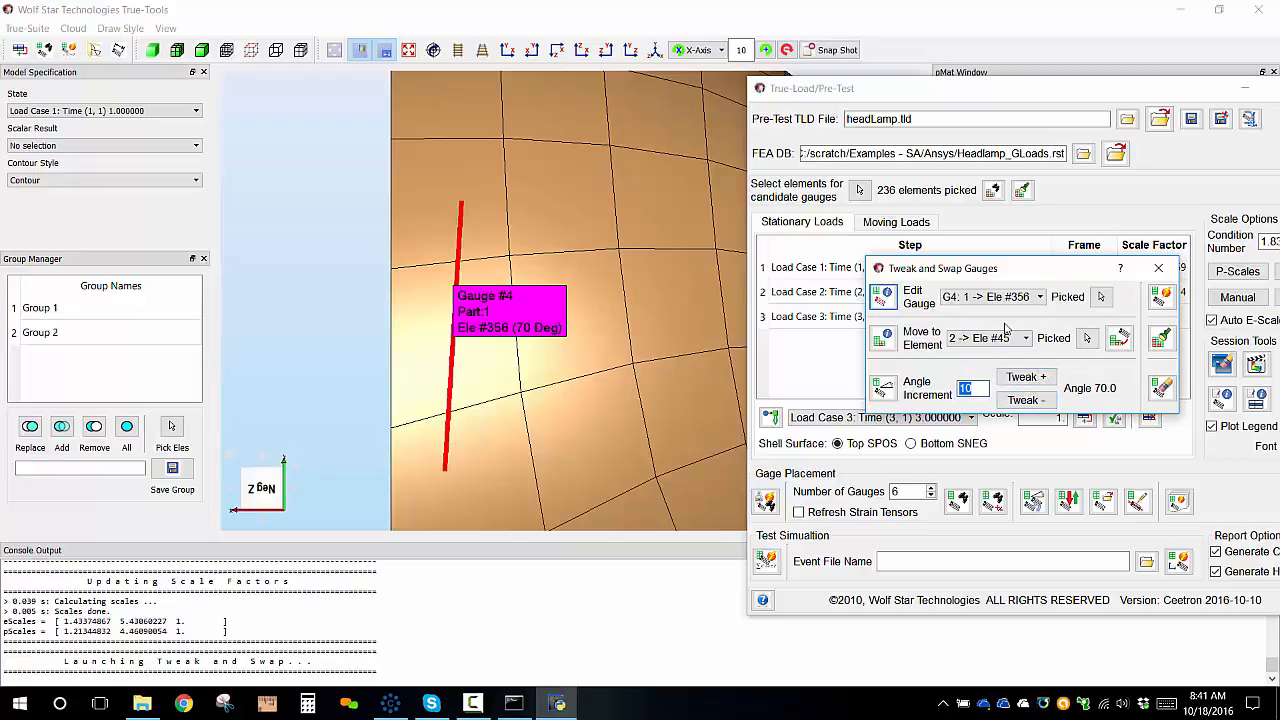
click(1022, 400)
click(1038, 377)
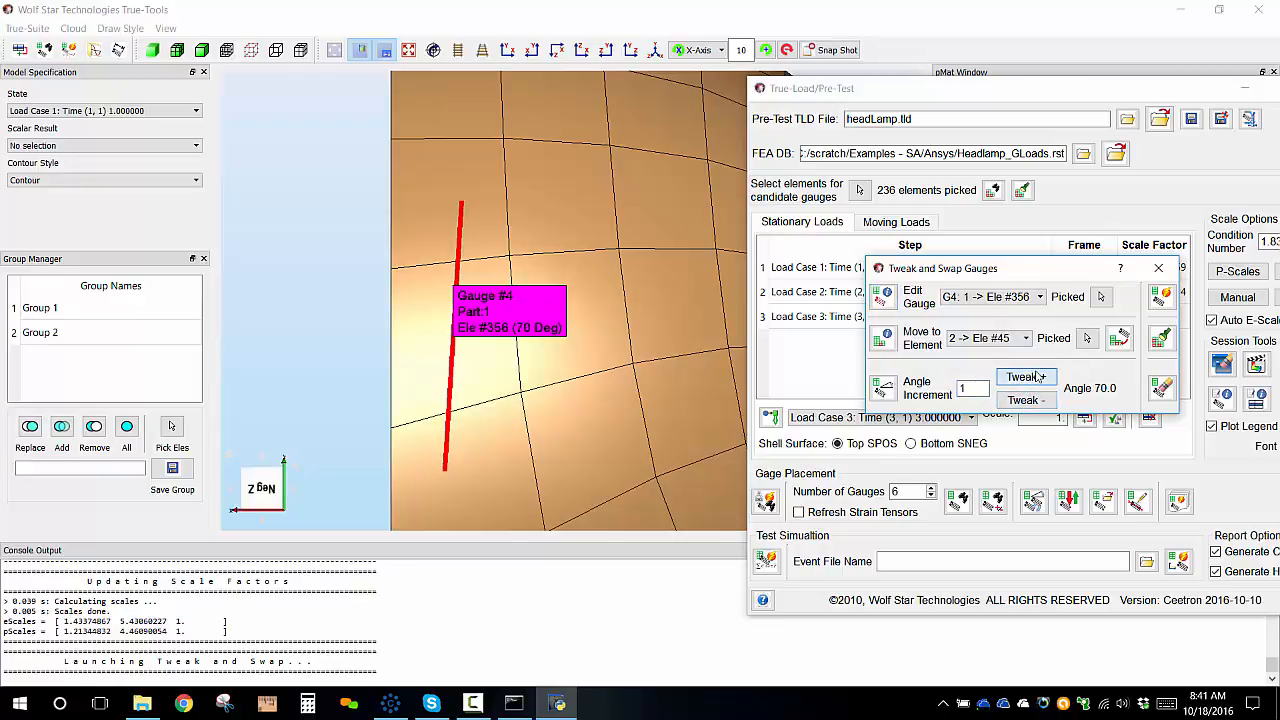
click(1038, 377)
click(1038, 377)
click(1038, 377)
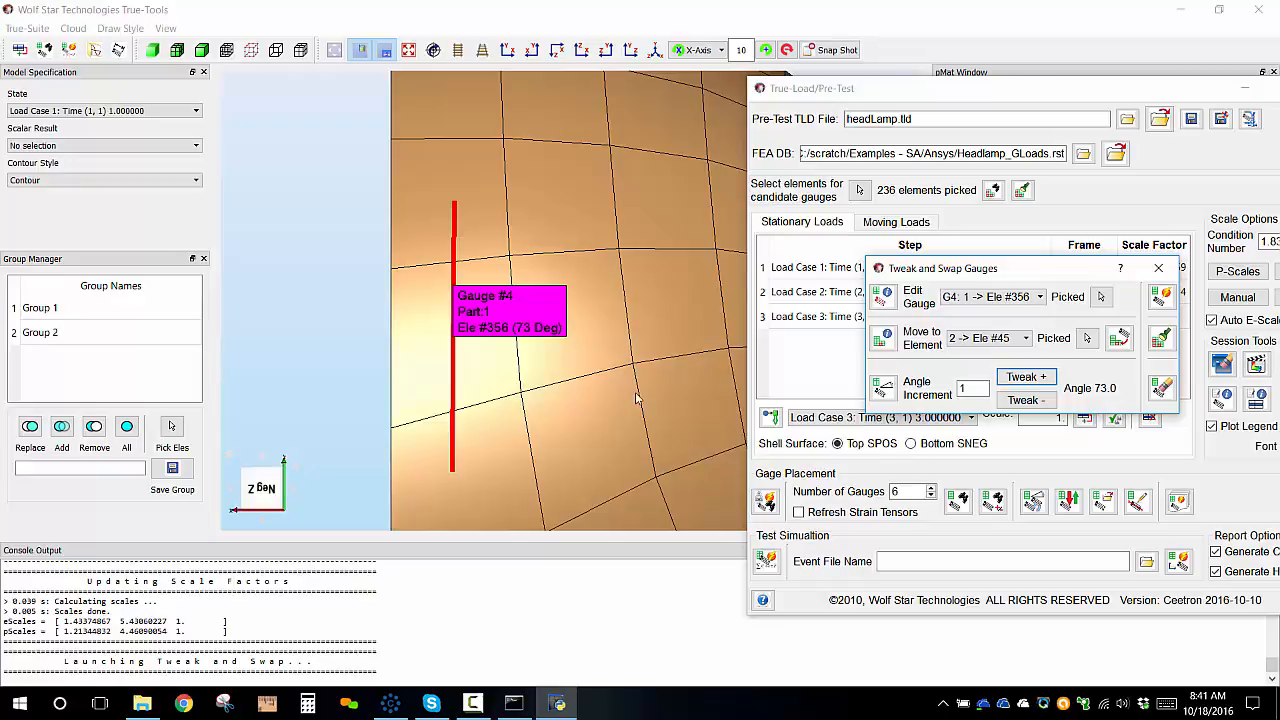
Apply the gauge tweaks to regenerate strains and close the Tweak and Swap Gauges dialog.
scroll(637, 398, up, 3)
scroll(614, 427, down, 2)
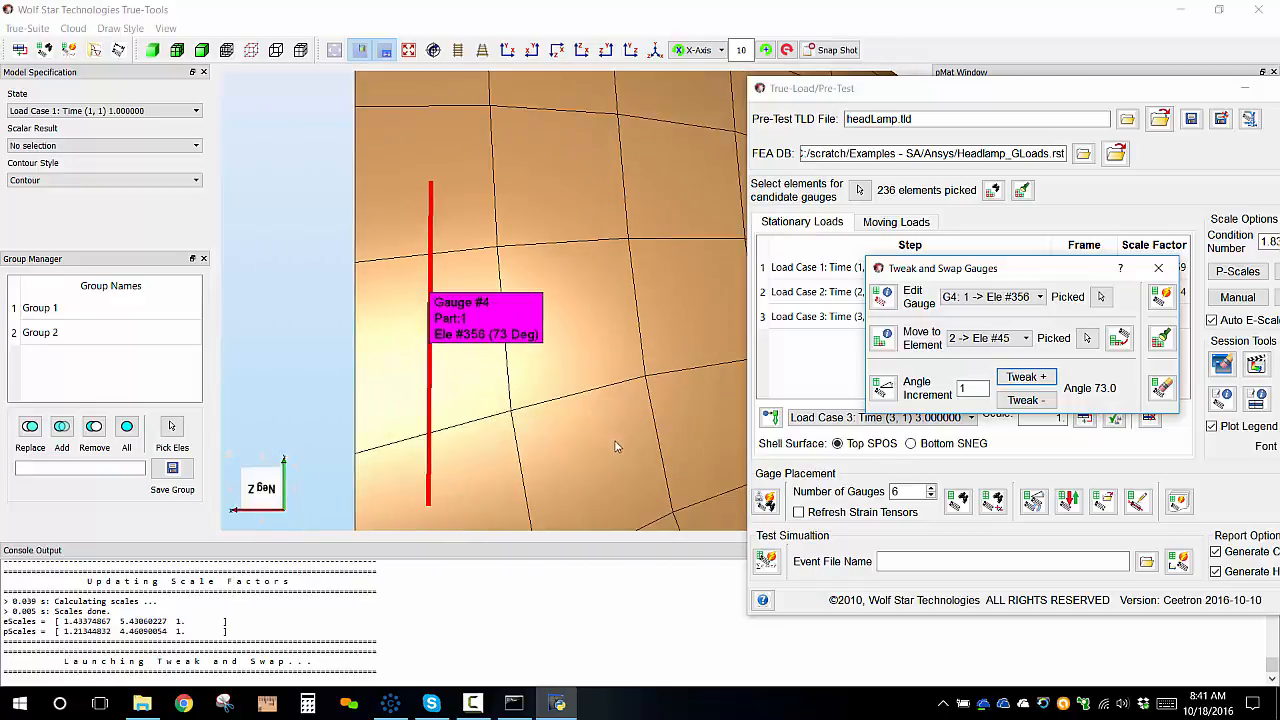
scroll(614, 440, down, 3)
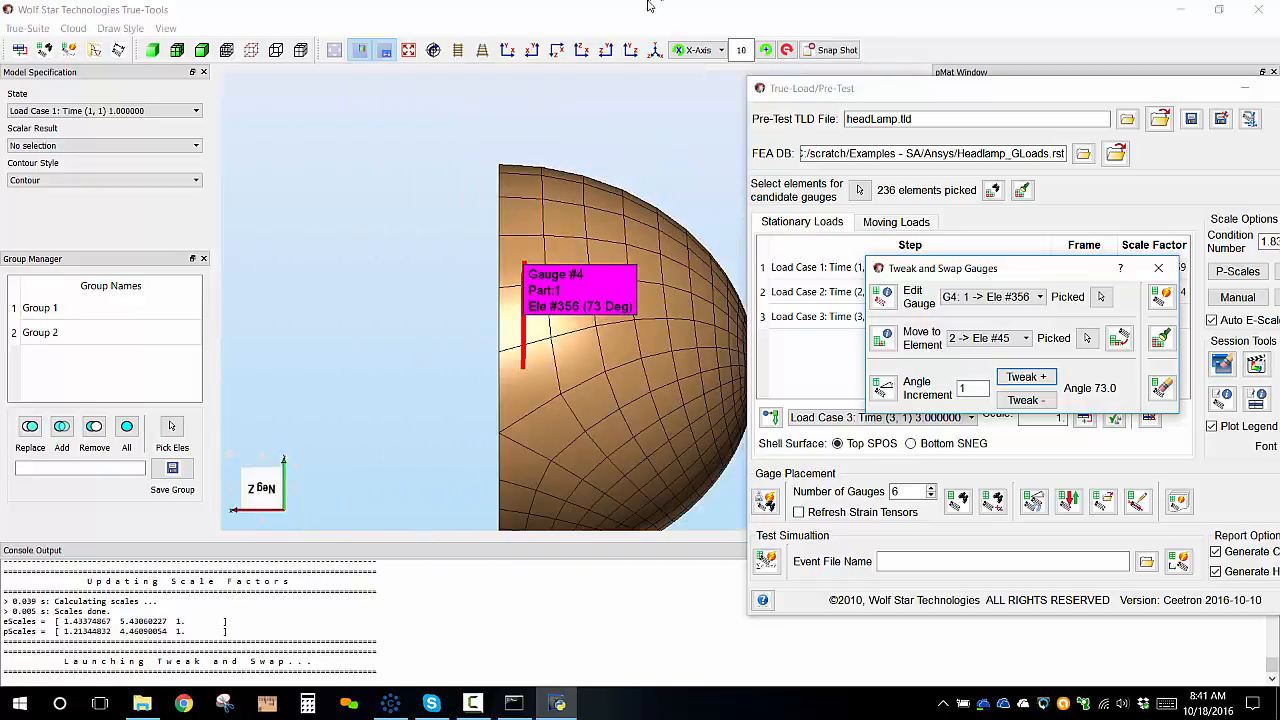
click(655, 51)
middle_drag(613, 285, 457, 264)
scroll(531, 327, up, 3)
scroll(531, 327, down, 3)
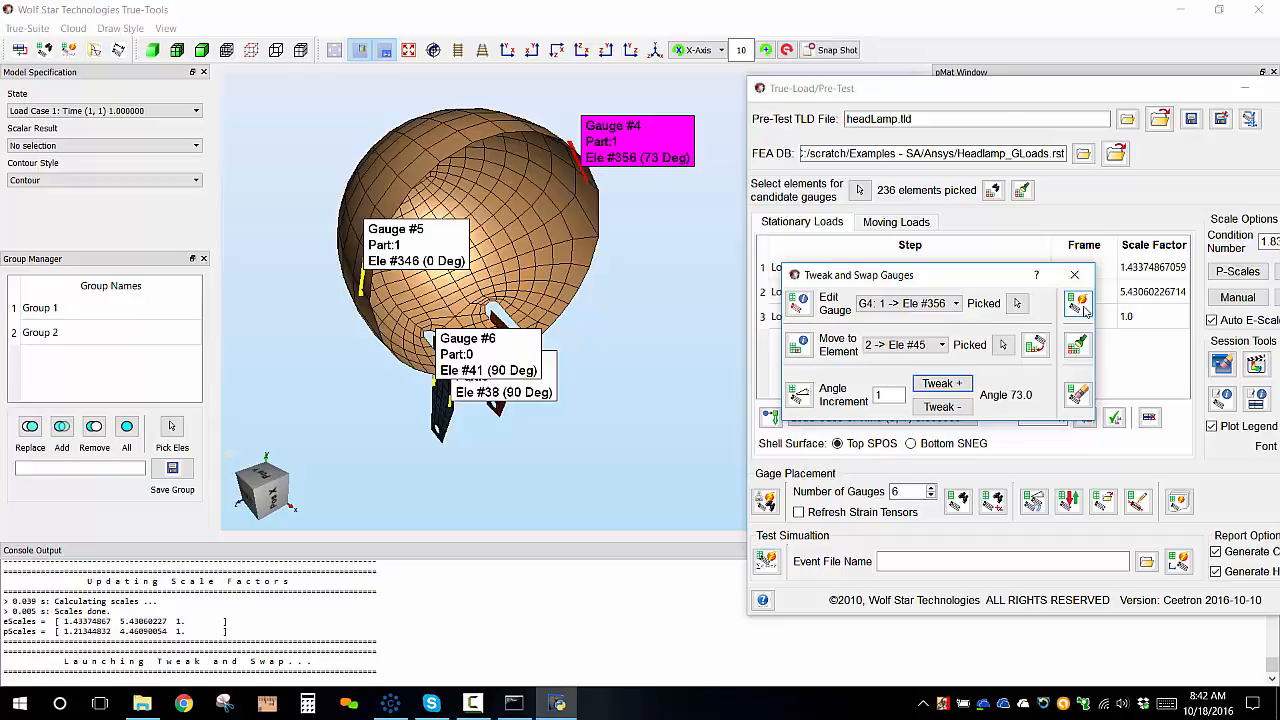
click(1080, 305)
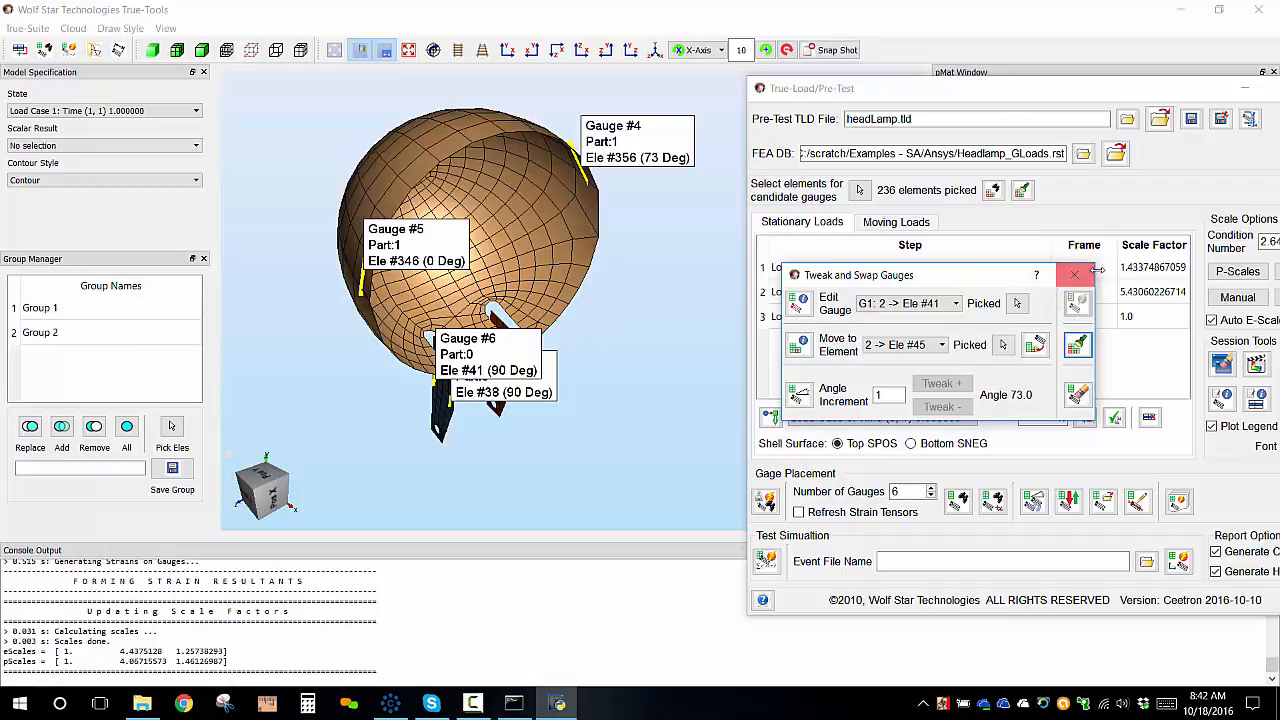
click(1081, 280)
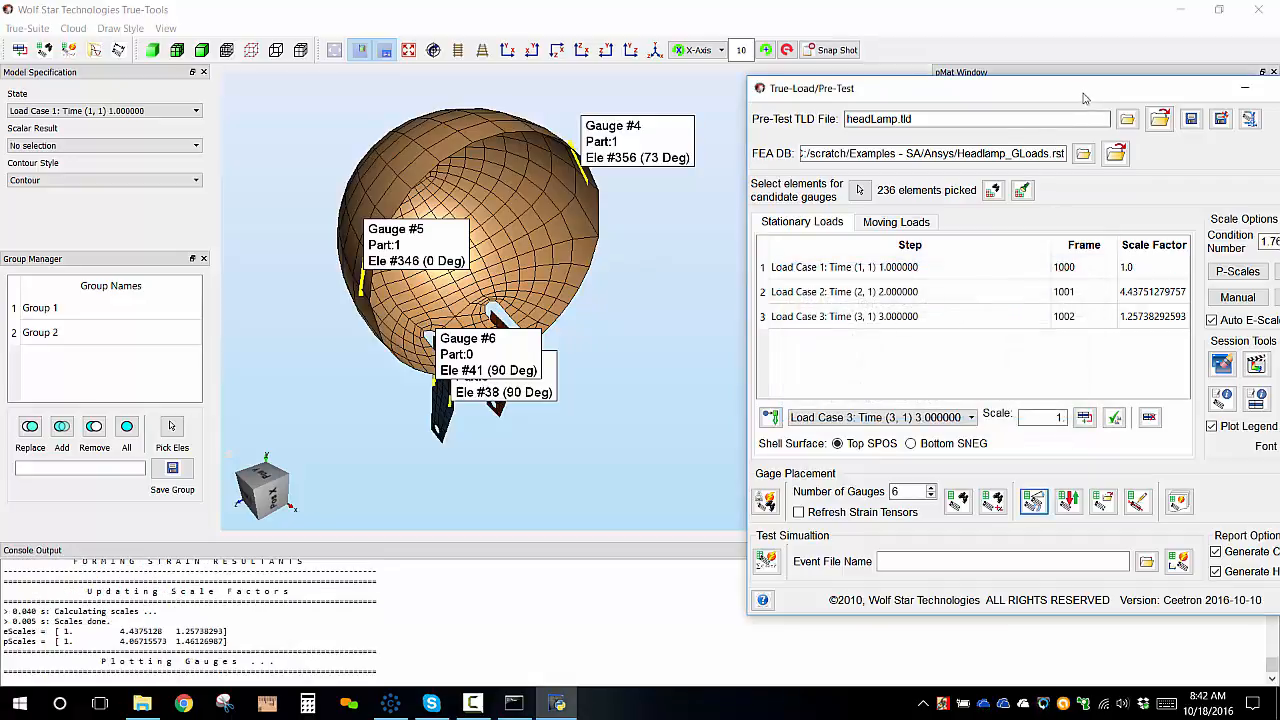
Save the pre-test TLD file headLamp.tld.
drag(1086, 93, 1030, 61)
scroll(608, 200, down, 3)
scroll(608, 200, up, 5)
scroll(565, 222, down, 2)
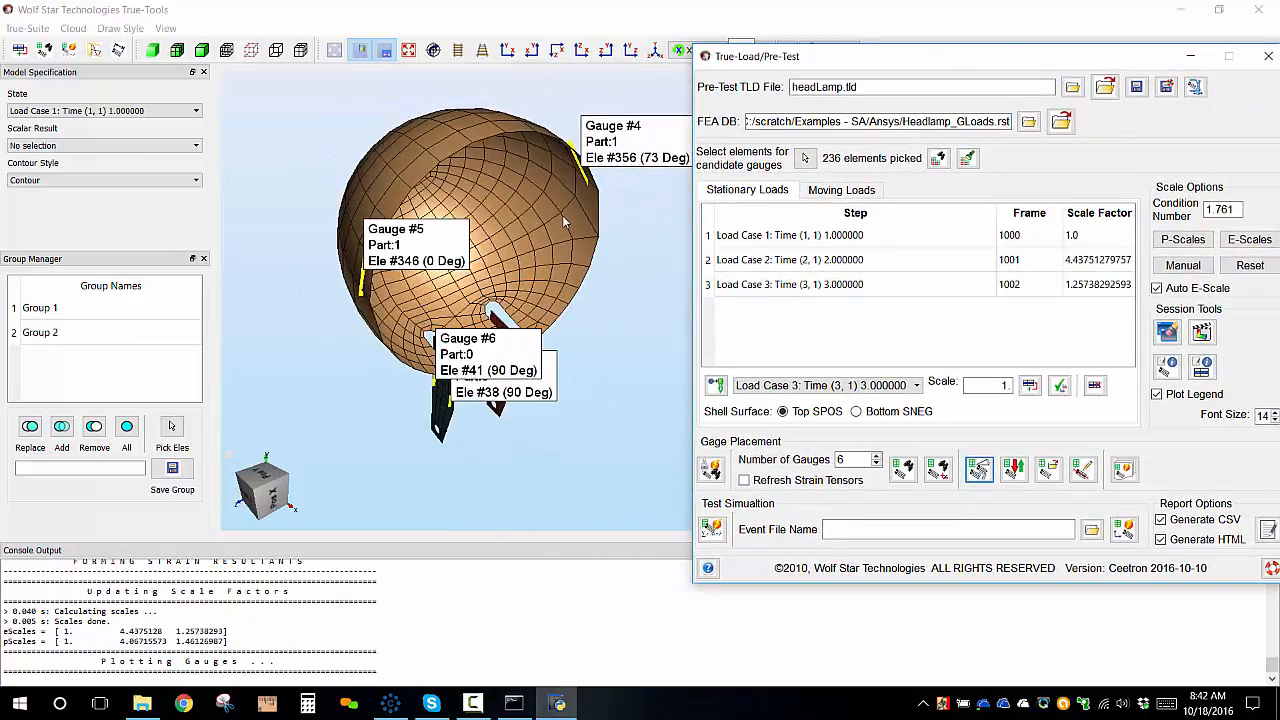
middle_drag(531, 273, 507, 307)
scroll(609, 216, down, 2)
scroll(608, 216, up, 1)
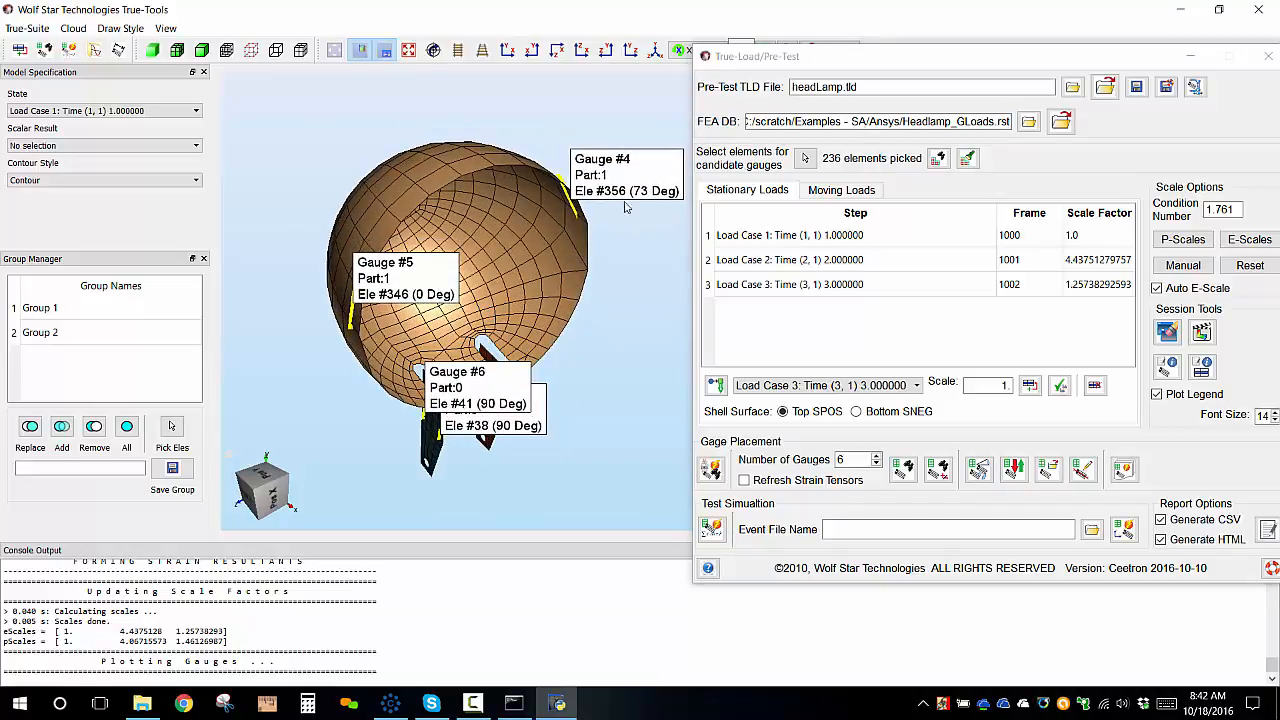
click(1138, 89)
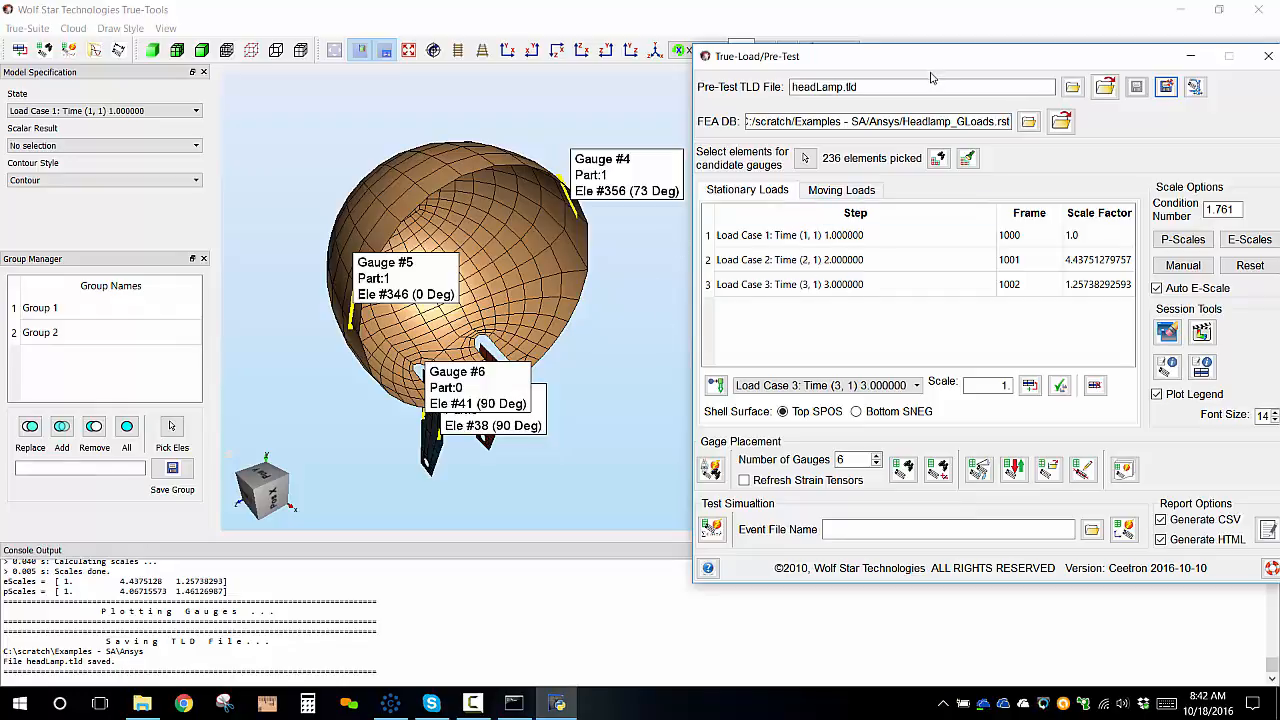
Open the unit strain animation and animate the strain contours for load table rows 1 and 2, then stop it.
drag(938, 62, 861, 70)
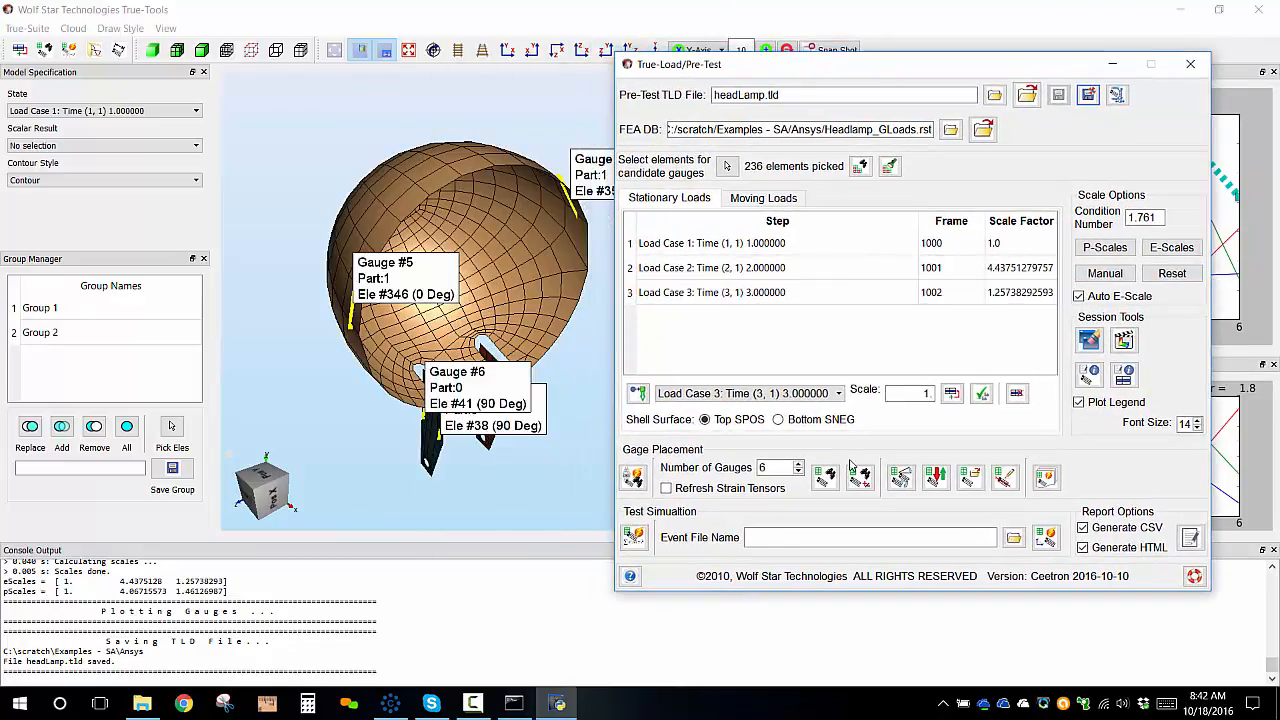
click(1126, 341)
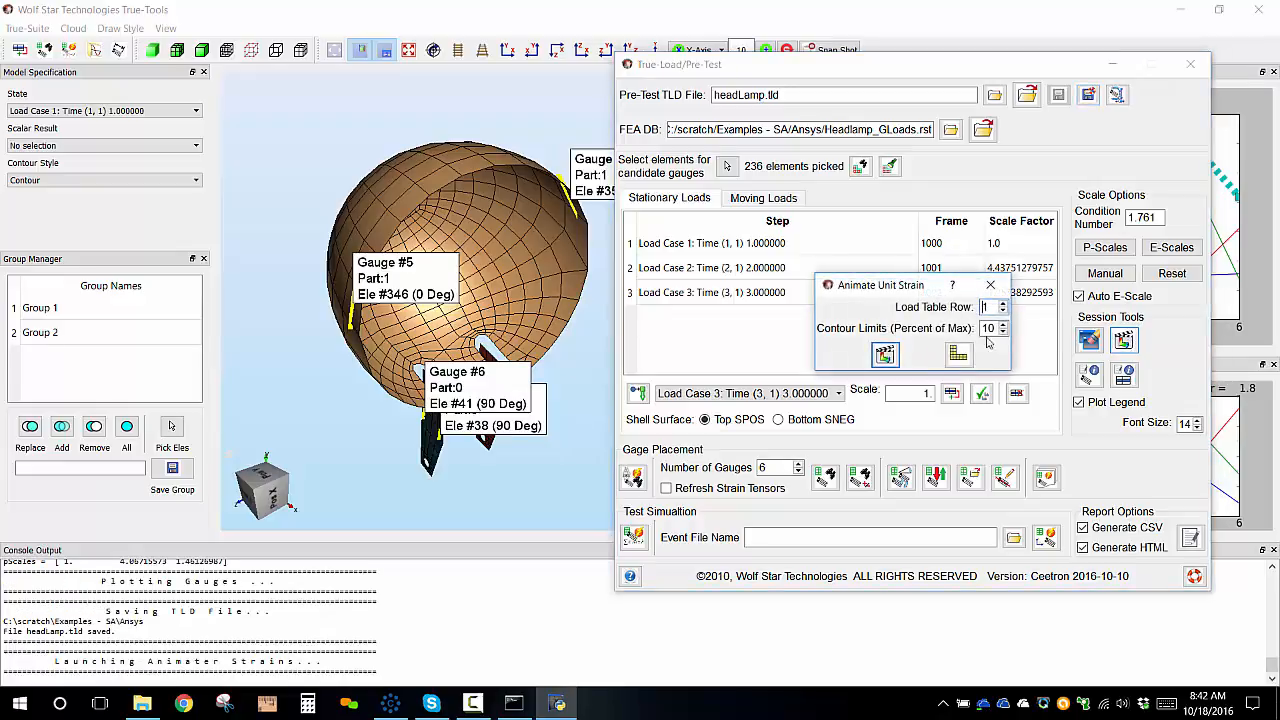
click(885, 357)
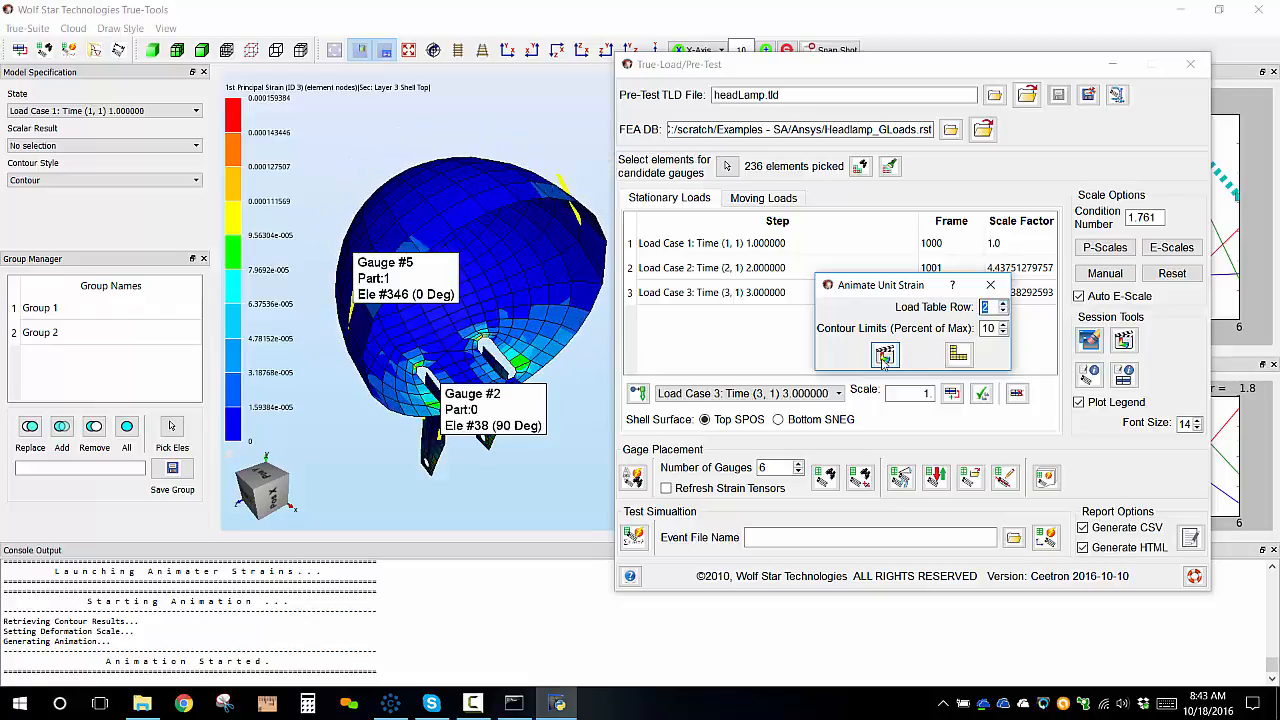
click(884, 356)
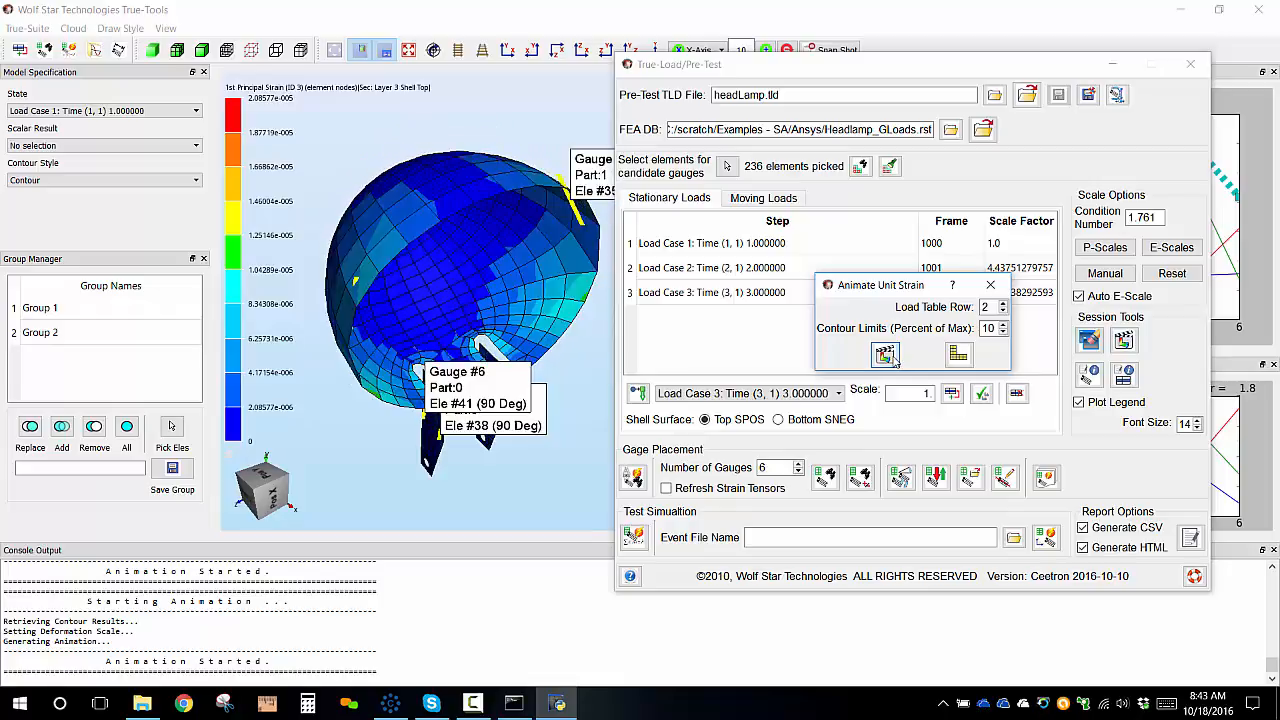
click(958, 354)
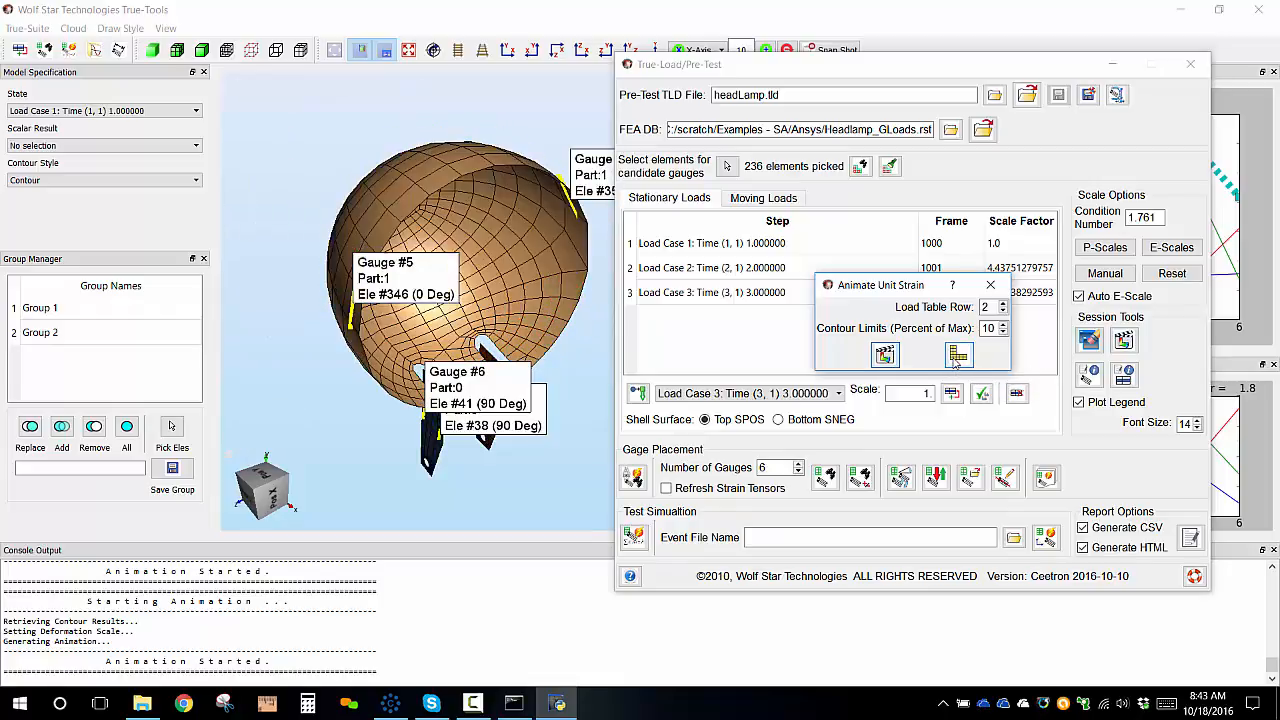
Set the load table row to 3, animate its unit strain, stop the animation and close the dialog.
click(1003, 307)
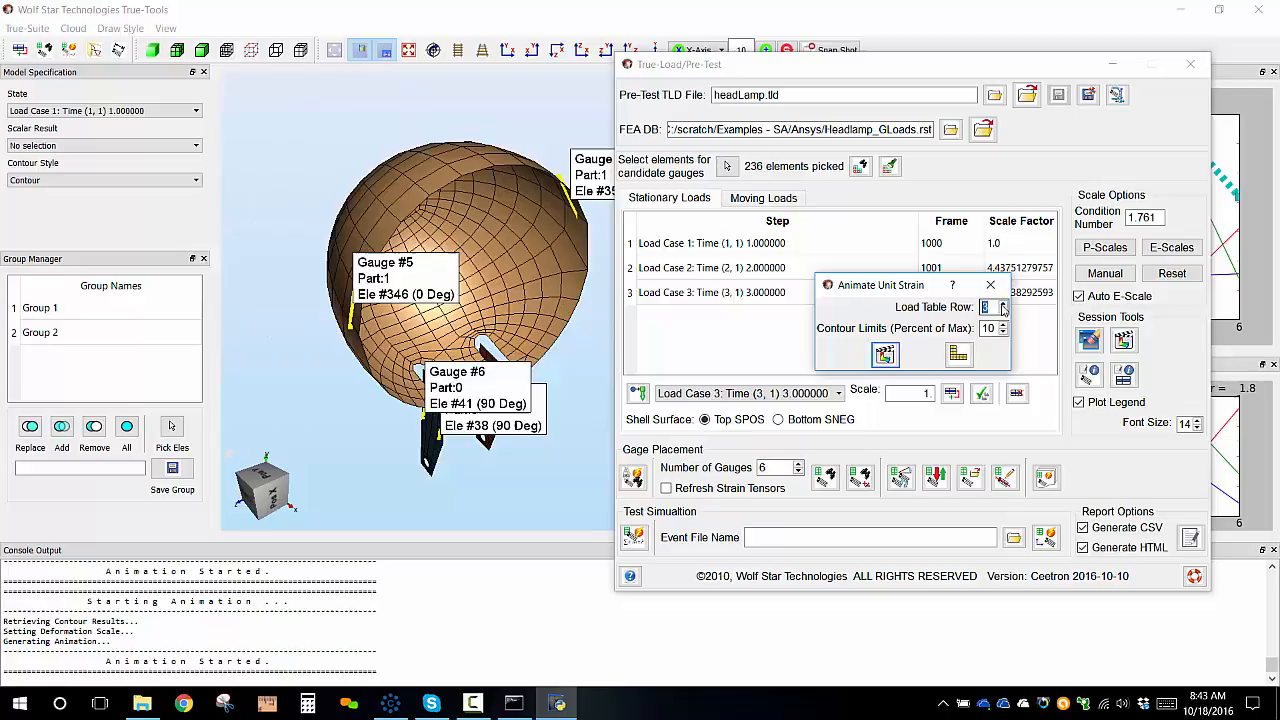
click(886, 356)
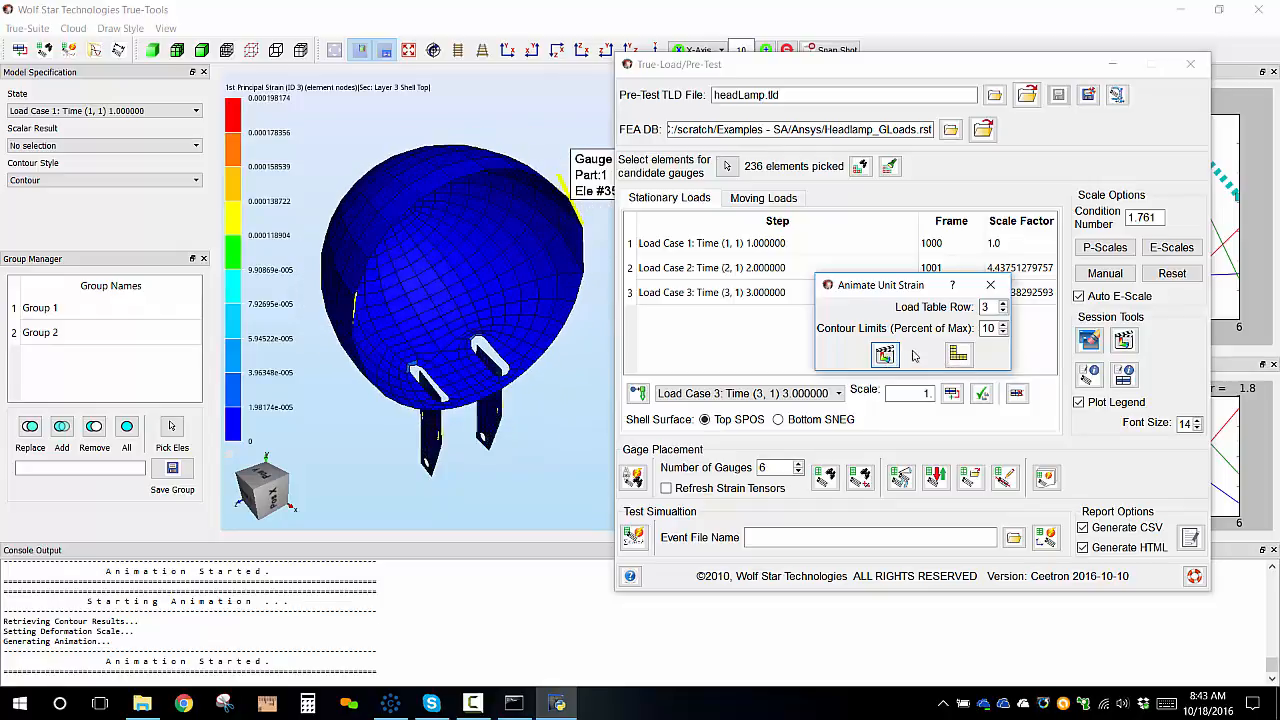
click(958, 358)
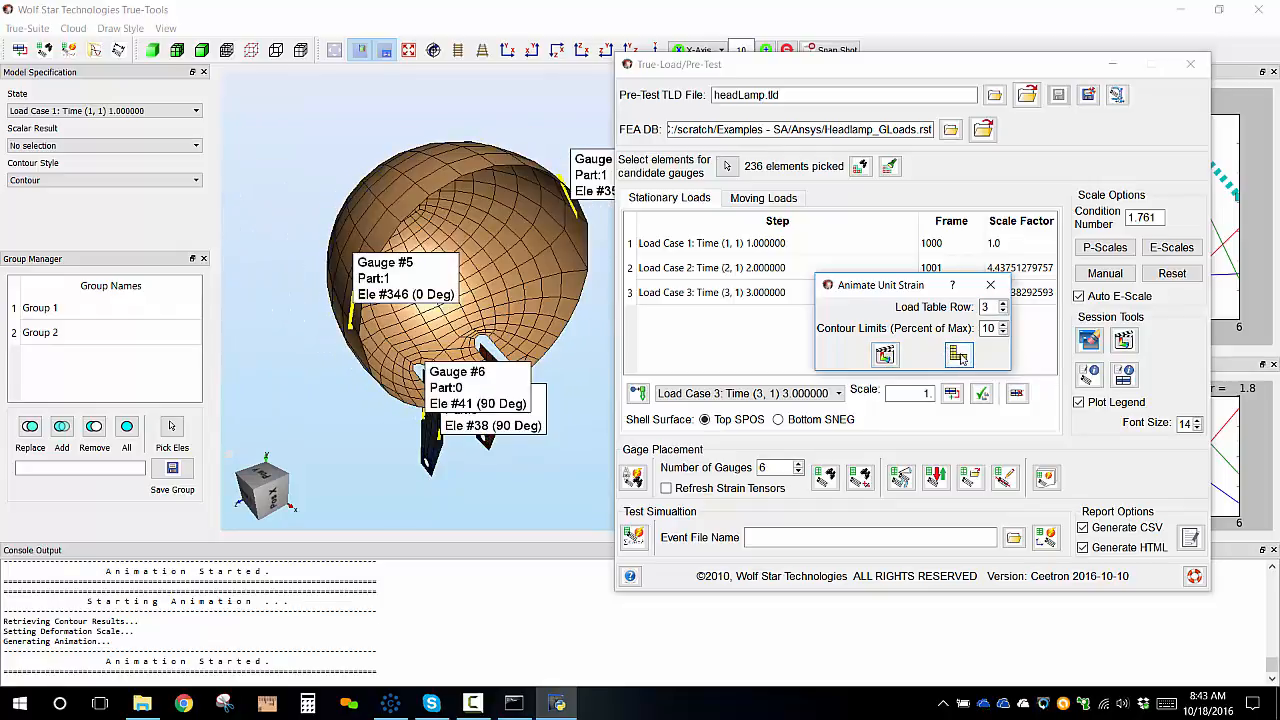
click(990, 285)
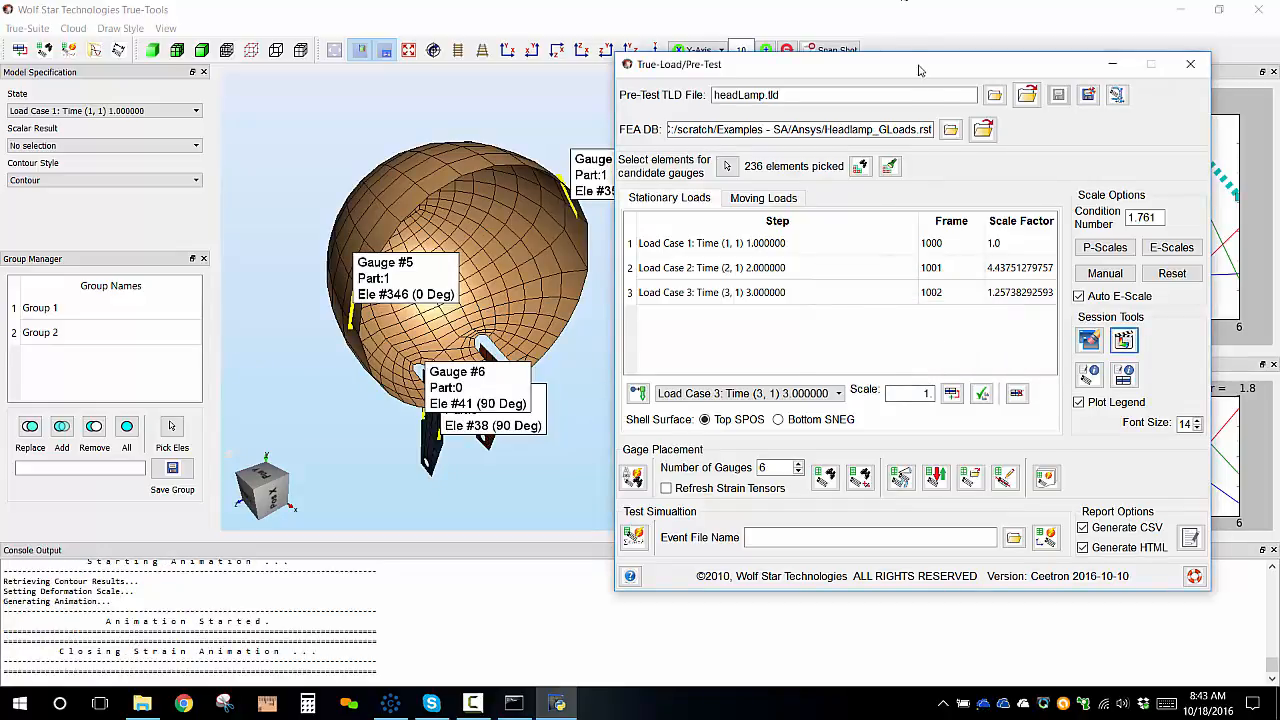
Load try1.qse from the Ansys examples folder as the test simulation event file.
mouse_move(922, 72)
mouse_down()
mouse_move(643, 241)
mouse_move(640, 340)
mouse_move(897, 72)
mouse_move(938, 76)
mouse_up()
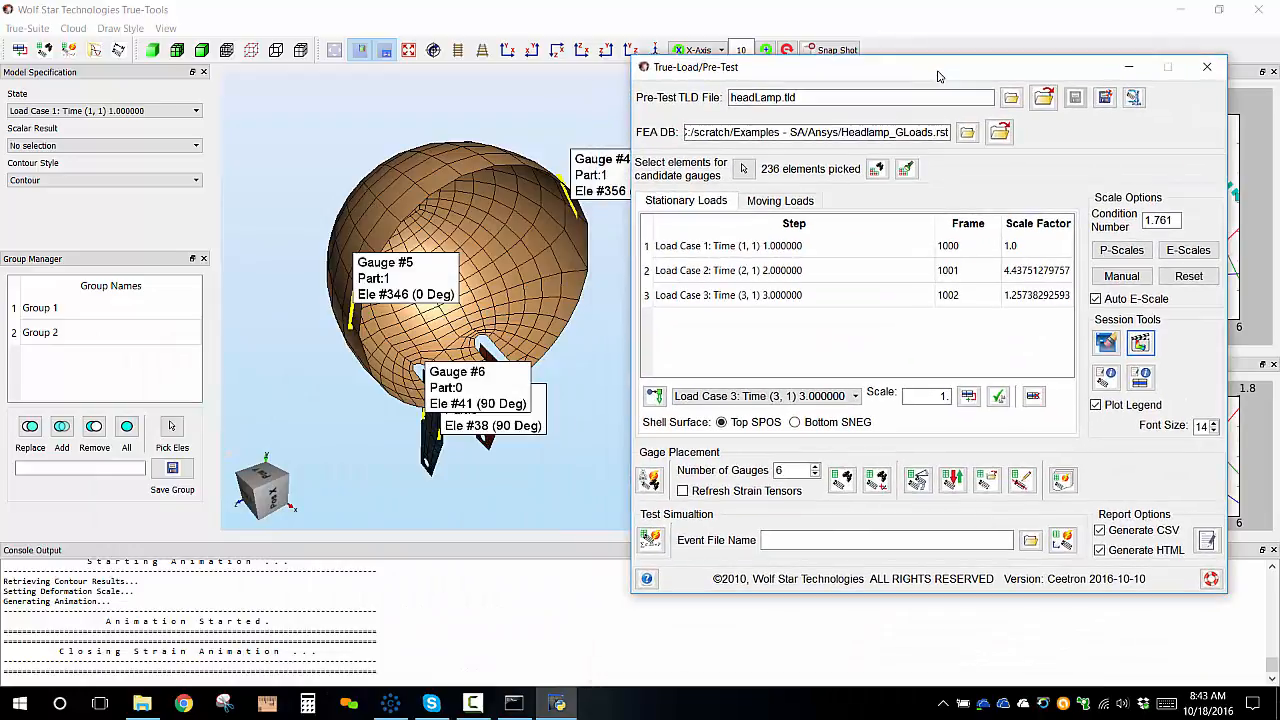
scroll(533, 240, down, 1)
scroll(533, 240, up, 3)
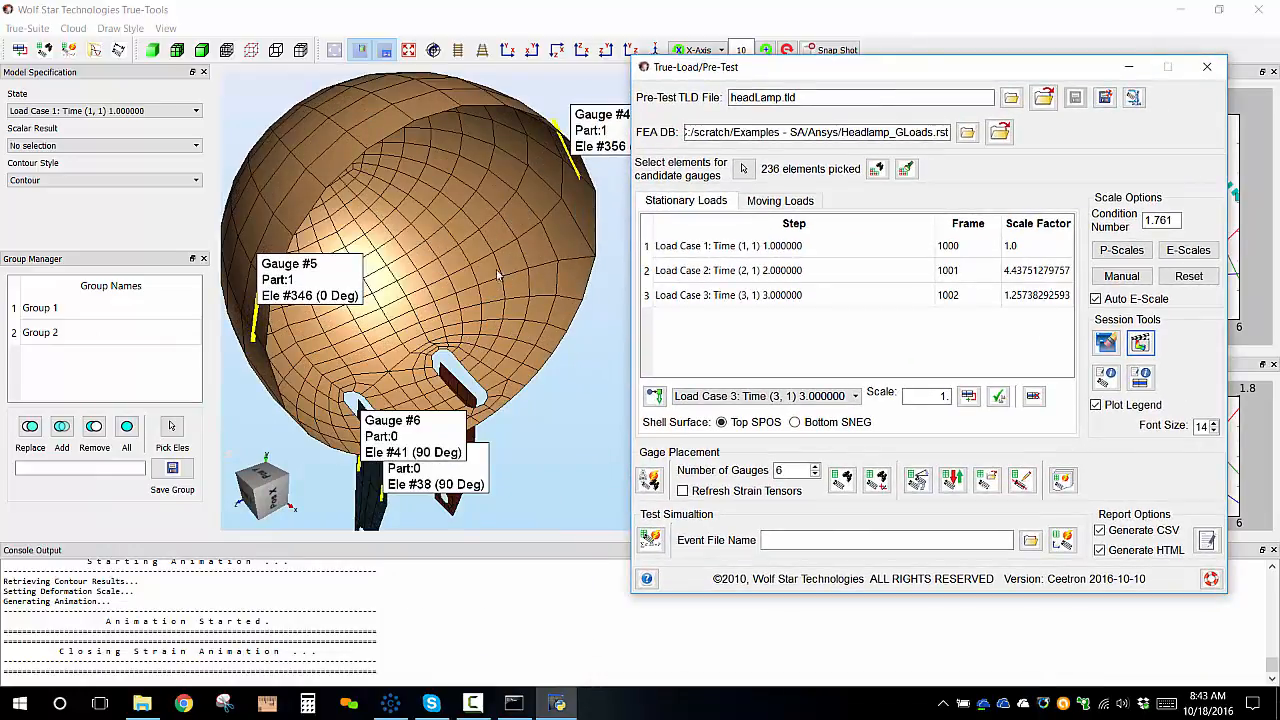
scroll(532, 240, down, 1)
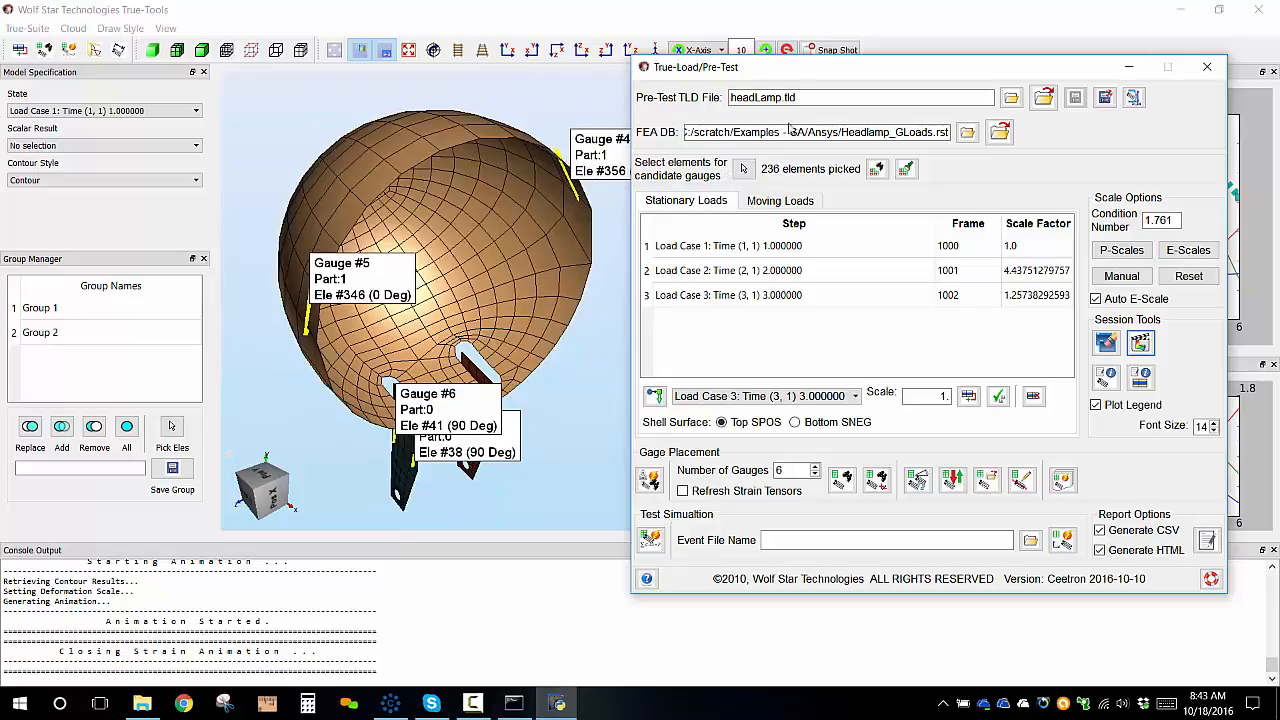
drag(840, 77, 773, 235)
drag(768, 370, 830, 61)
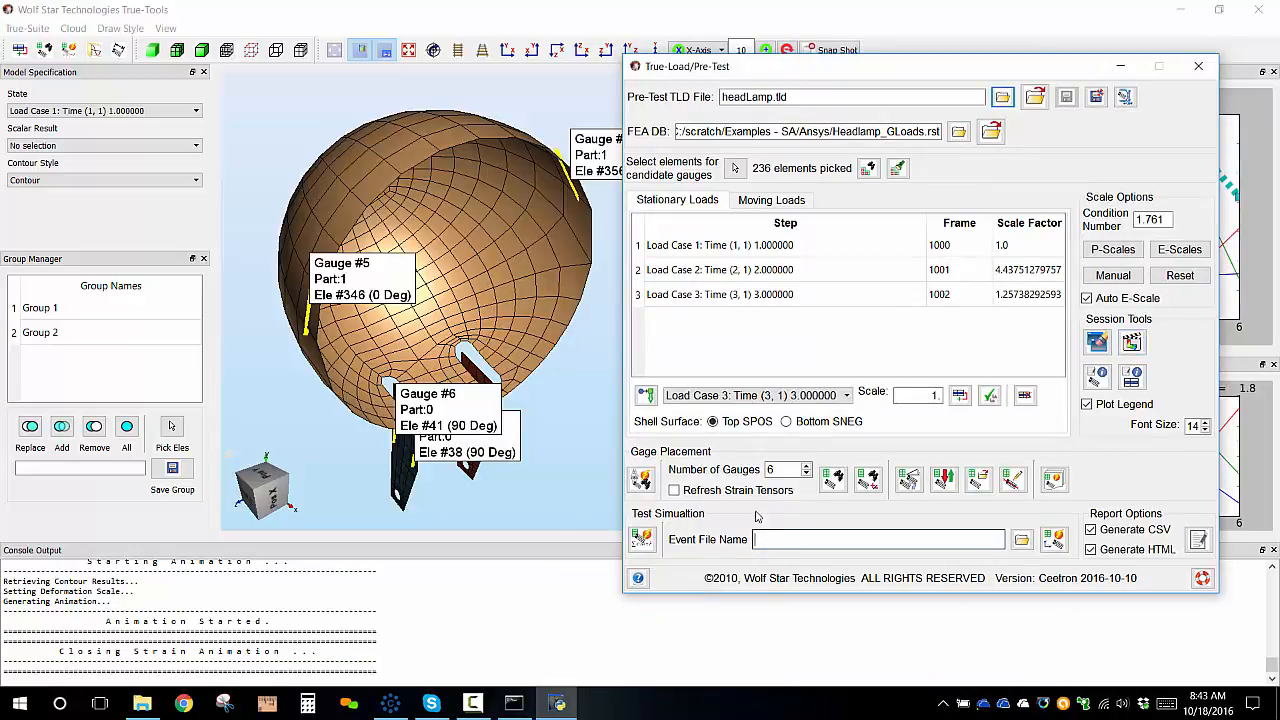
click(768, 539)
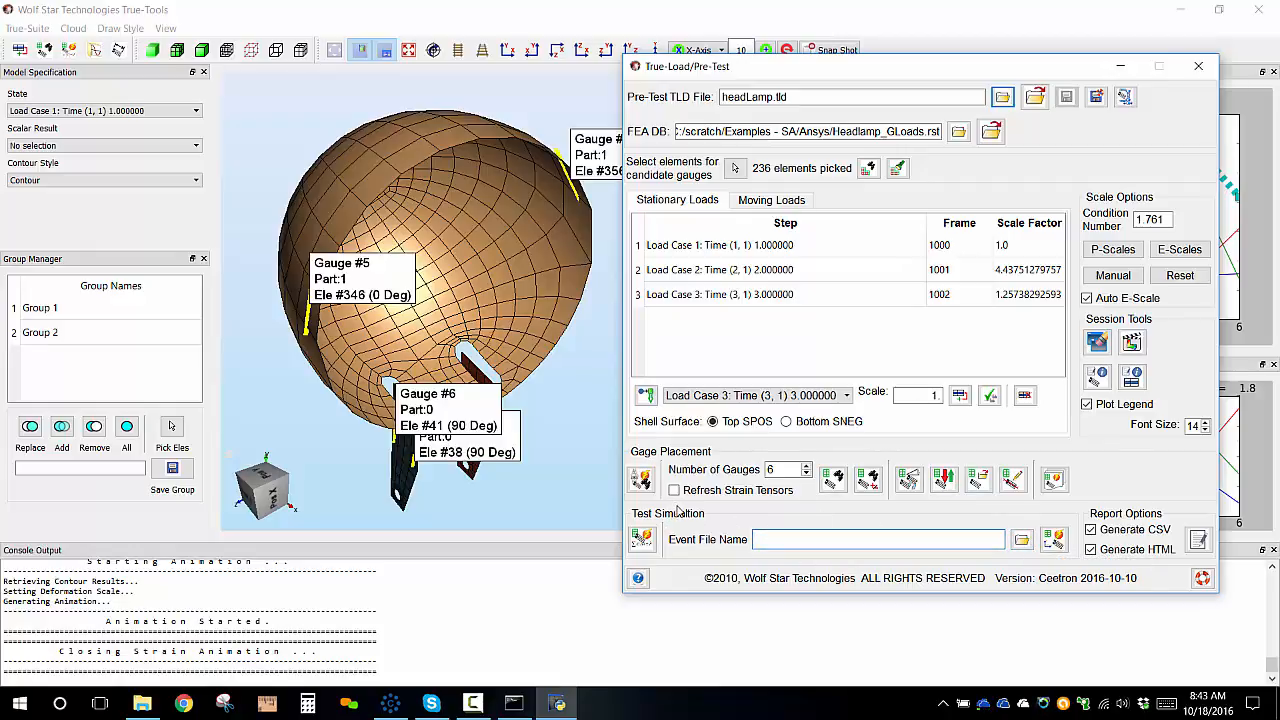
click(1021, 541)
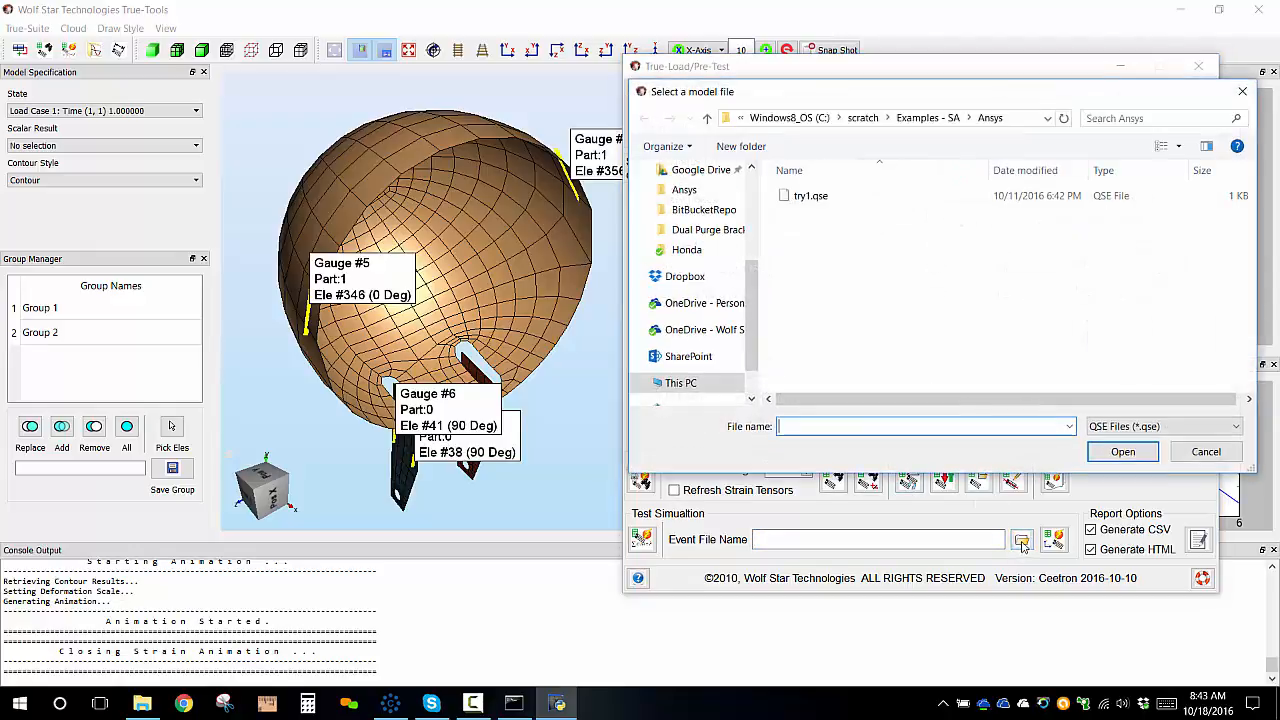
click(848, 207)
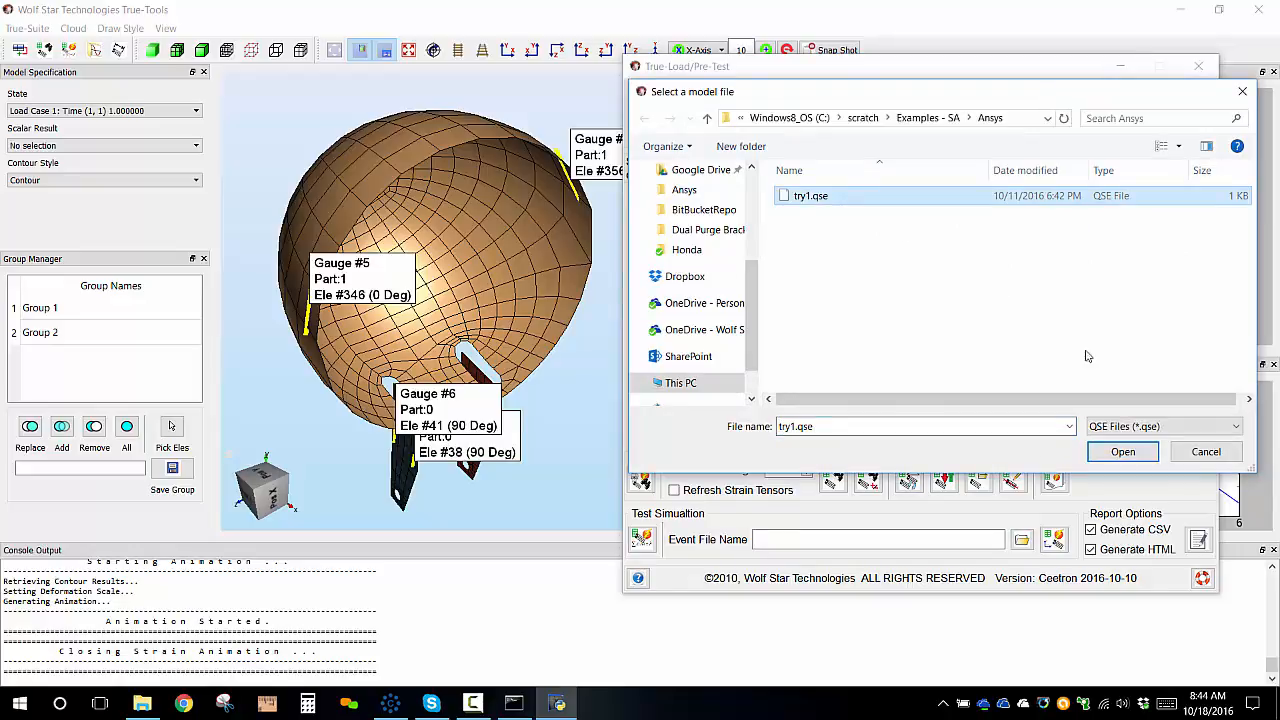
click(1122, 458)
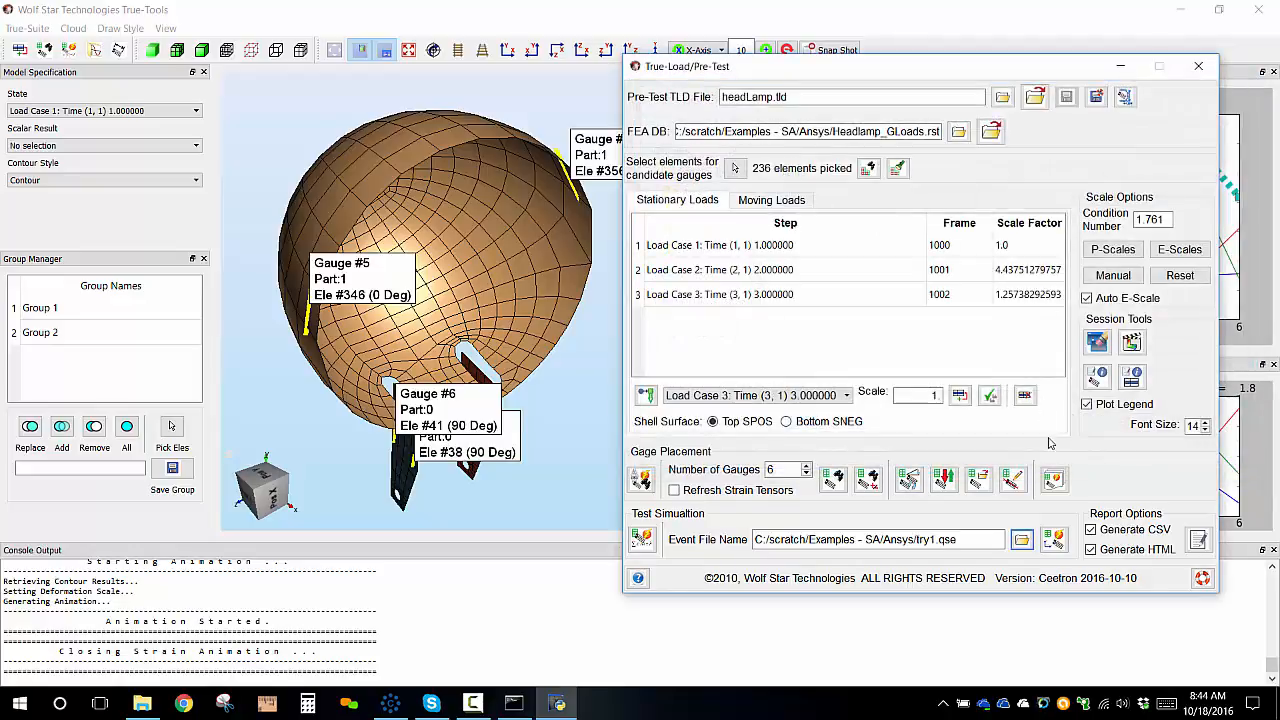
Run the test simulation to plot simulated event strain at the gauges and enlarge the plot window.
click(1058, 543)
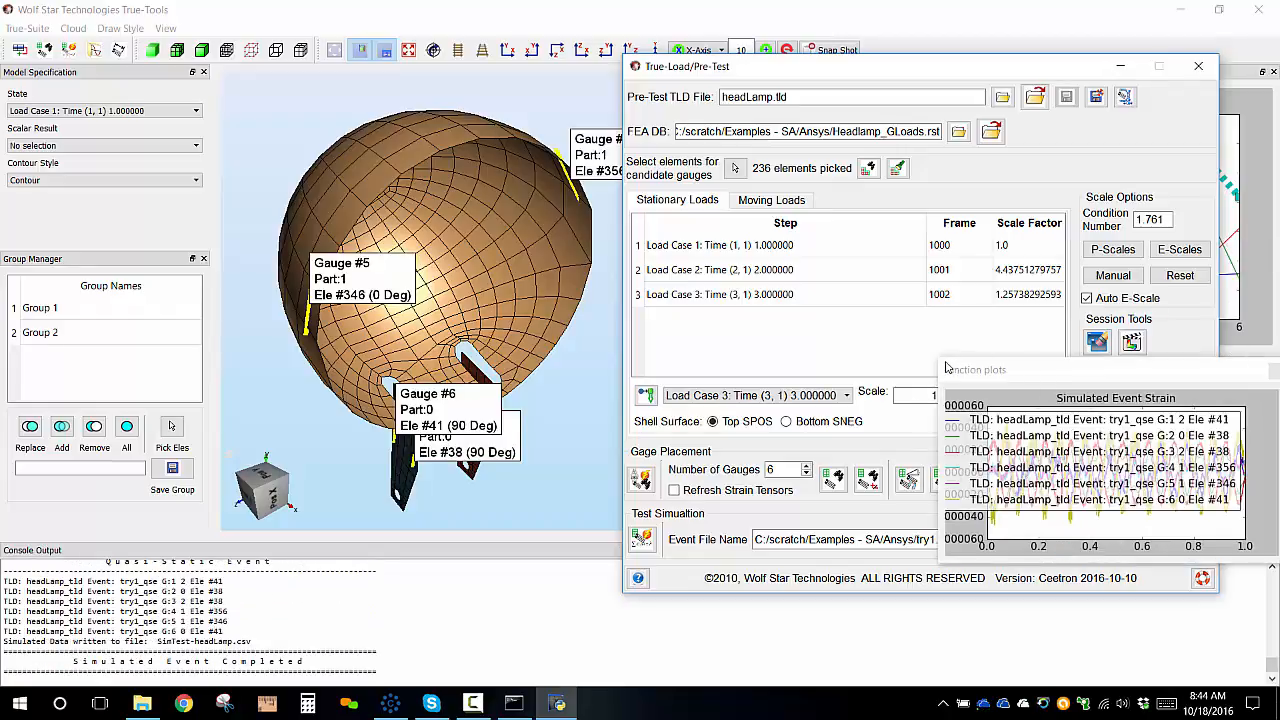
drag(949, 370, 517, 246)
drag(182, 79, 474, 186)
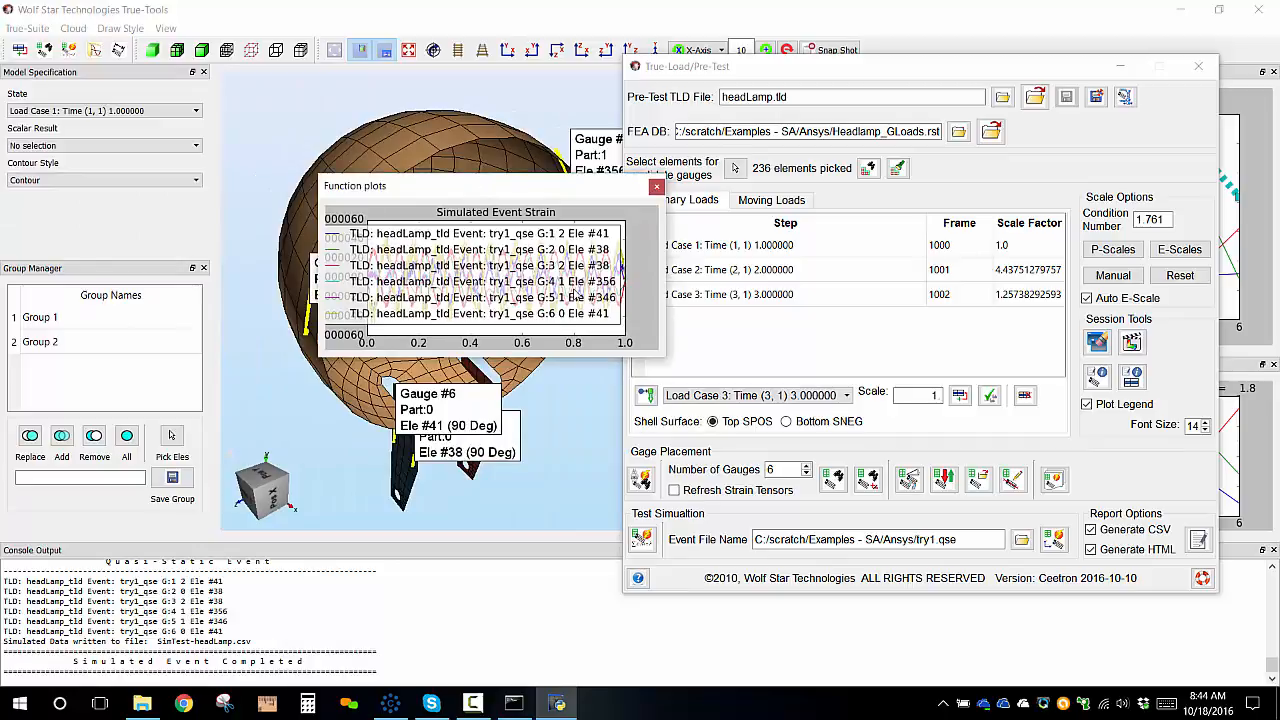
drag(664, 362, 1130, 608)
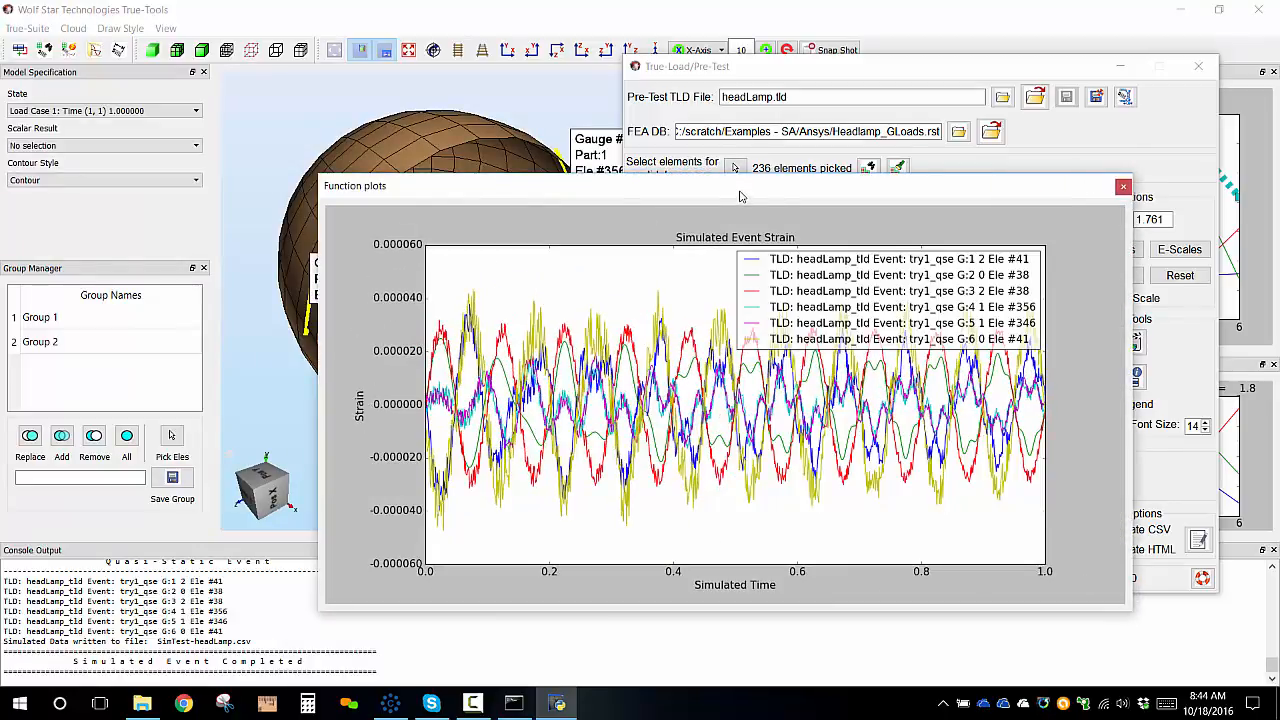
Resize the simulated strain plot window, move its legend to the lower corner, then close the plot.
drag(735, 188, 808, 117)
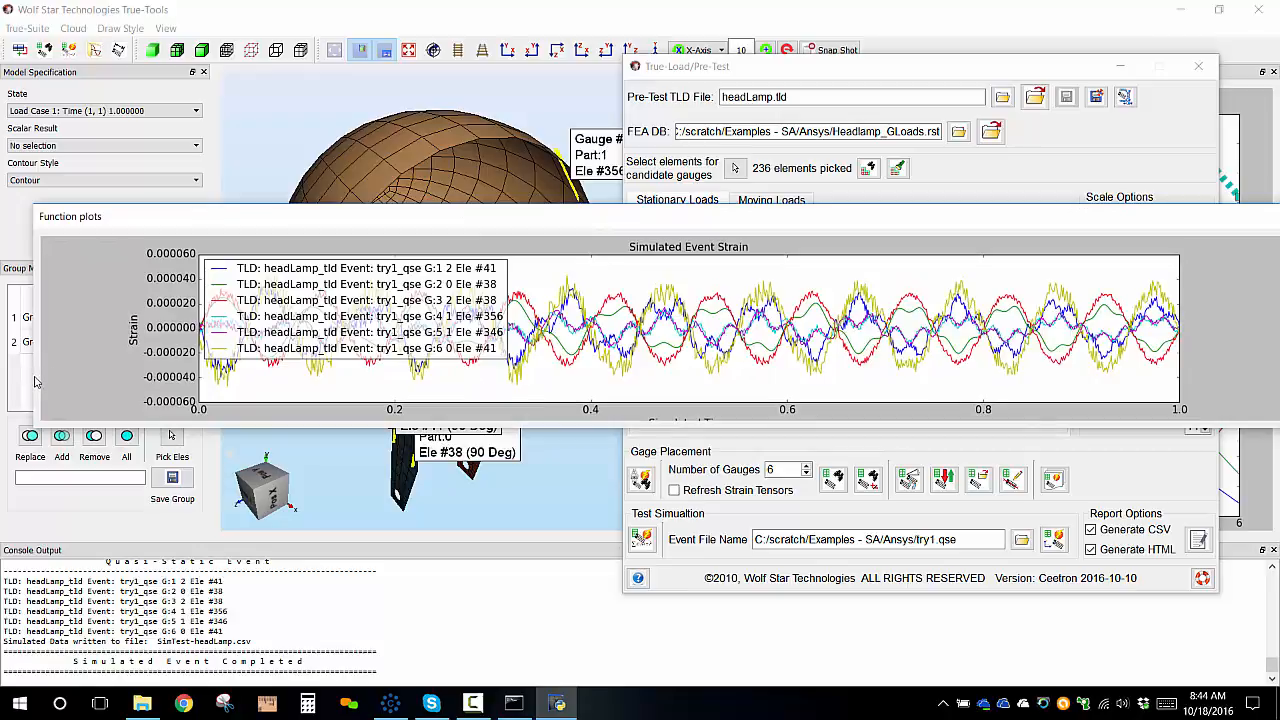
drag(27, 377, 368, 377)
drag(695, 224, 527, 191)
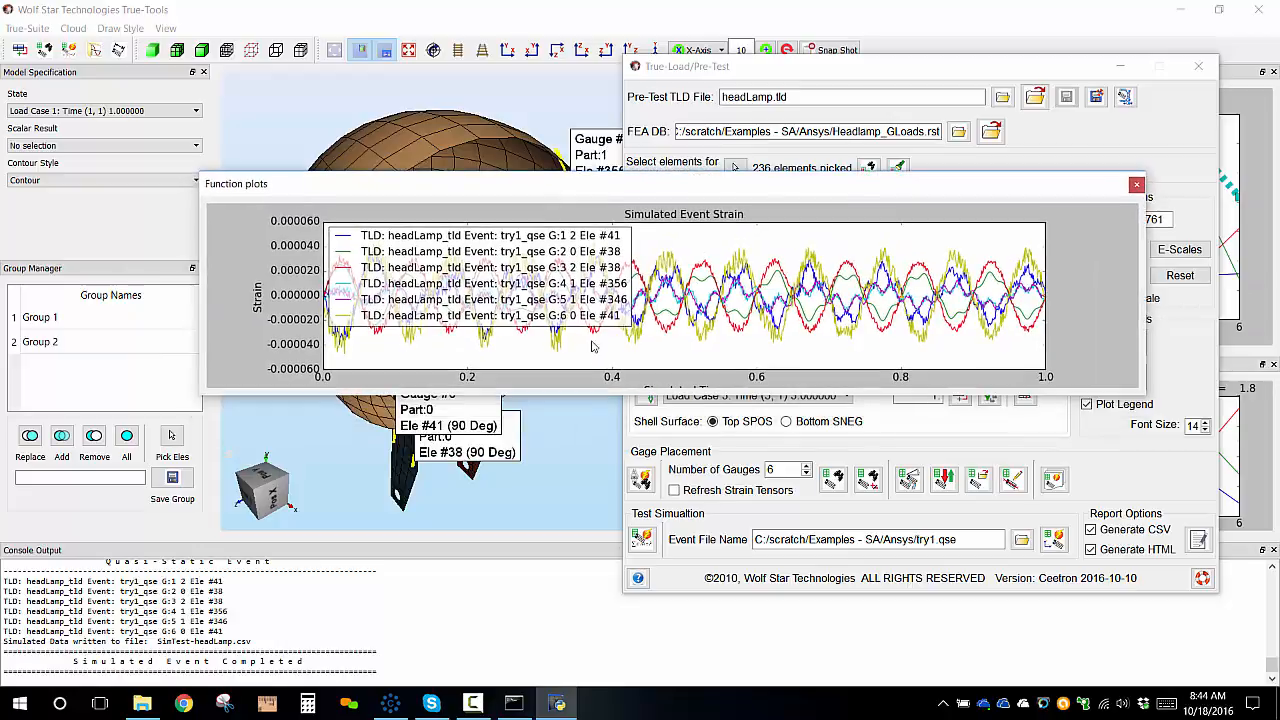
drag(581, 398, 607, 596)
drag(898, 251, 765, 458)
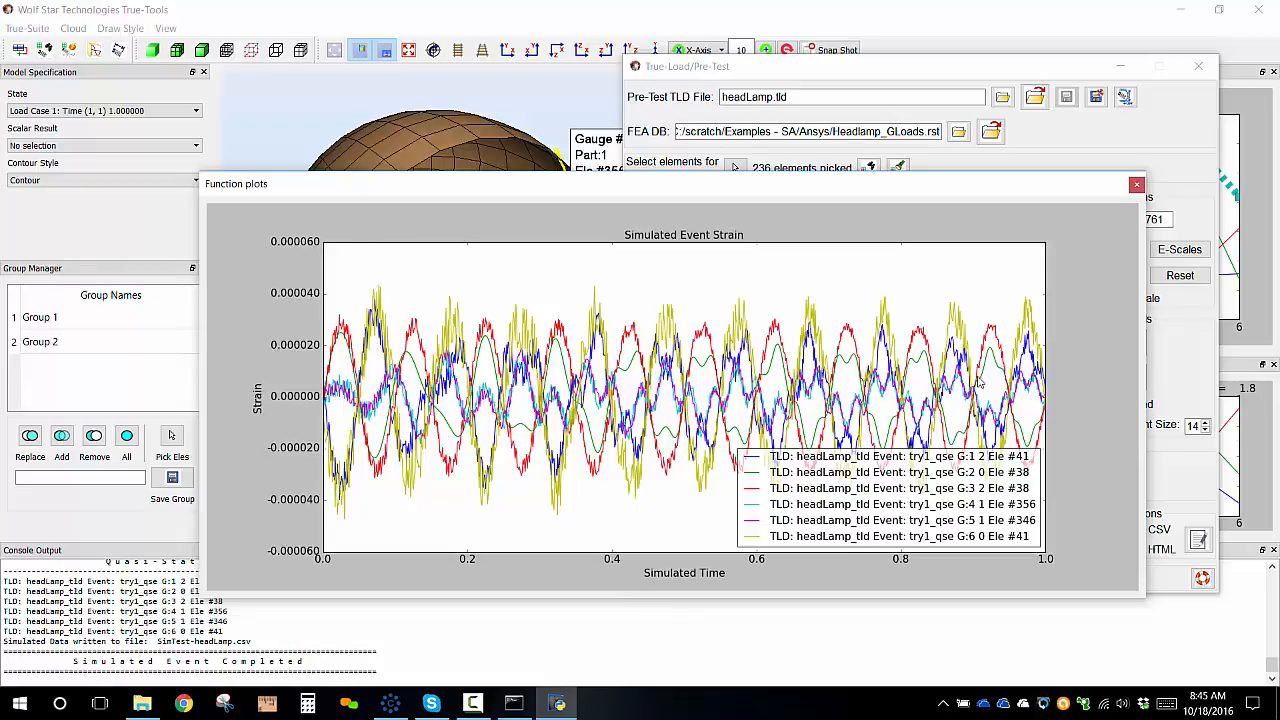
double_click(162, 645)
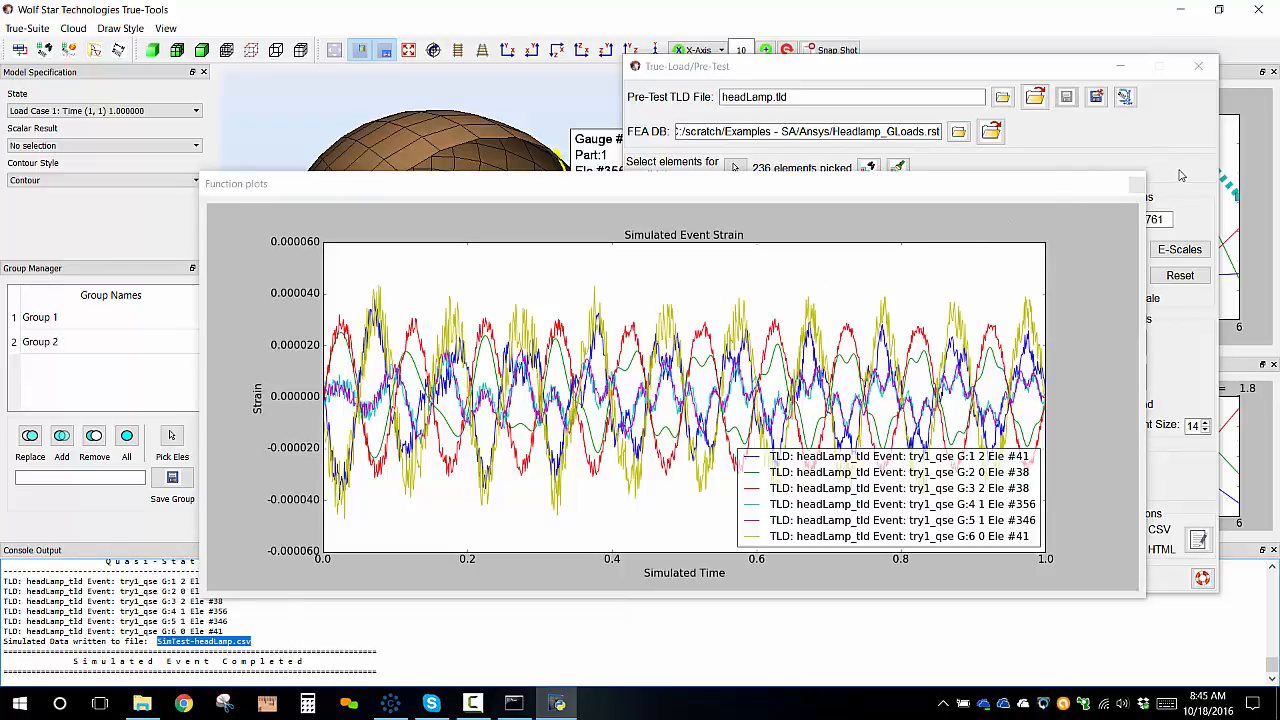
click(1145, 184)
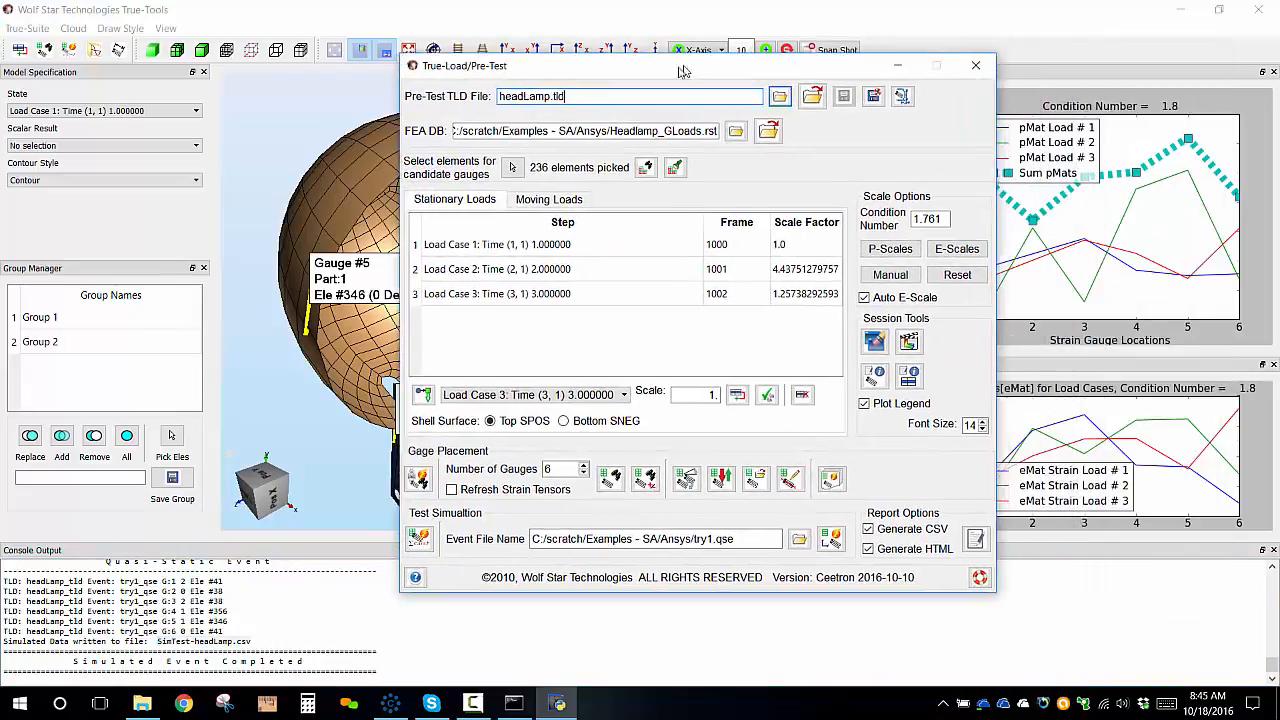
Generate the CSV and HTML report files and maximize the opened HTML report.
drag(915, 83, 853, 95)
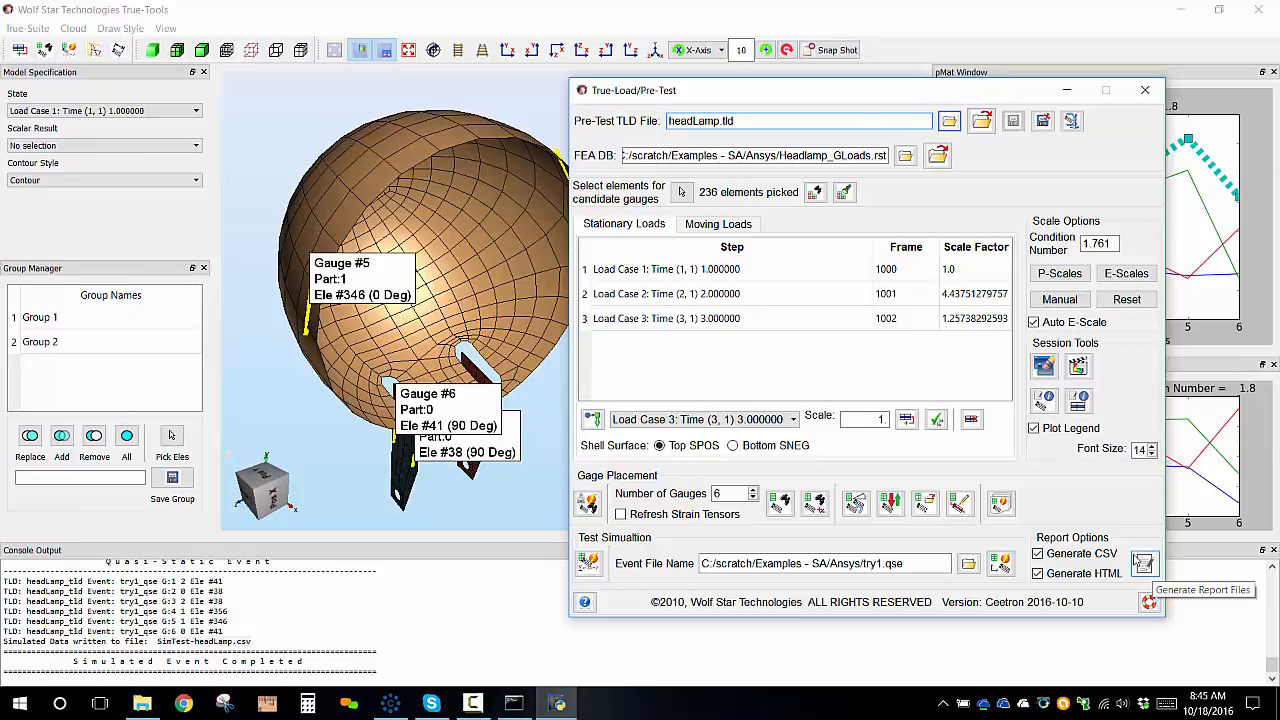
click(1144, 564)
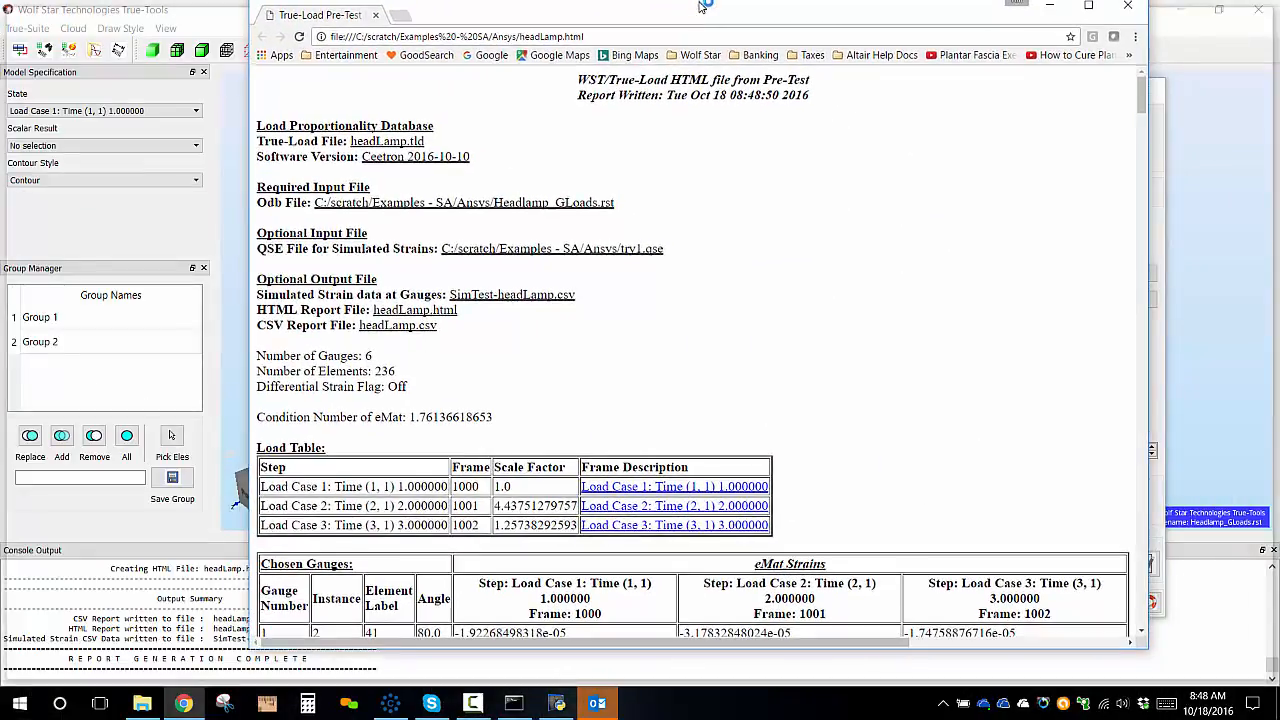
double_click(703, 5)
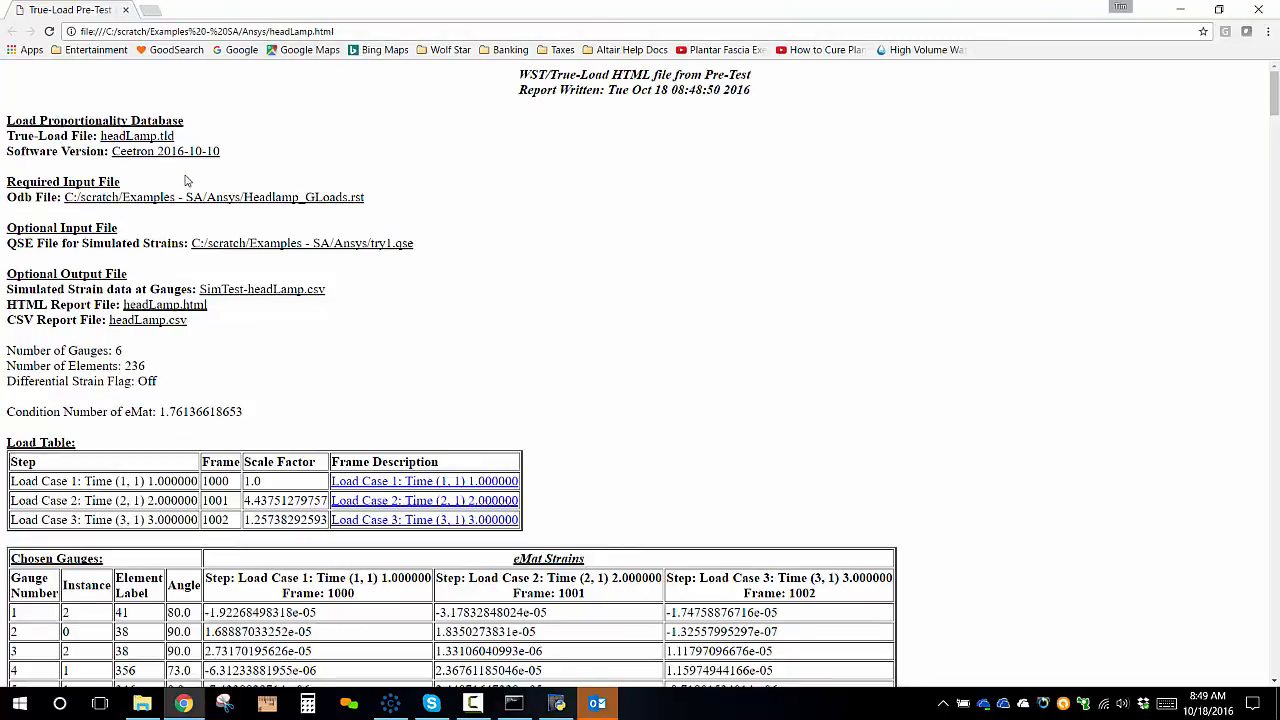
Open the report's strain animation links for load cases 1, 2 and 3.
scroll(292, 381, down, 2)
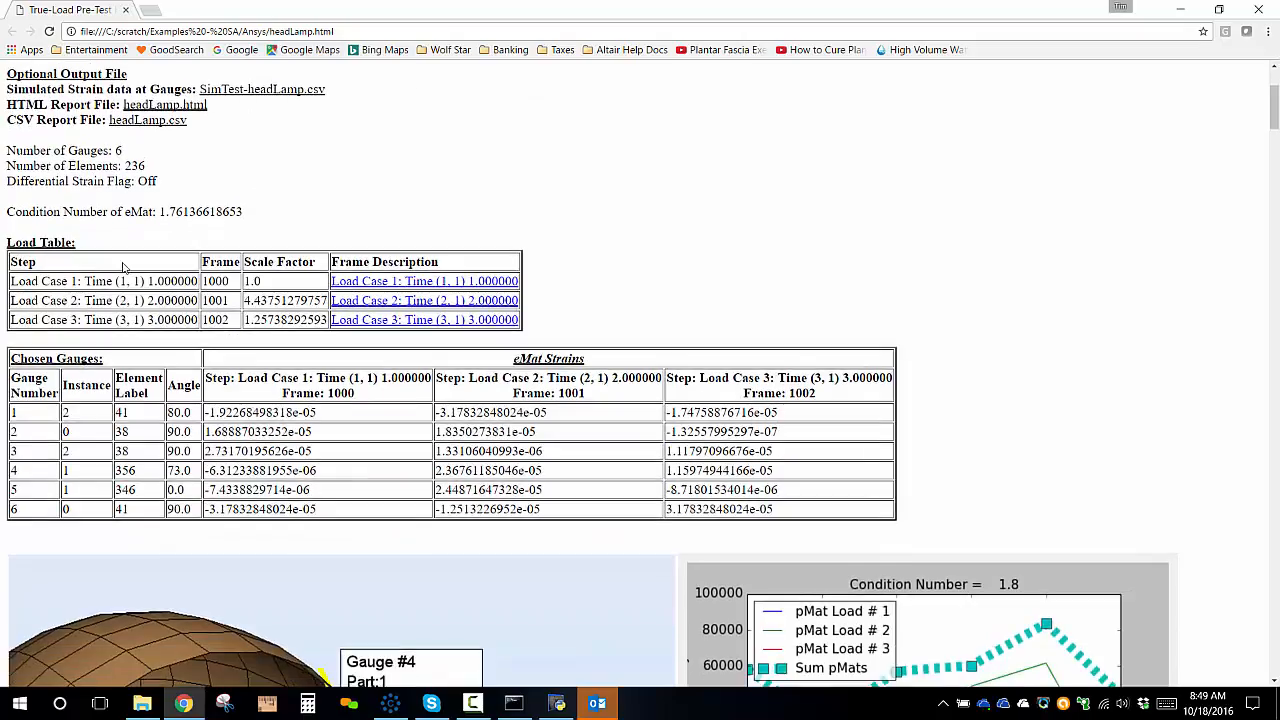
click(503, 283)
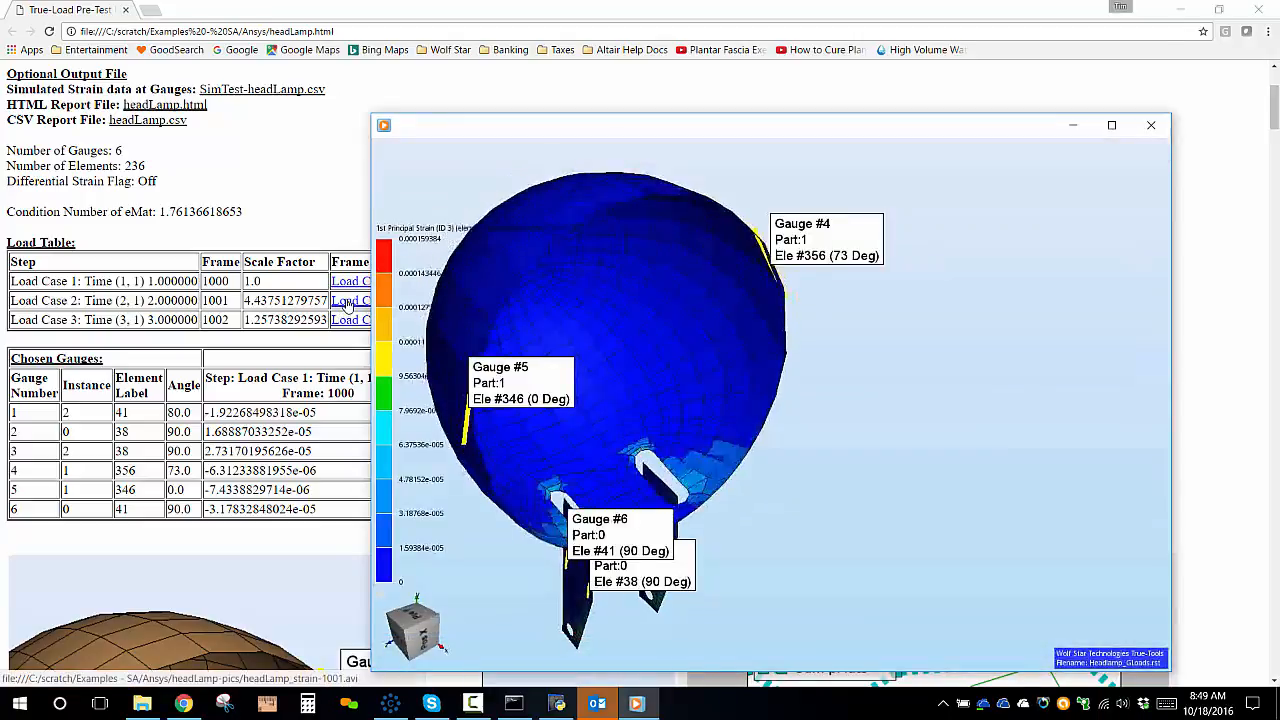
click(344, 303)
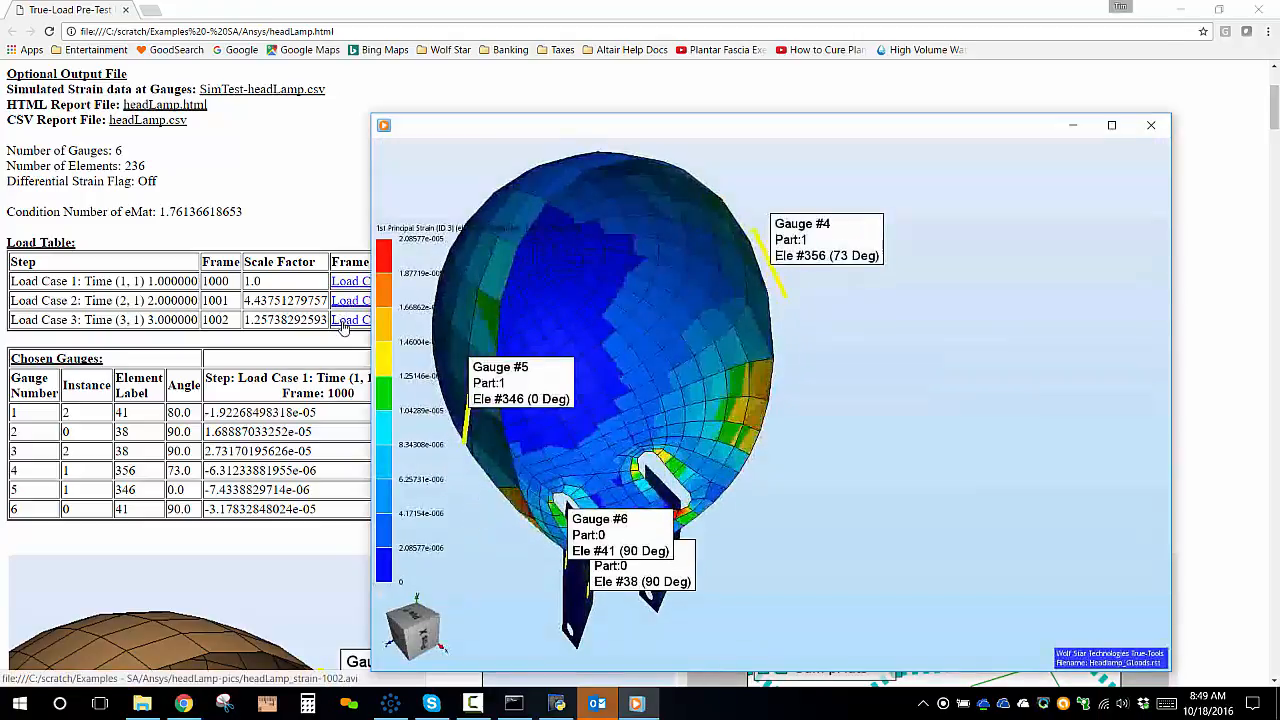
click(342, 322)
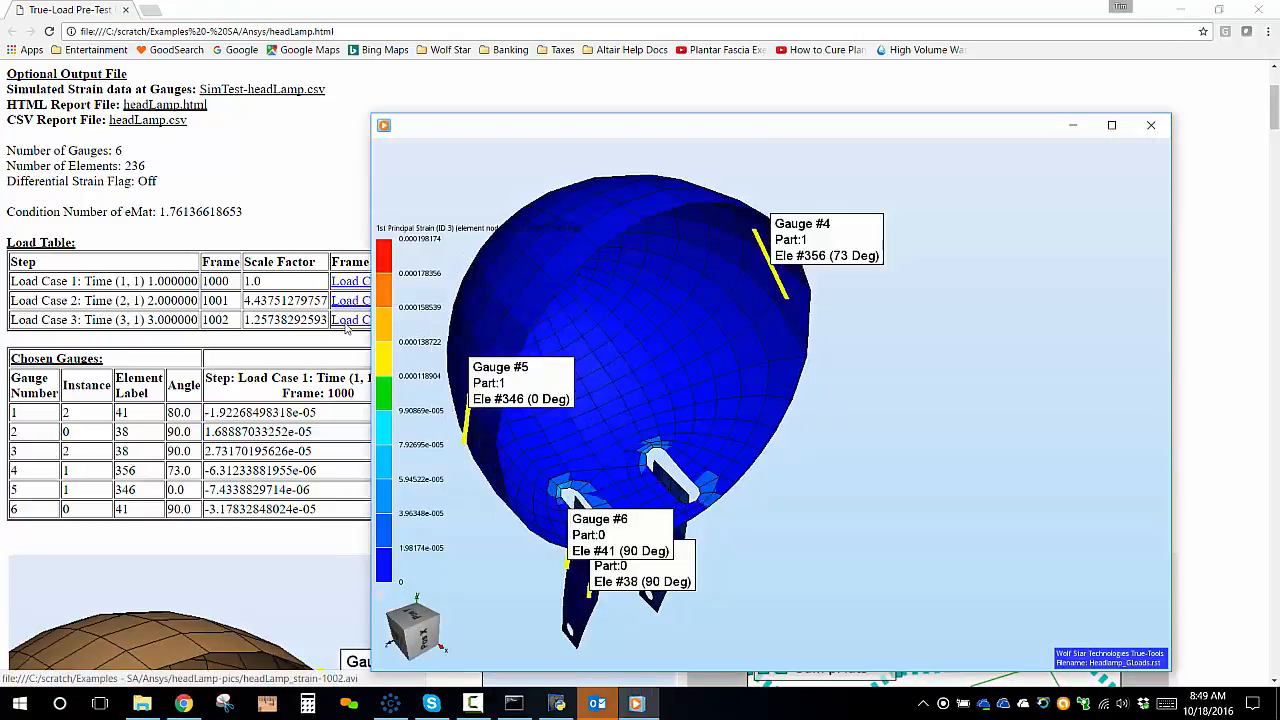
Review the HTML report's gauge strain tables, sensitivity plots, simulated event strain plot and gauge location views.
click(257, 206)
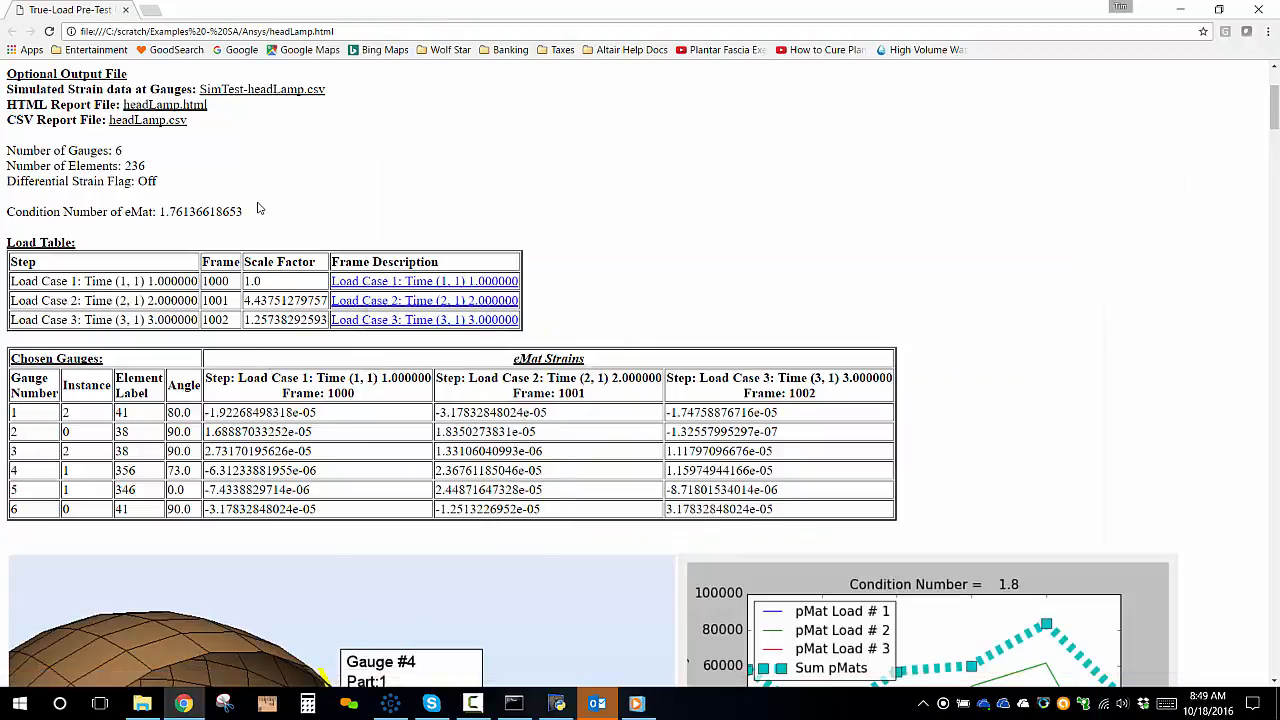
scroll(588, 166, down, 6)
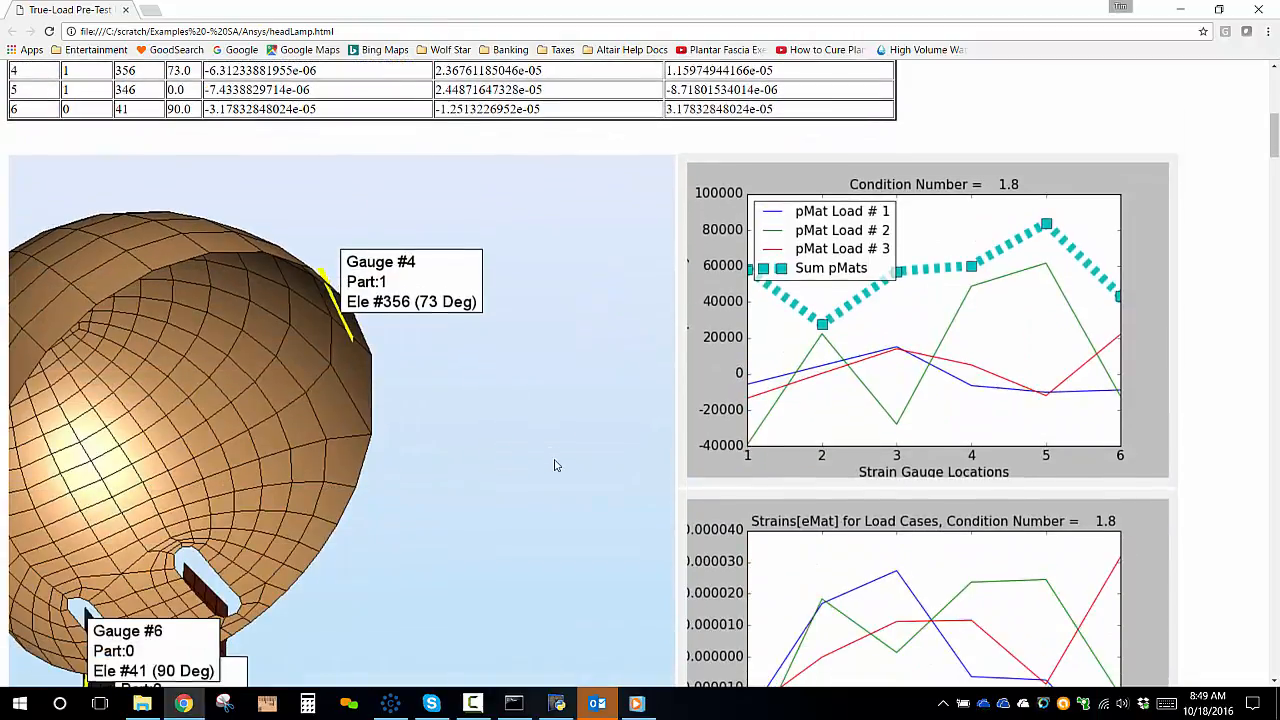
scroll(531, 441, down, 2)
scroll(528, 444, up, 4)
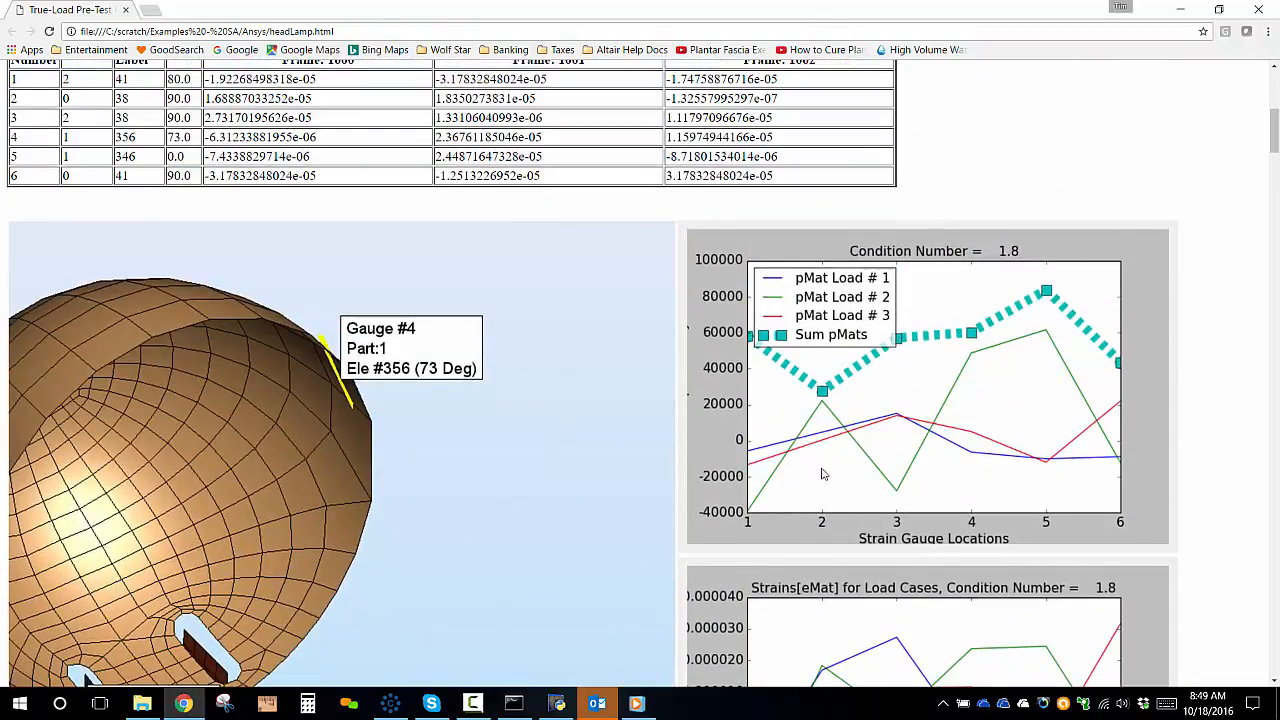
scroll(917, 484, down, 7)
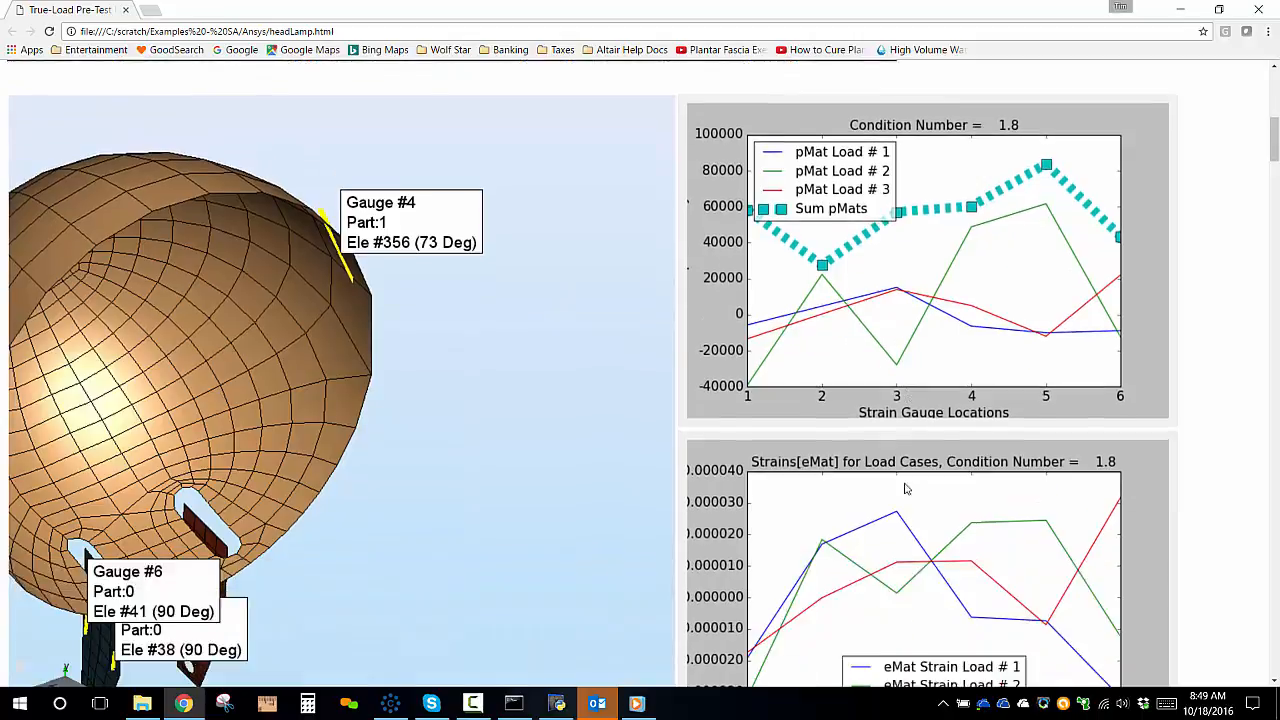
scroll(890, 460, down, 2)
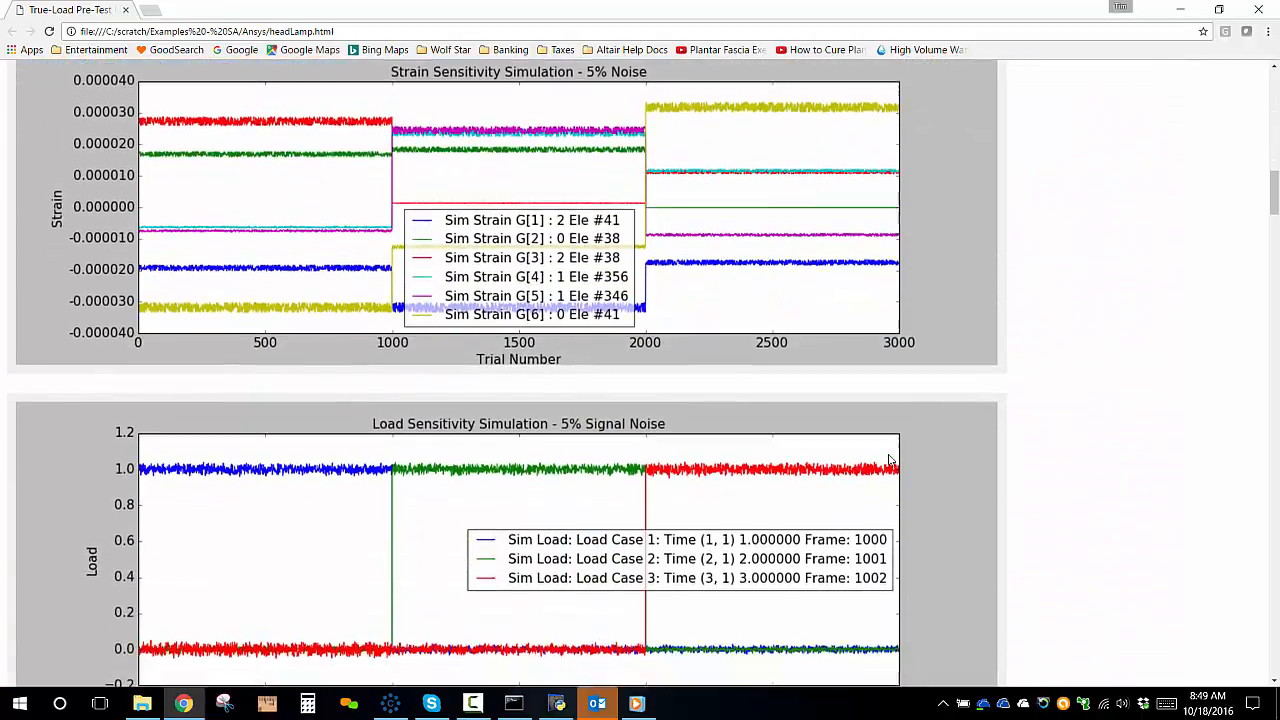
scroll(890, 446, down, 5)
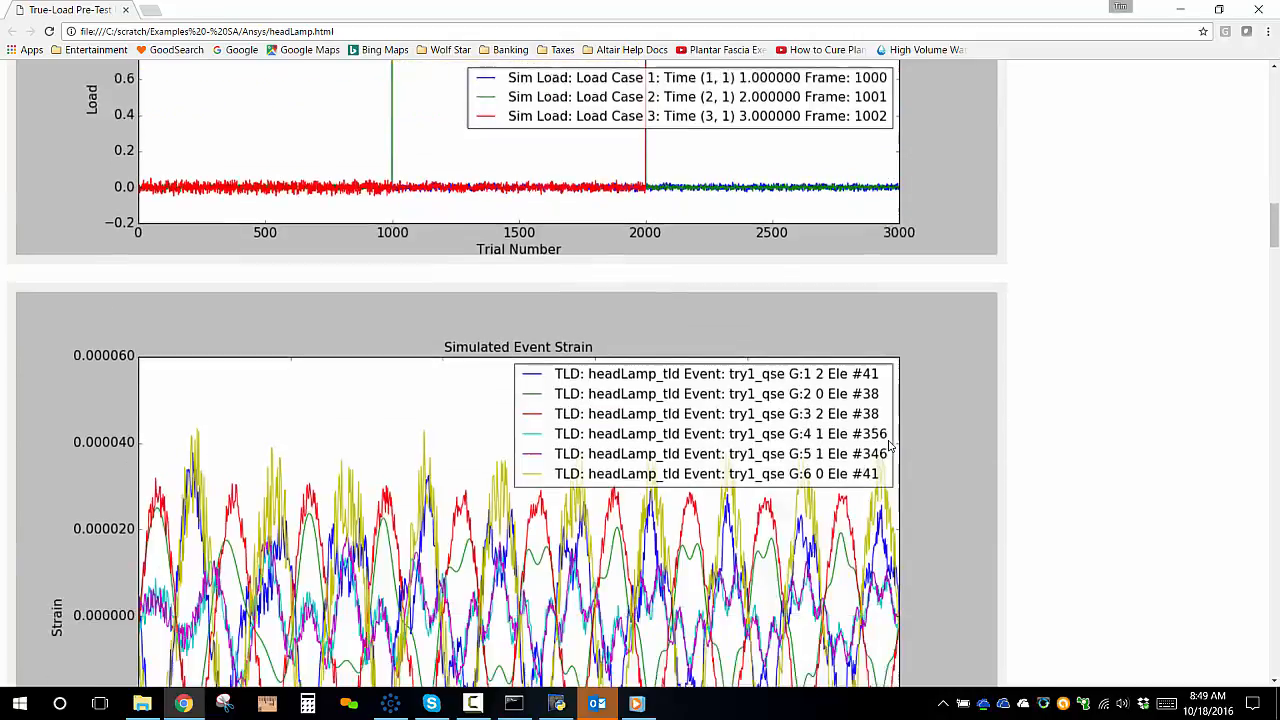
scroll(868, 470, down, 1)
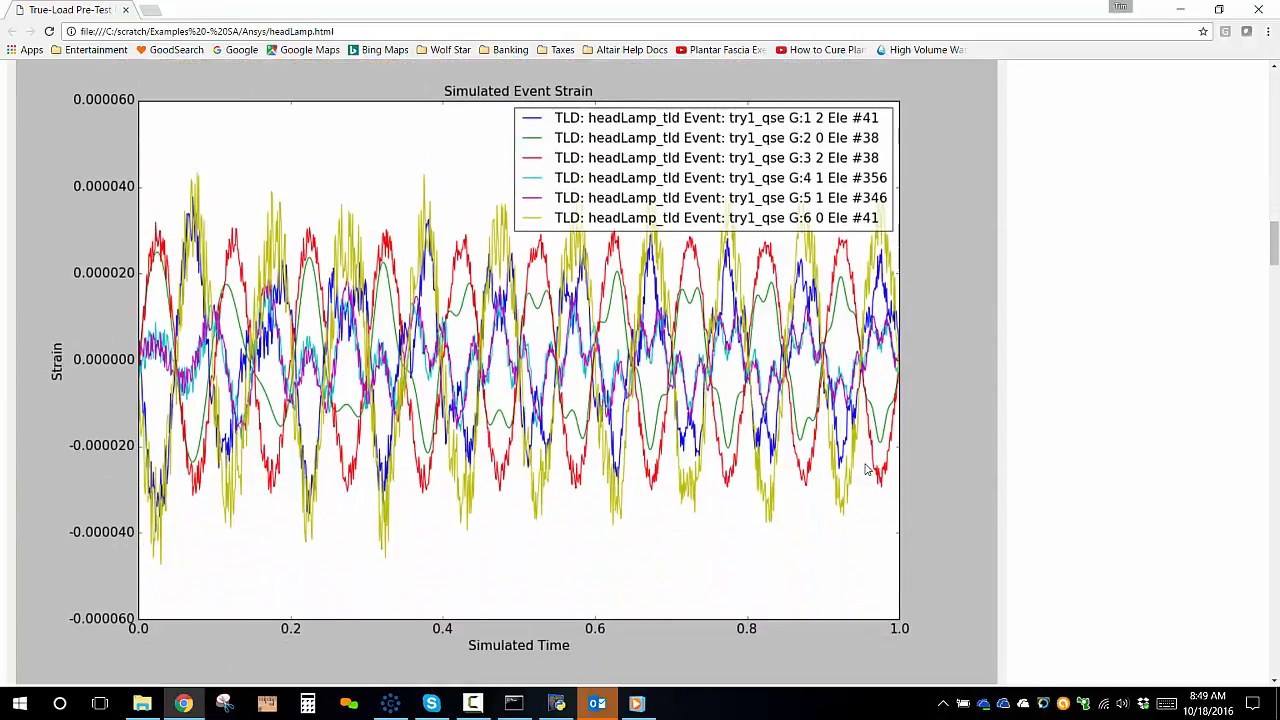
scroll(868, 470, down, 17)
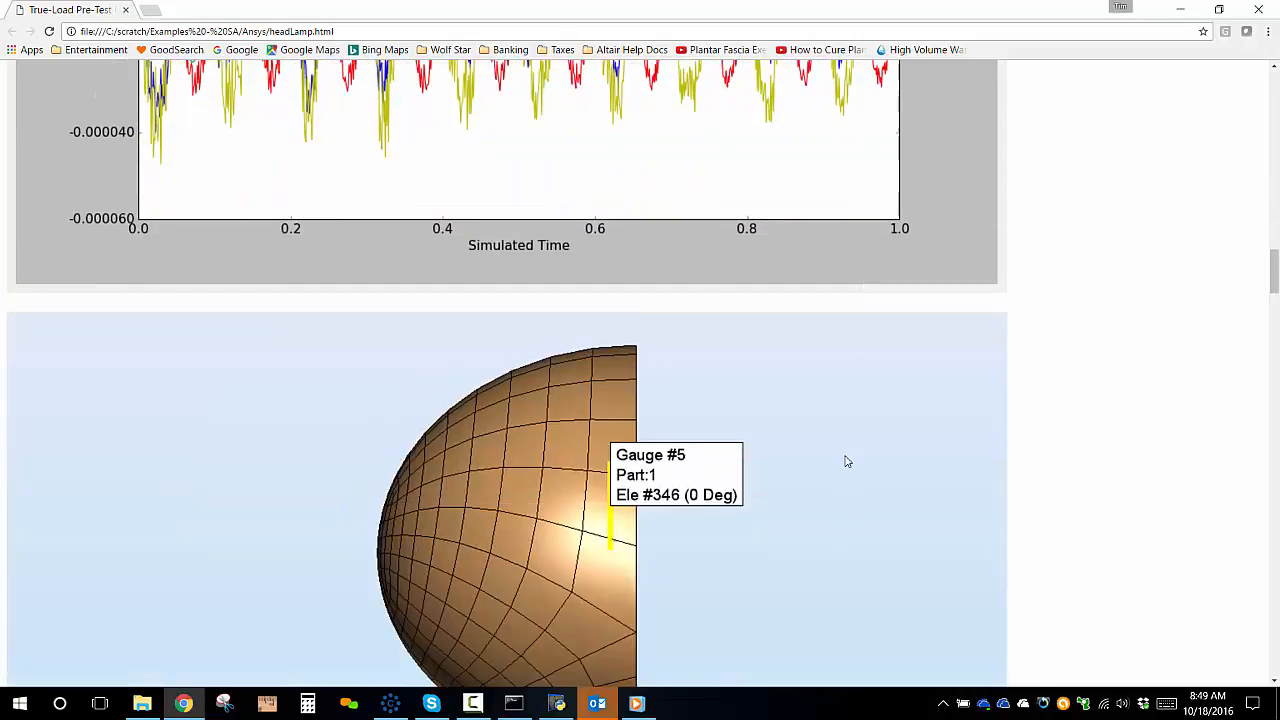
scroll(841, 461, down, 18)
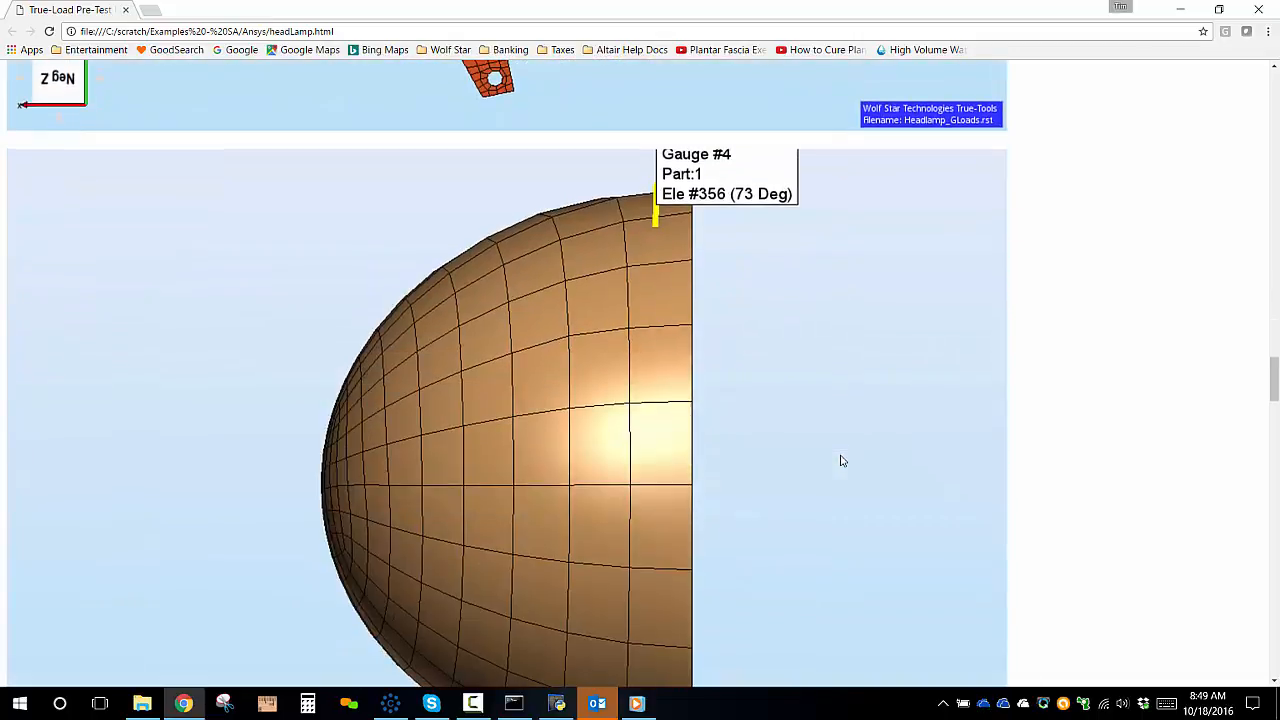
scroll(841, 461, down, 10)
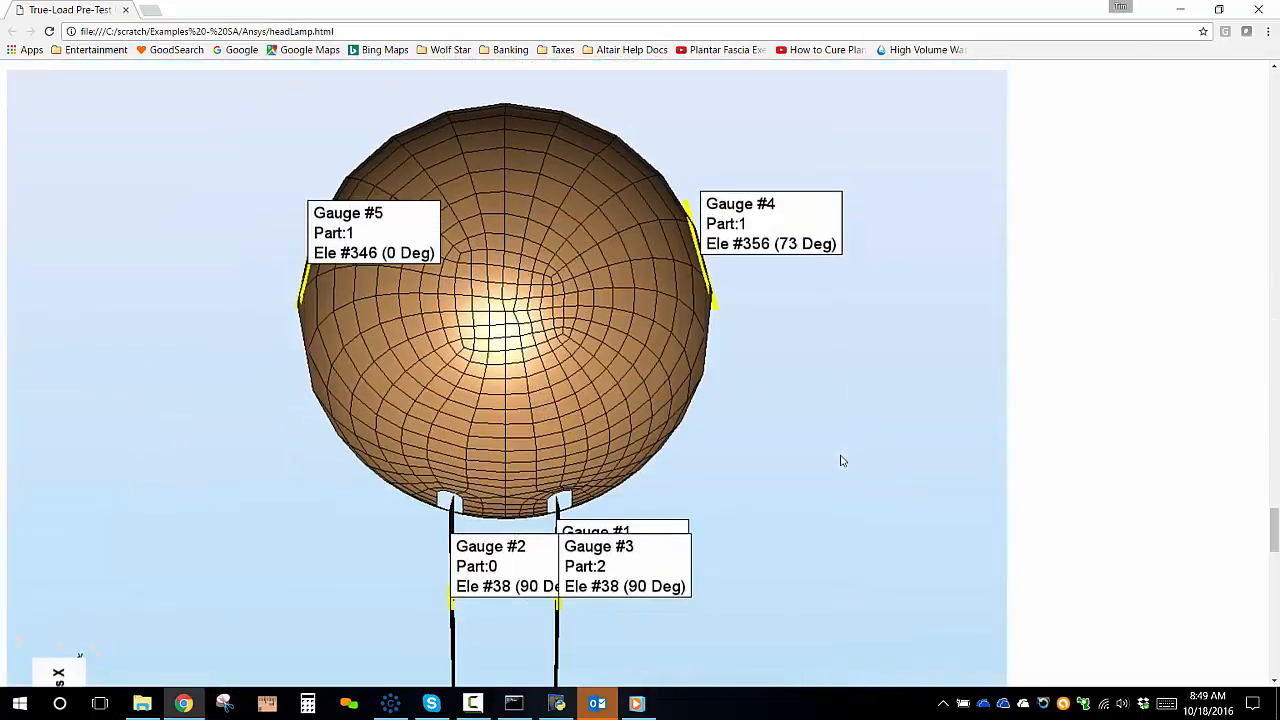
Close the HTML report browser window and the strain animation player.
click(1262, 9)
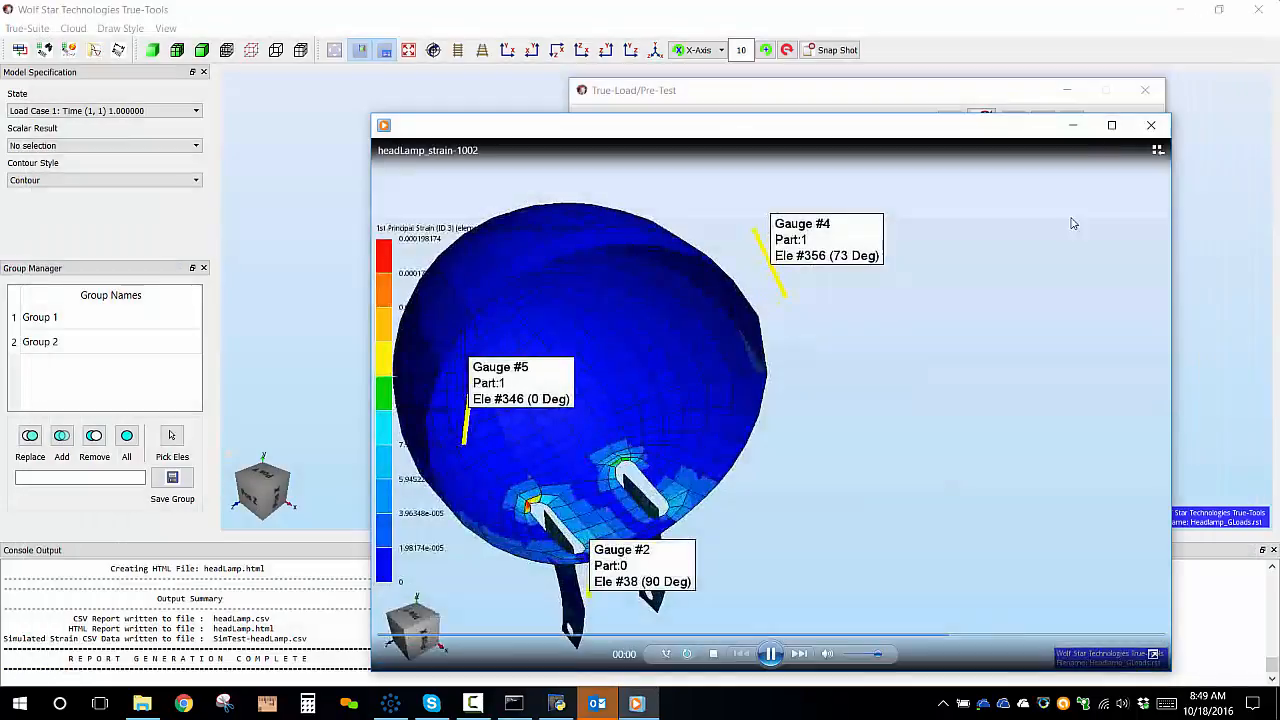
click(1151, 127)
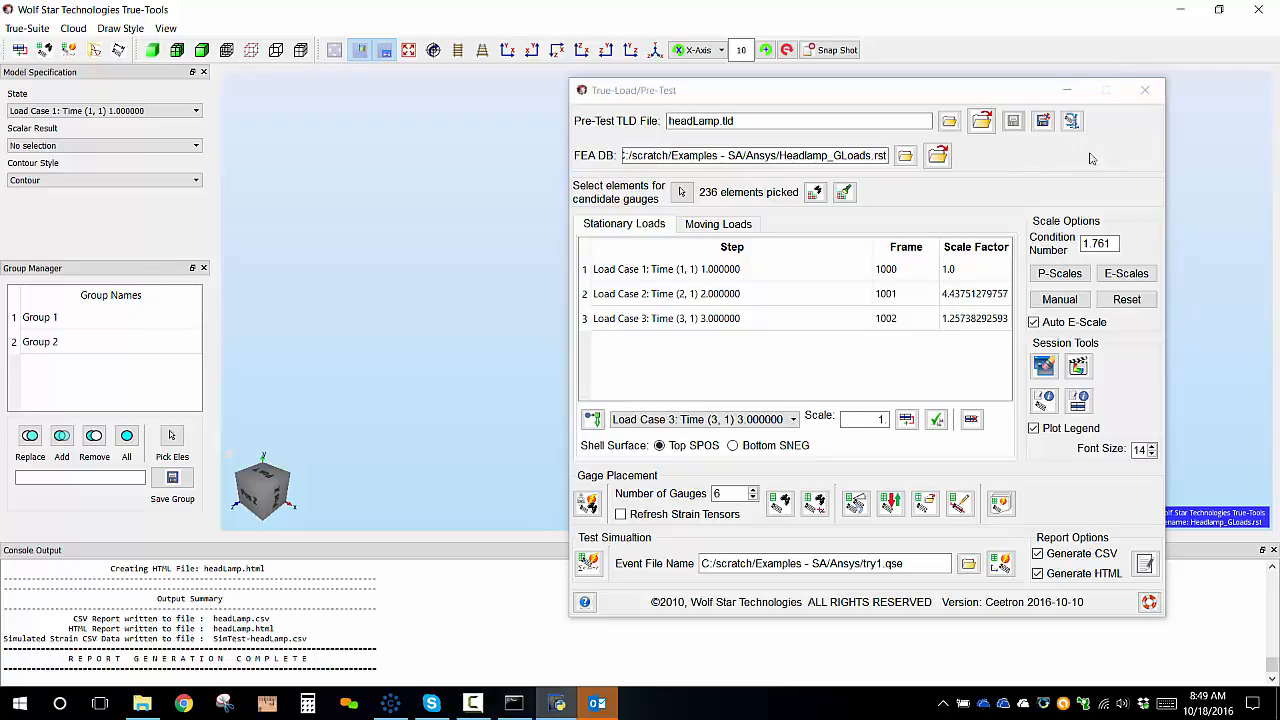
Save the pre-test TLD file headLamp.tld and close the True-Load/Pre-Test dialog.
click(1042, 120)
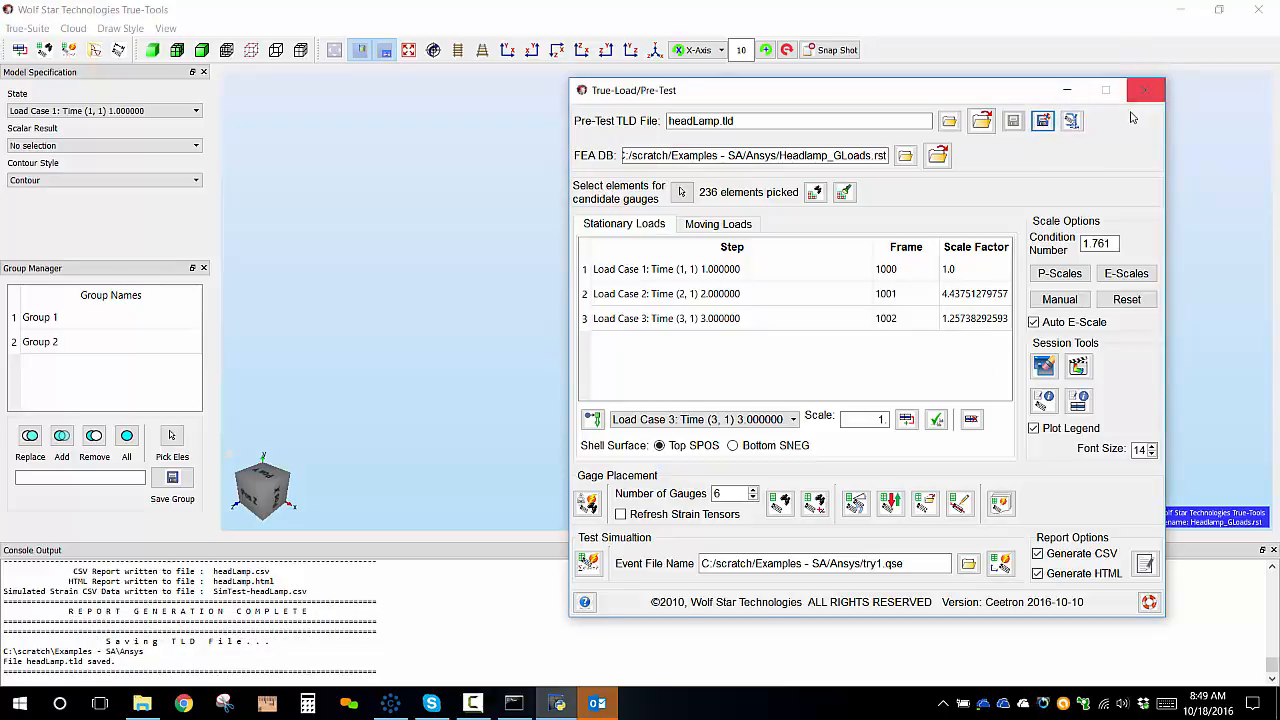
click(1143, 92)
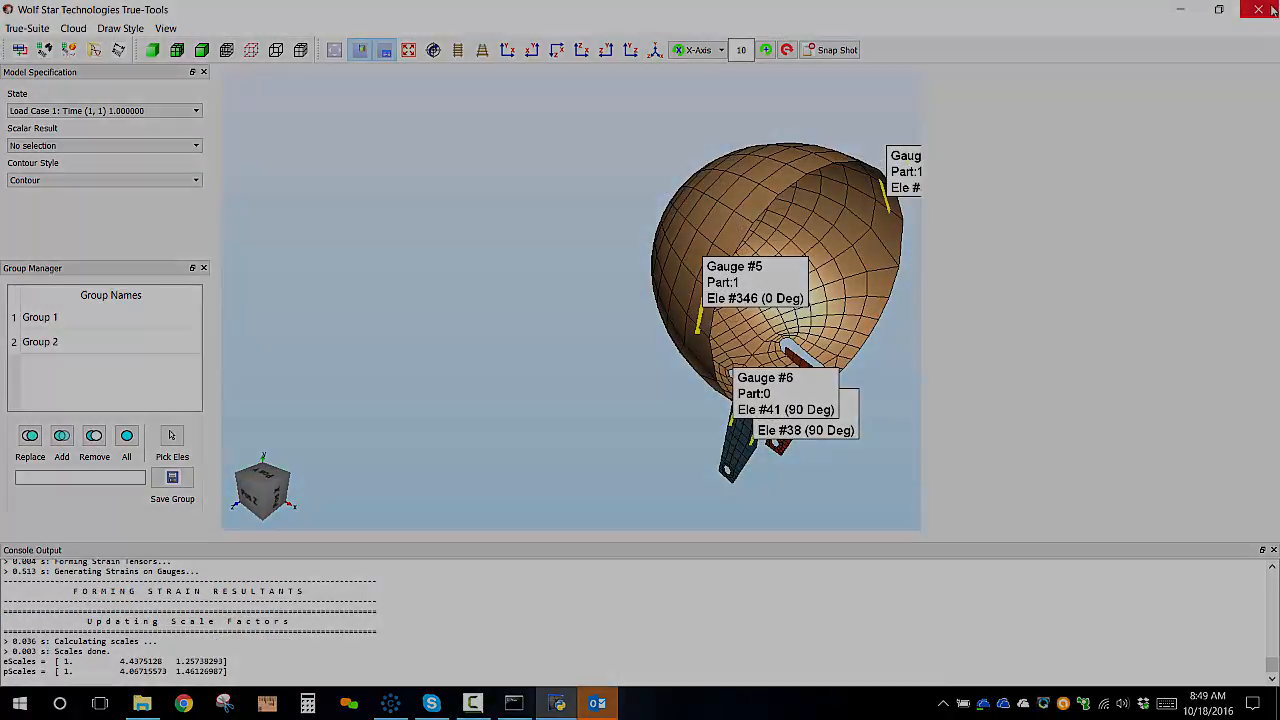